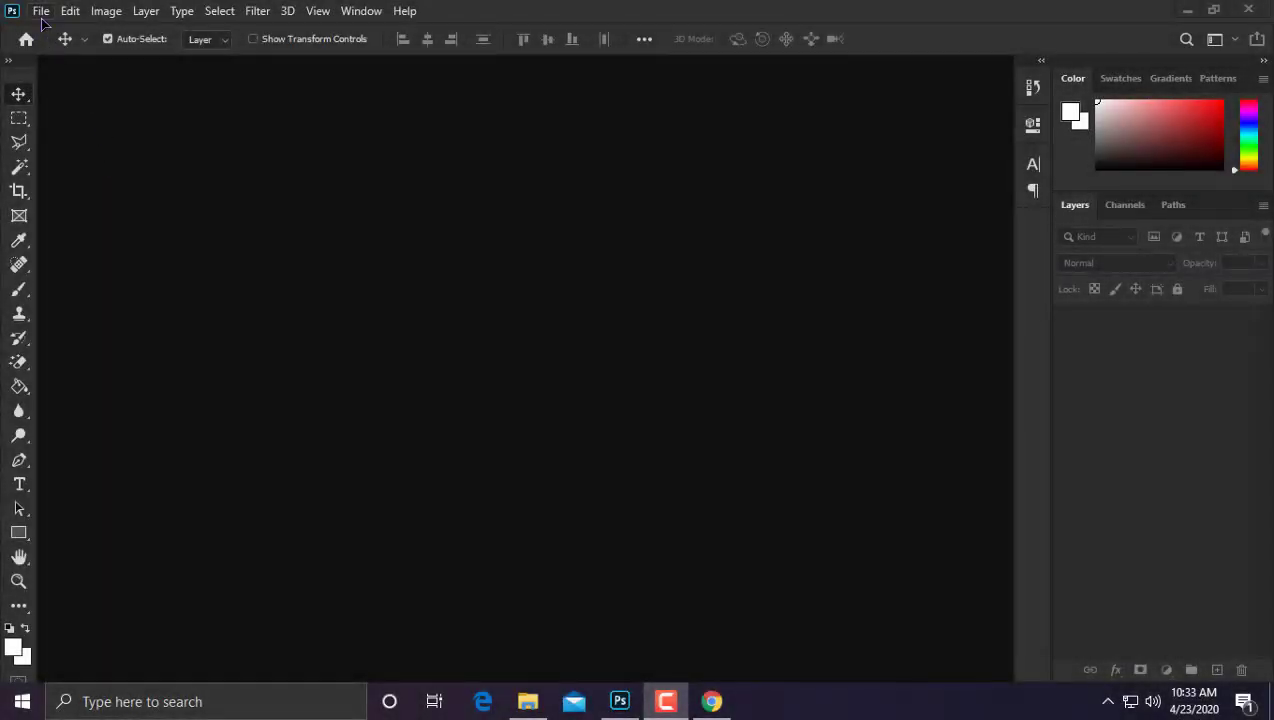
Step: Create a new document named "Facebook Cover Design" at 820 x 312 pixels with a resolution of 72 pixels/inch
{"action": "left_click", "coordinate": [41, 11]}
{"action": "left_click", "coordinate": [44, 30]}
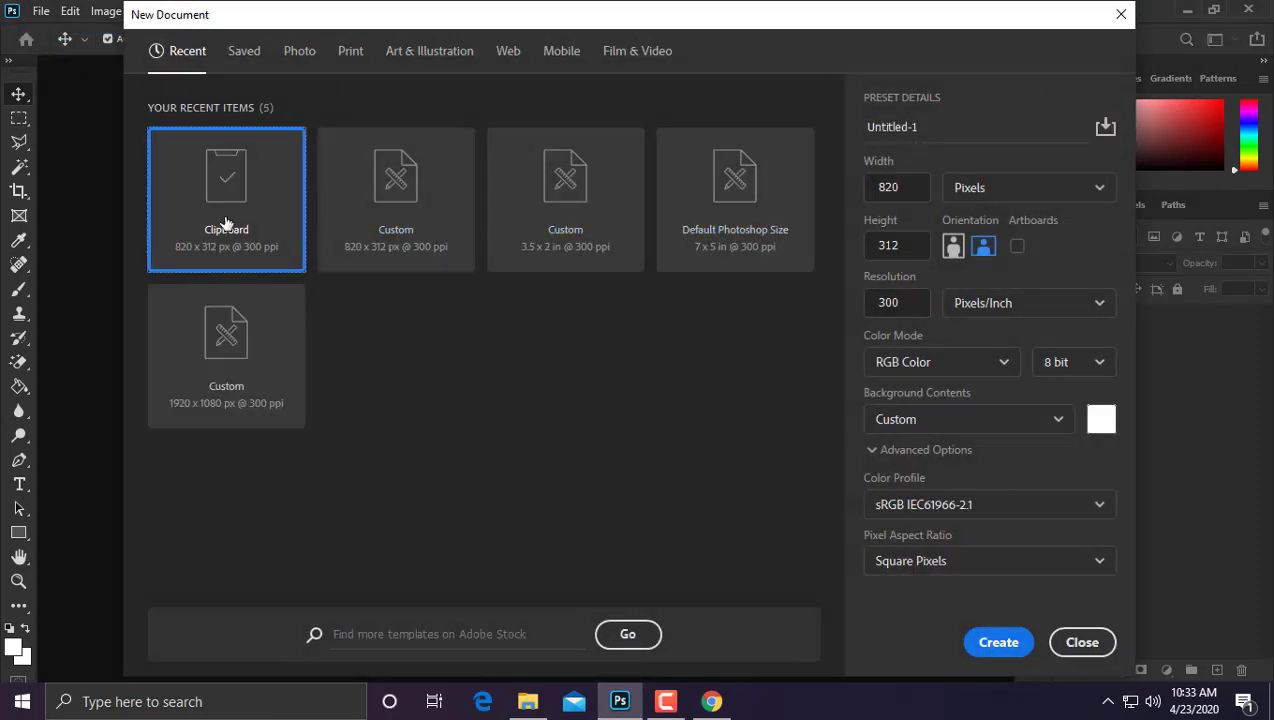
{"action": "left_click_drag", "start_coordinate": [905, 188], "coordinate": [843, 192]}
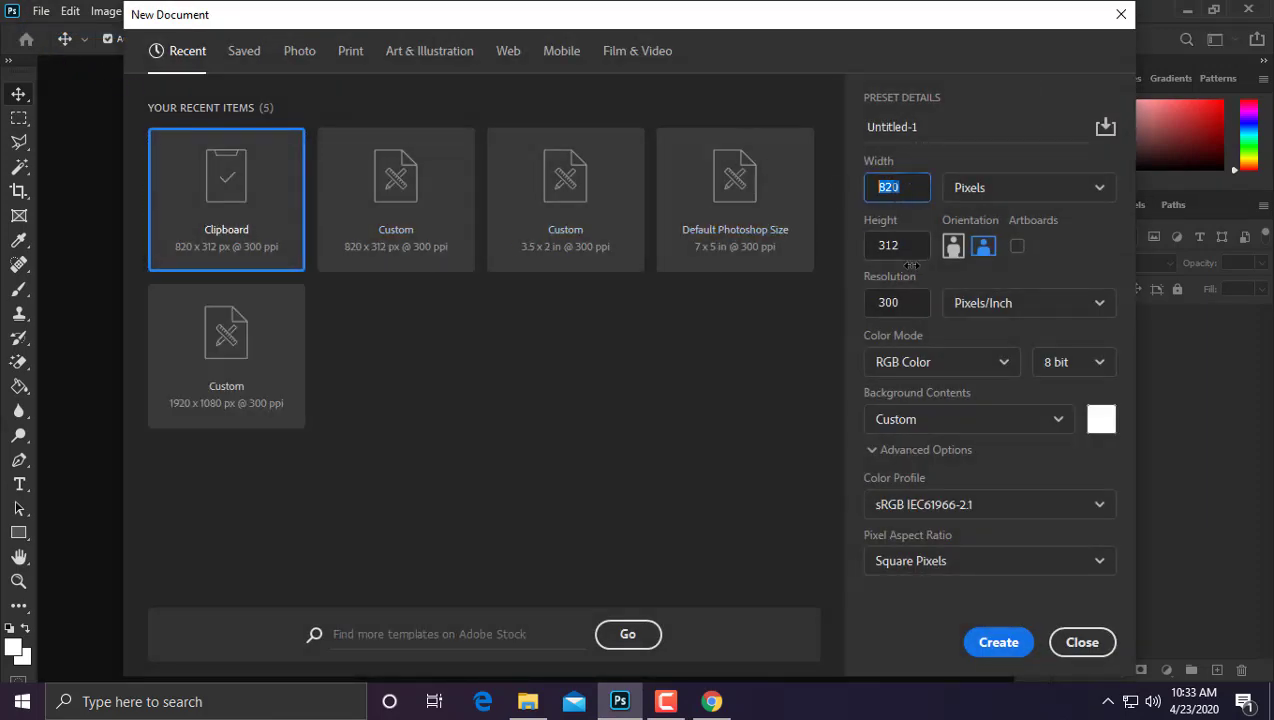
{"action": "left_click_drag", "start_coordinate": [904, 247], "coordinate": [869, 257]}
{"action": "left_click_drag", "start_coordinate": [904, 302], "coordinate": [888, 302]}
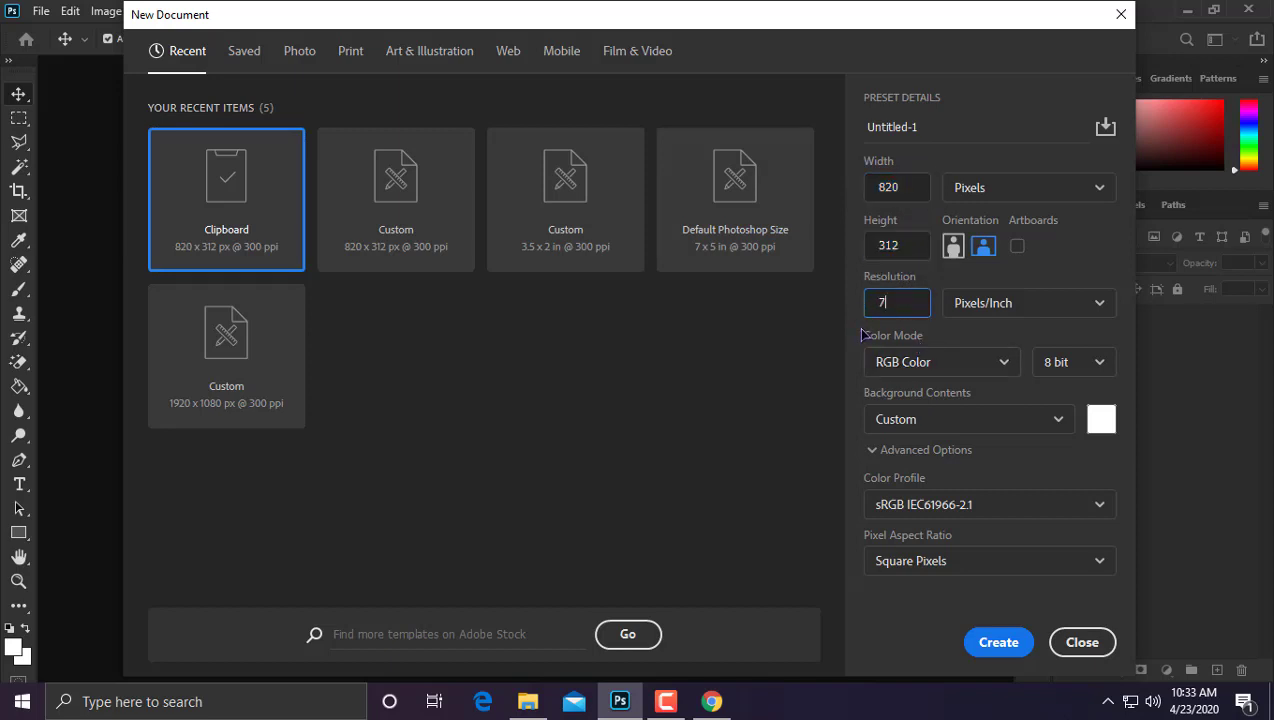
{"action": "left_click_drag", "start_coordinate": [942, 127], "coordinate": [864, 126]}
{"action": "type", "text": "Facebook Cover D"}
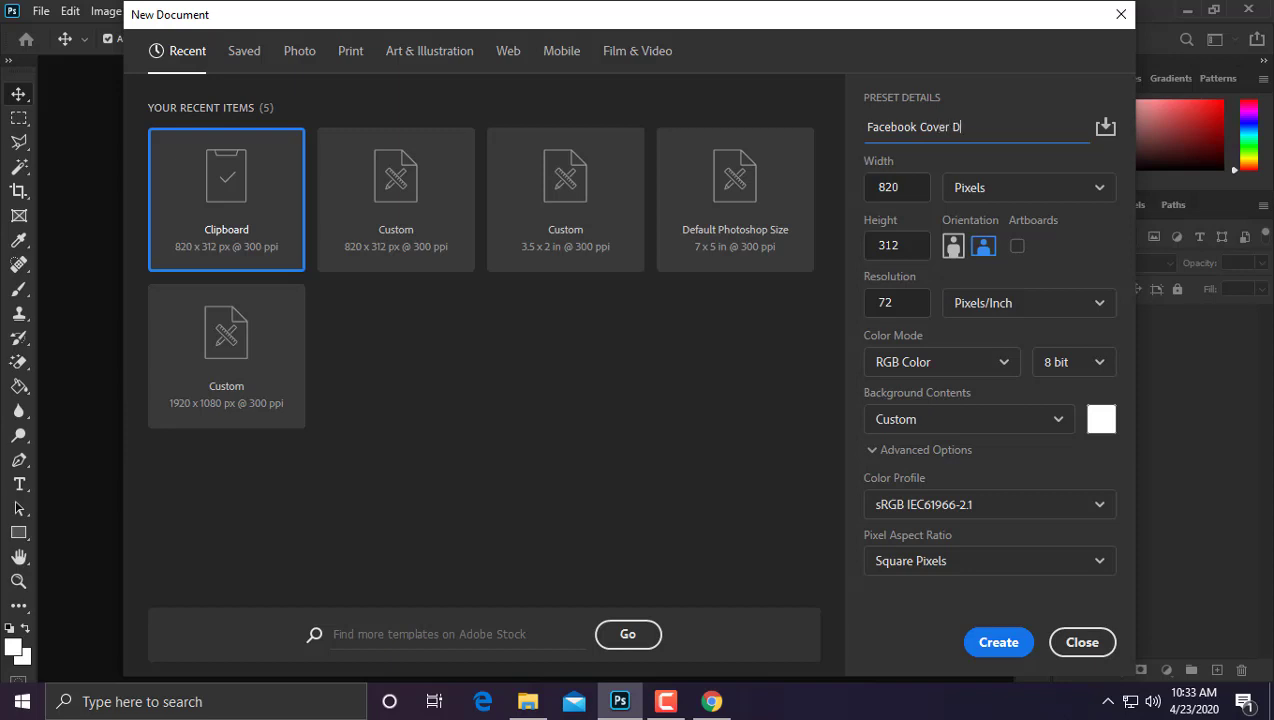
{"action": "type", "text": "ign"}
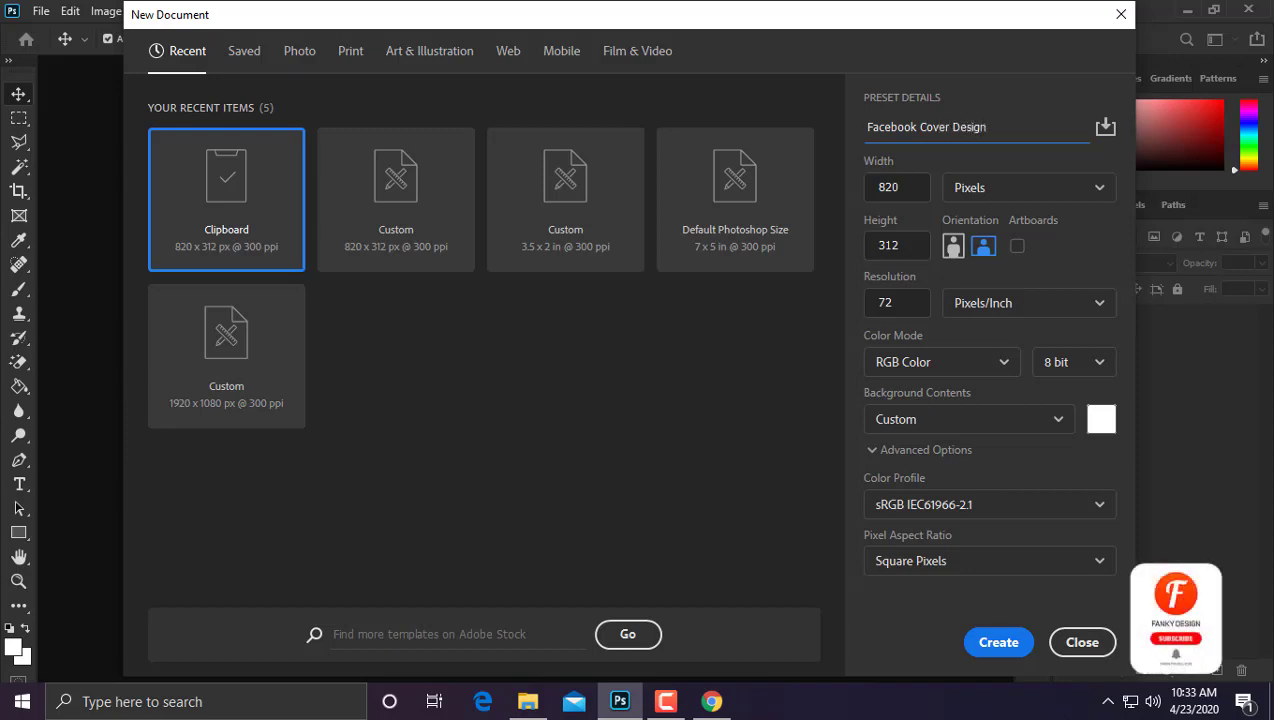
{"action": "left_click", "coordinate": [999, 645]}
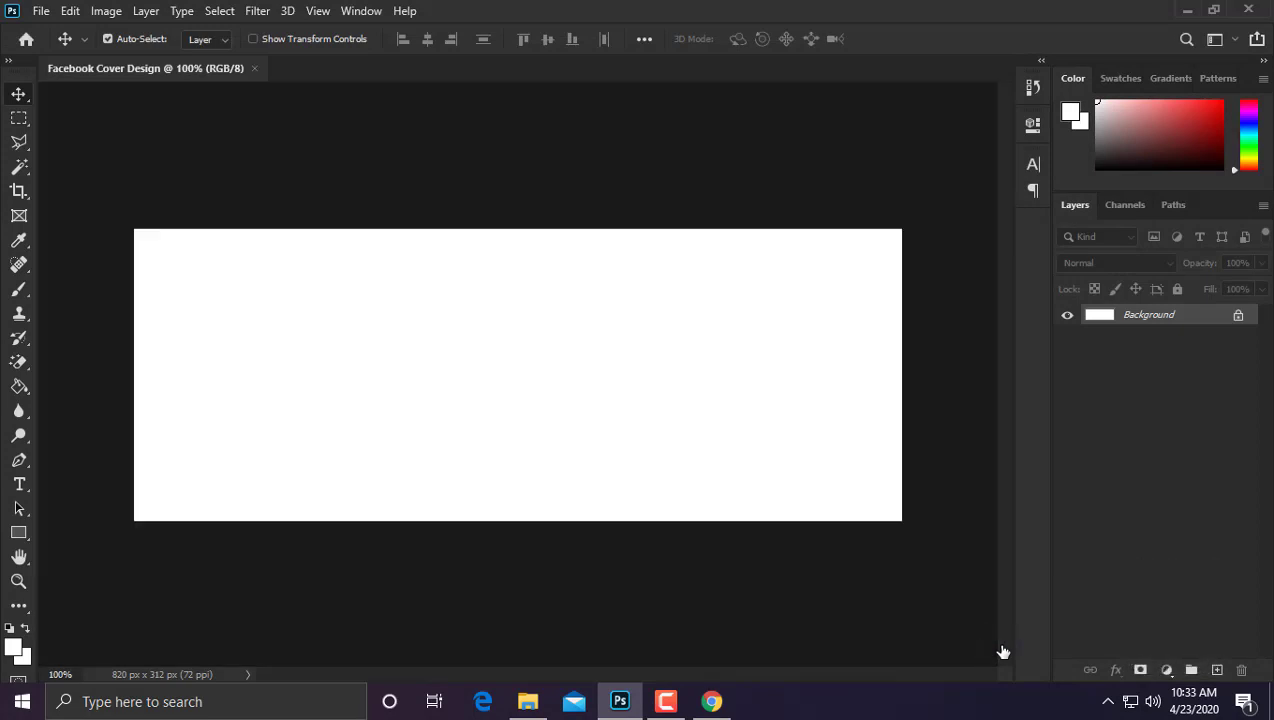
Step: Draw a thin vertical rectangle about 4 x 451 px from the canvas's upper edge past its lower edge and fill it blue
{"action": "left_click", "coordinate": [24, 536]}
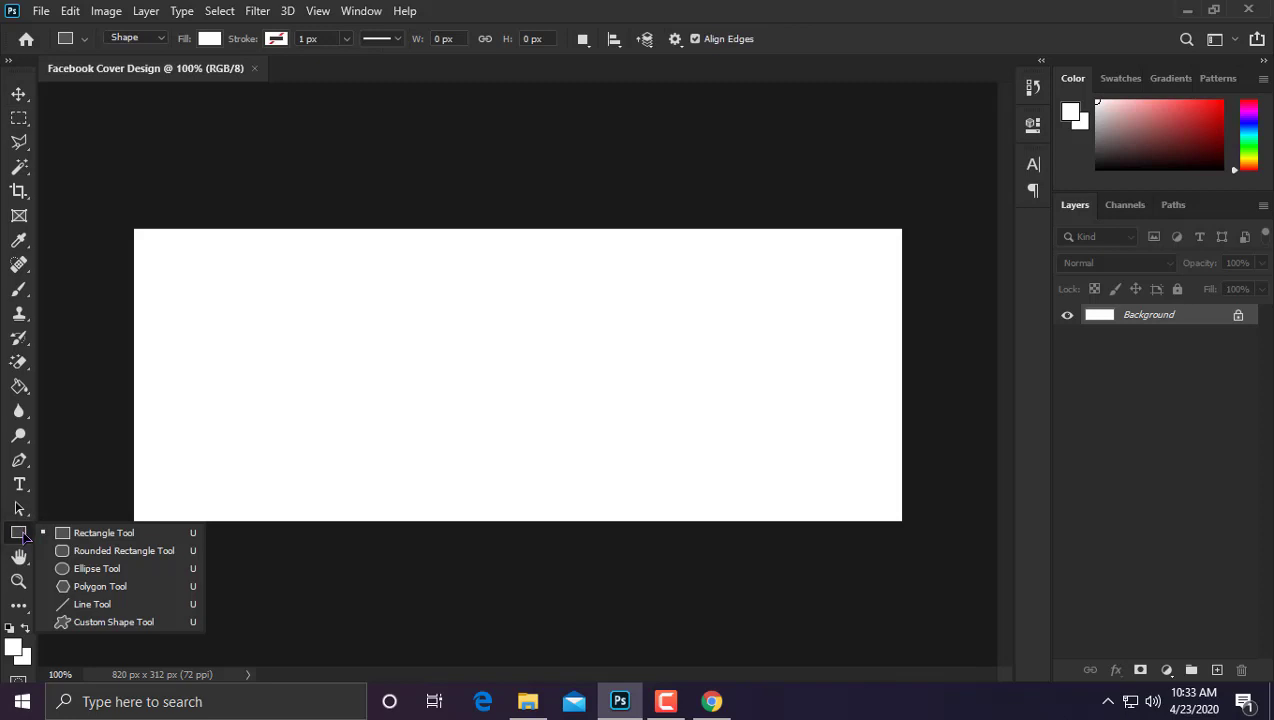
{"action": "left_click", "coordinate": [80, 533]}
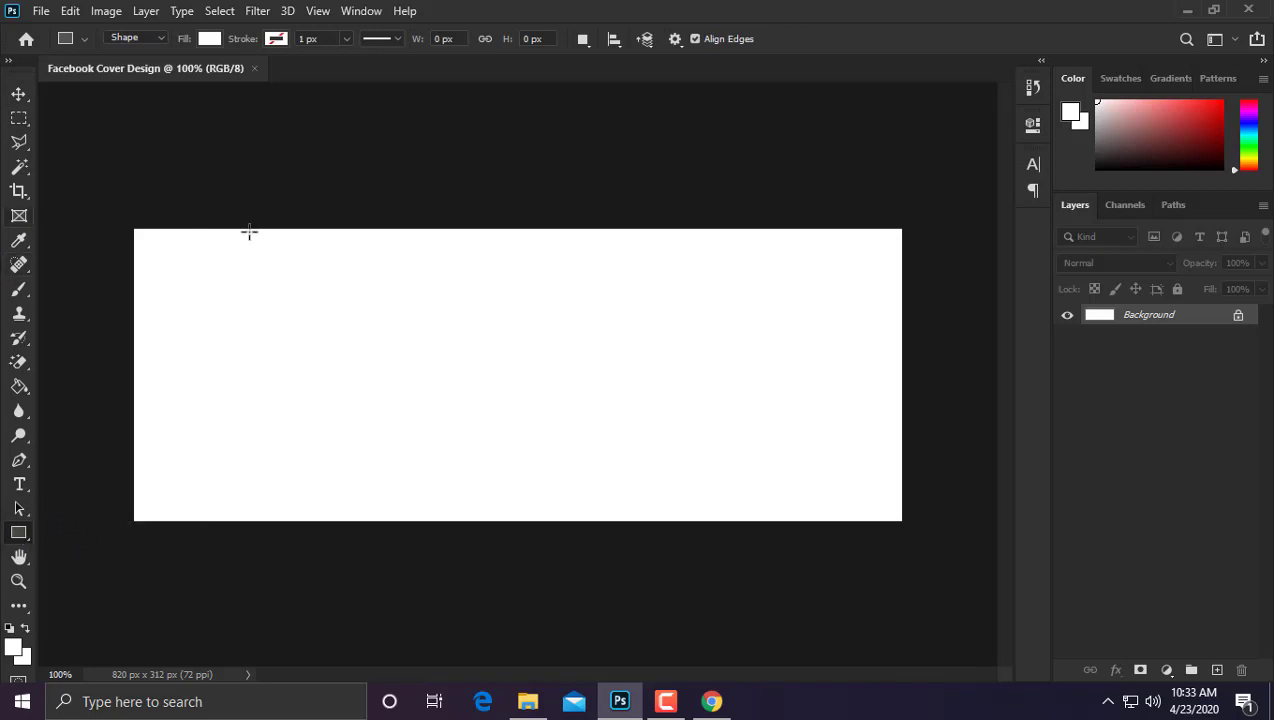
{"action": "left_click_drag", "start_coordinate": [324, 230], "coordinate": [330, 651]}
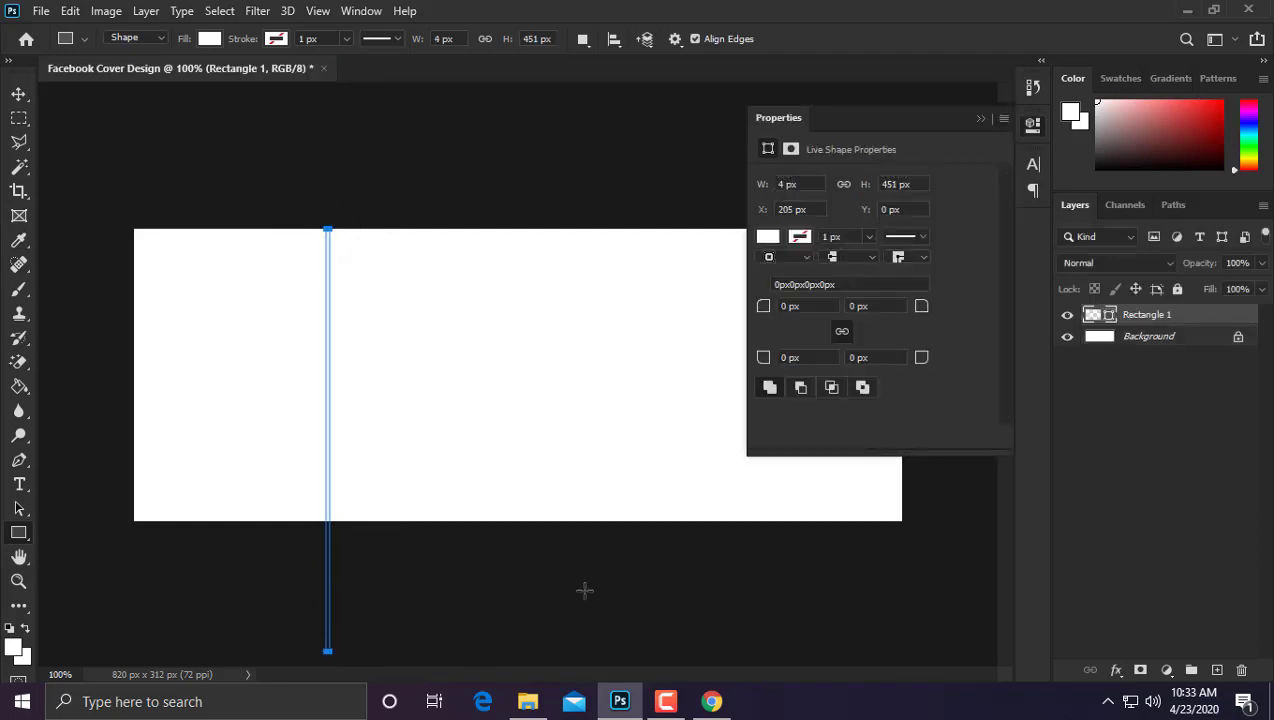
{"action": "left_click", "coordinate": [767, 237]}
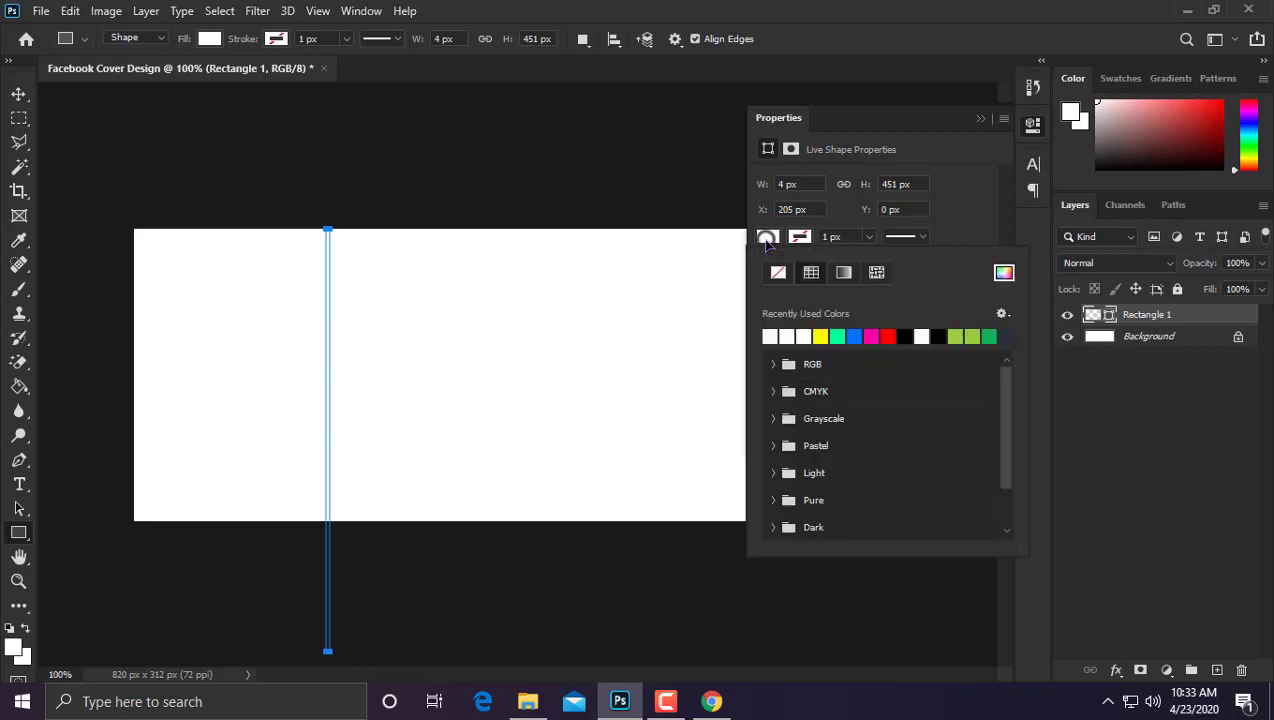
{"action": "left_click", "coordinate": [858, 333]}
{"action": "left_click", "coordinate": [18, 93]}
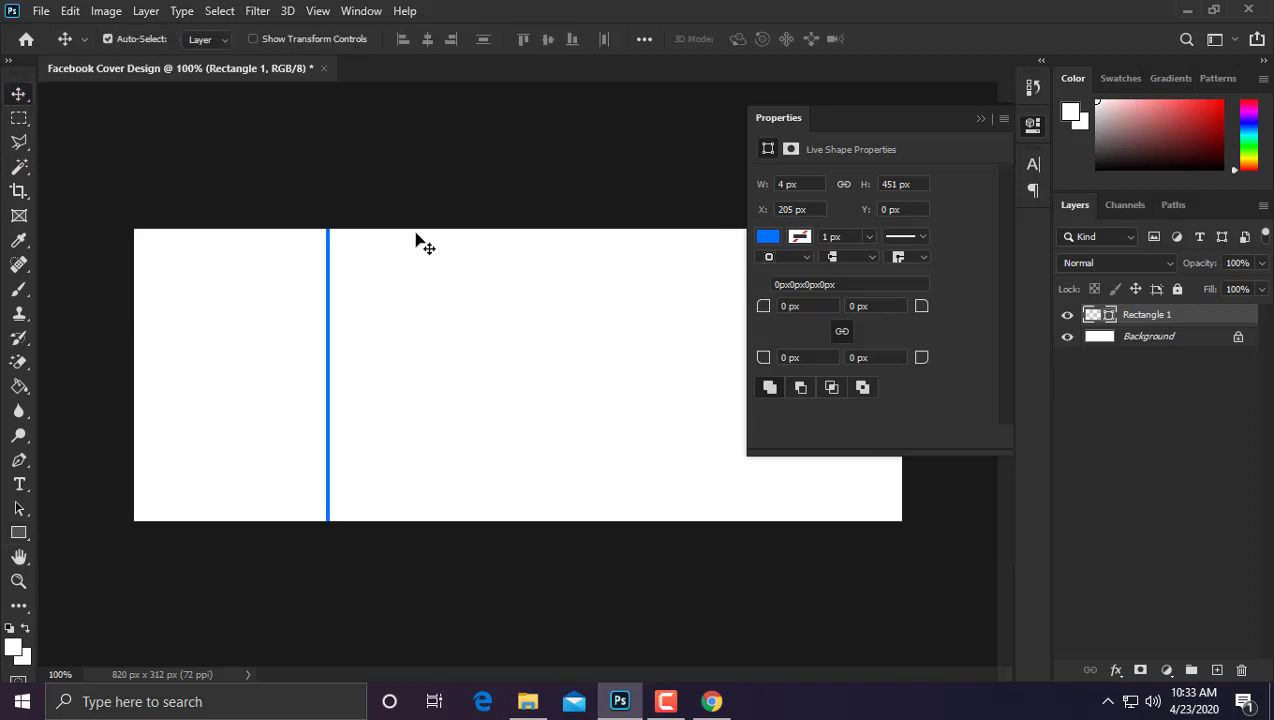
{"action": "left_click", "coordinate": [980, 120]}
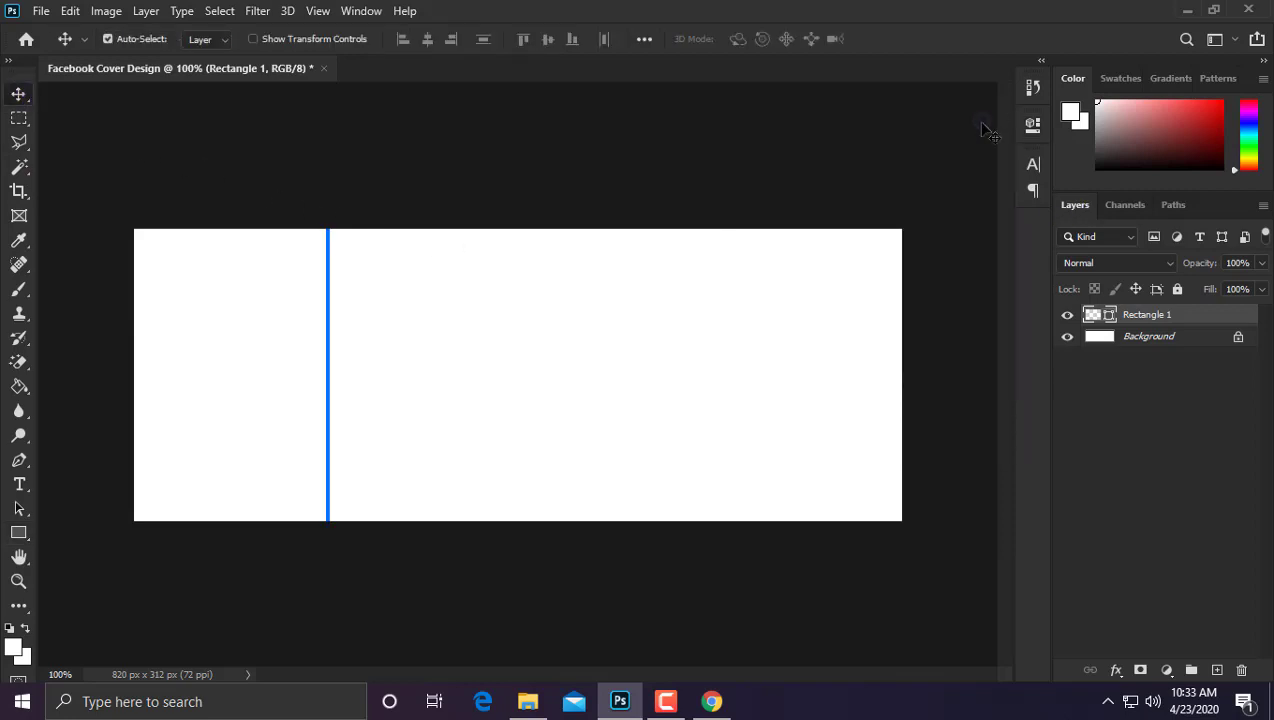
Step: Draw a square of about 102 x 102 px near the middle of the canvas and fill it with the same blue
{"action": "left_click", "coordinate": [18, 533]}
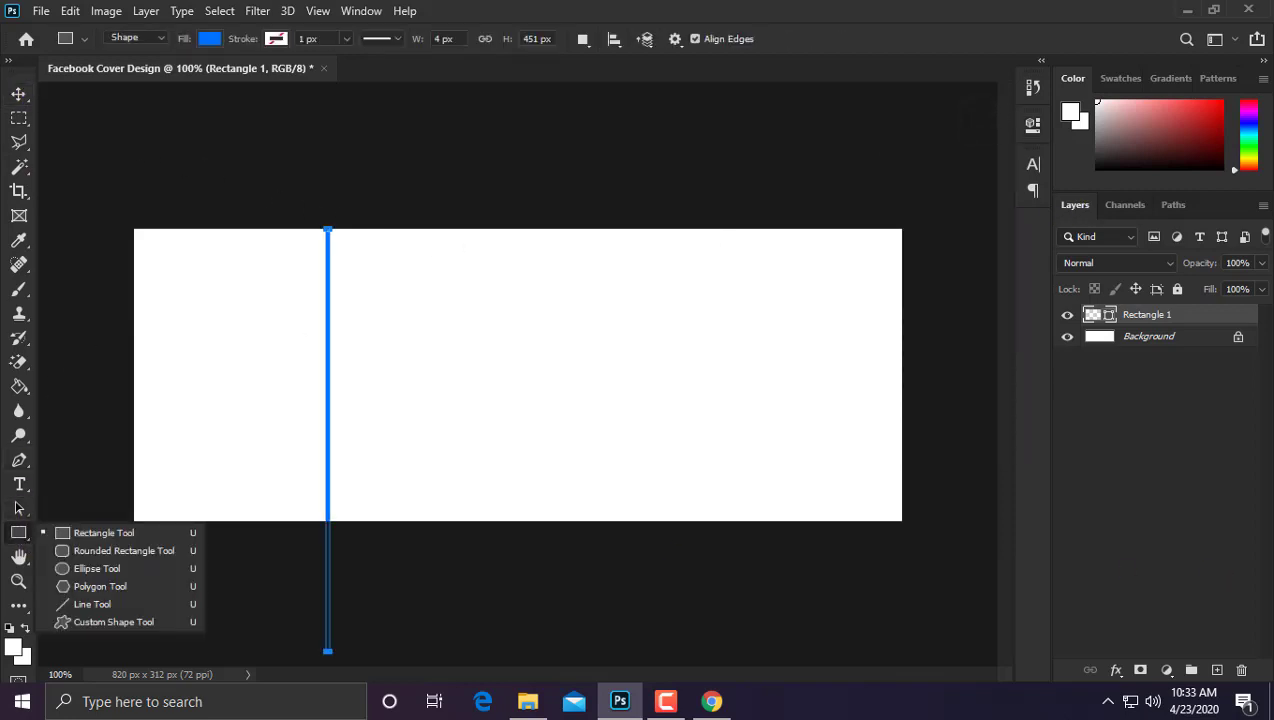
{"action": "left_click", "coordinate": [1166, 520]}
{"action": "left_click_drag", "start_coordinate": [458, 326], "coordinate": [555, 427]}
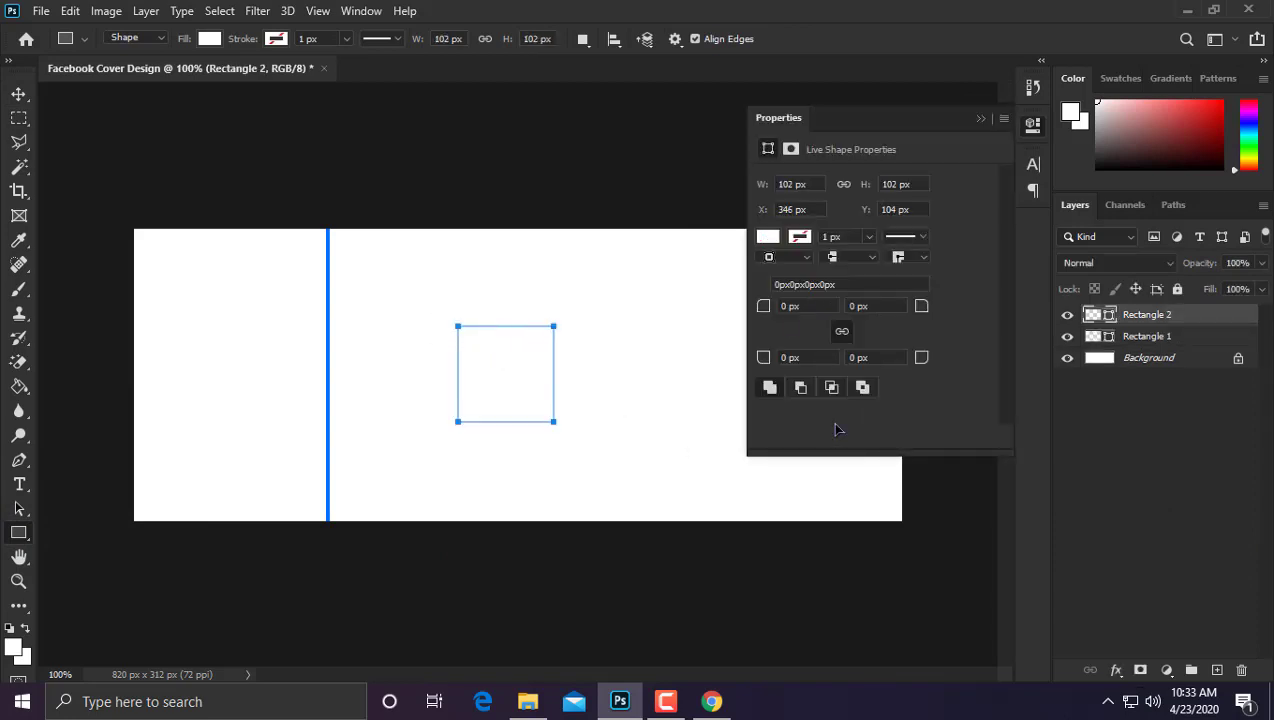
{"action": "left_click", "coordinate": [767, 237]}
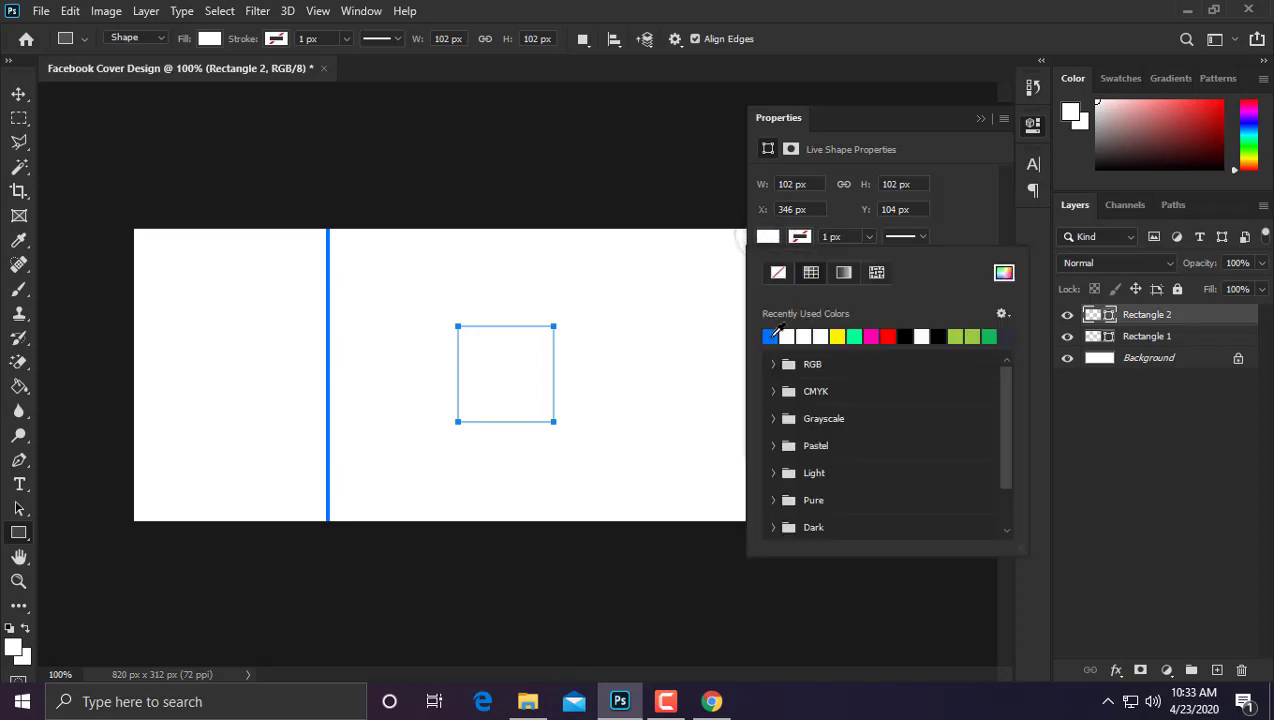
{"action": "left_click", "coordinate": [770, 336]}
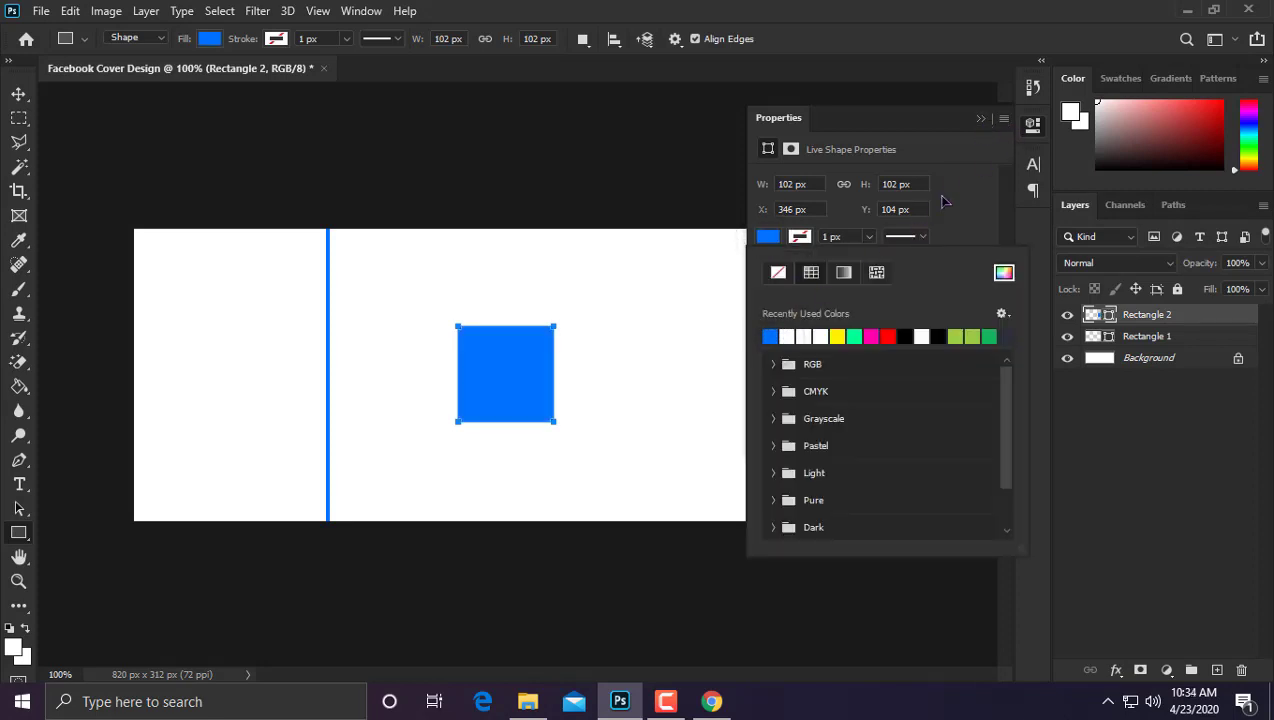
{"action": "left_click", "coordinate": [982, 121]}
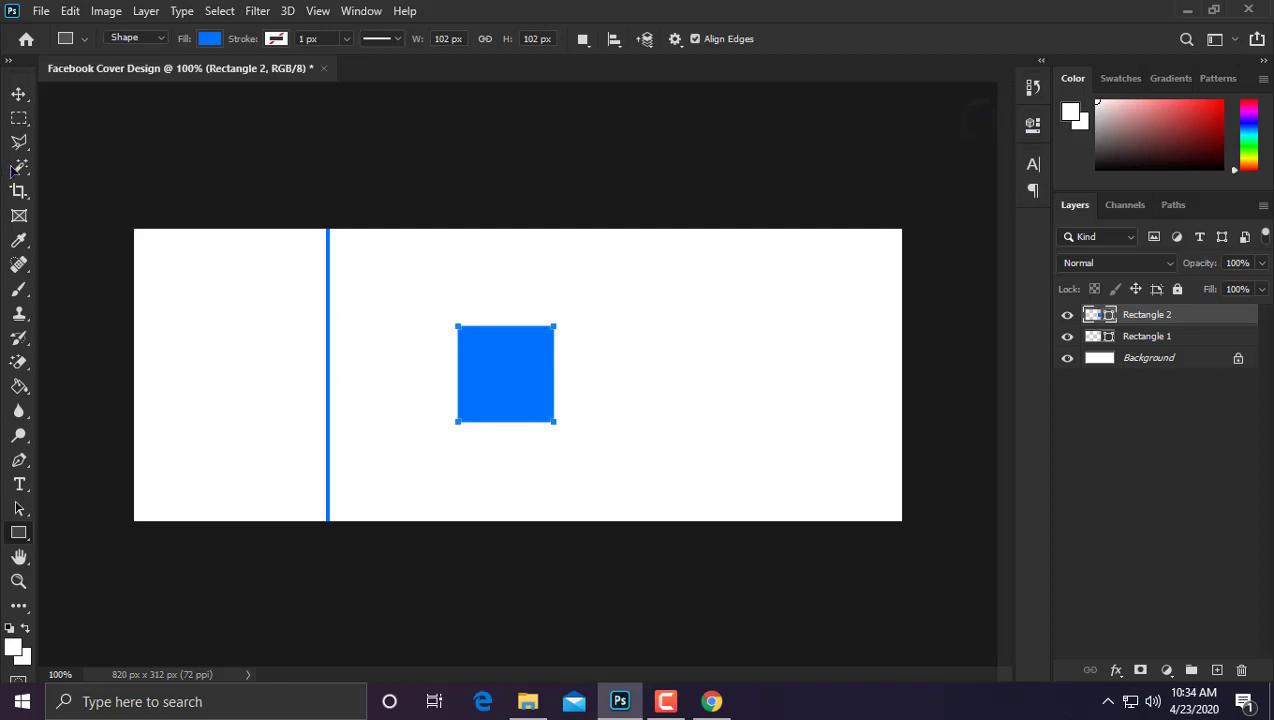
Step: Center the blue square horizontally and vertically on the canvas by aligning it to a full-canvas selection, and deselect
{"action": "left_click", "coordinate": [19, 95]}
{"action": "left_click", "coordinate": [224, 14]}
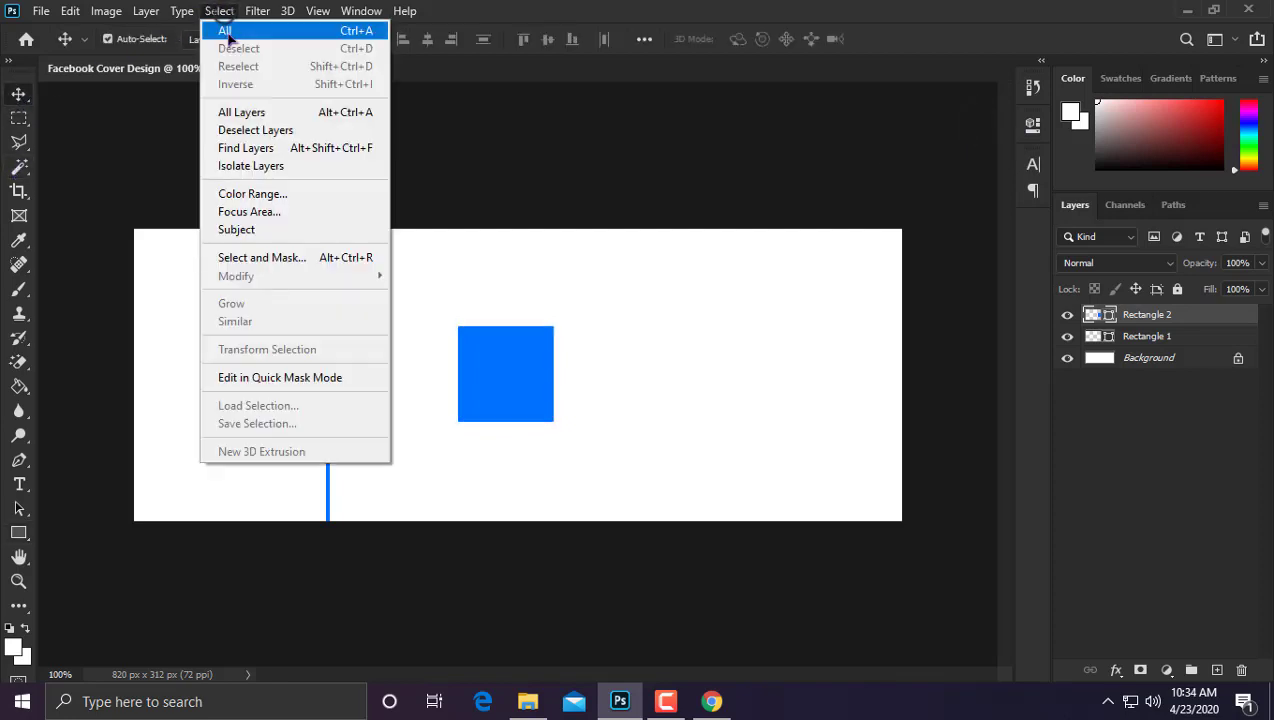
{"action": "left_click", "coordinate": [228, 28]}
{"action": "left_click", "coordinate": [427, 42]}
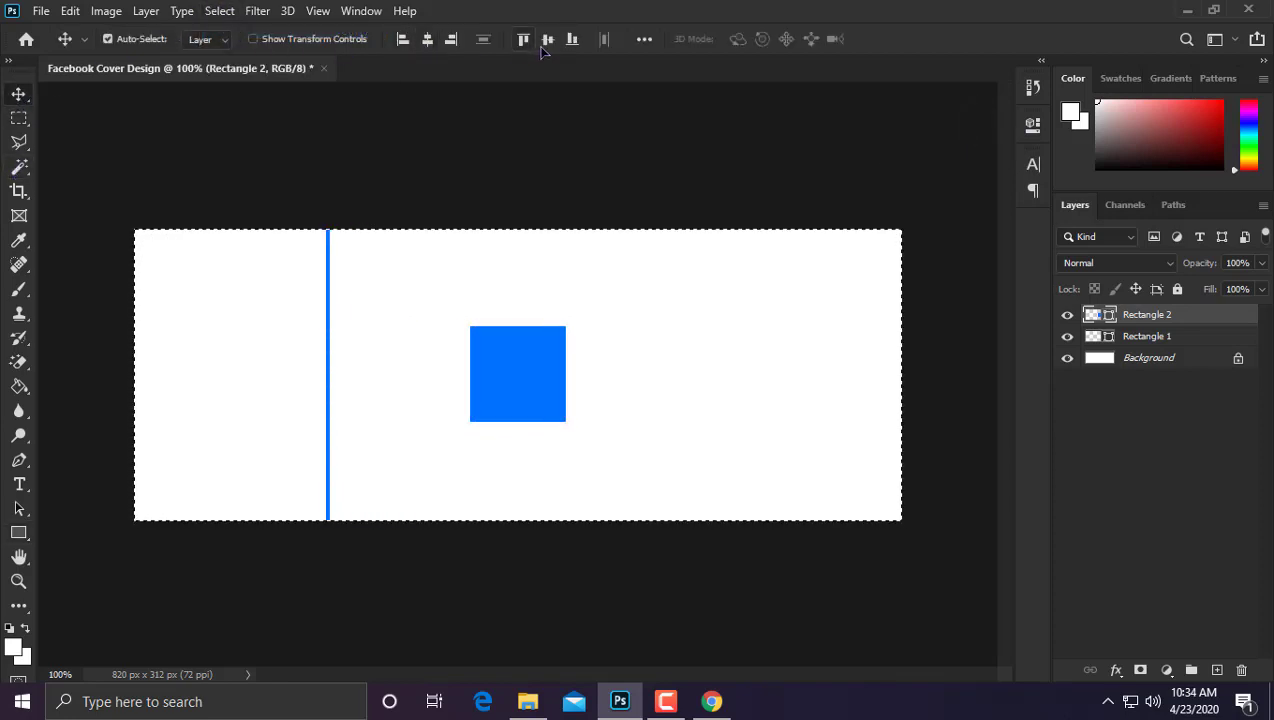
{"action": "left_click", "coordinate": [548, 42]}
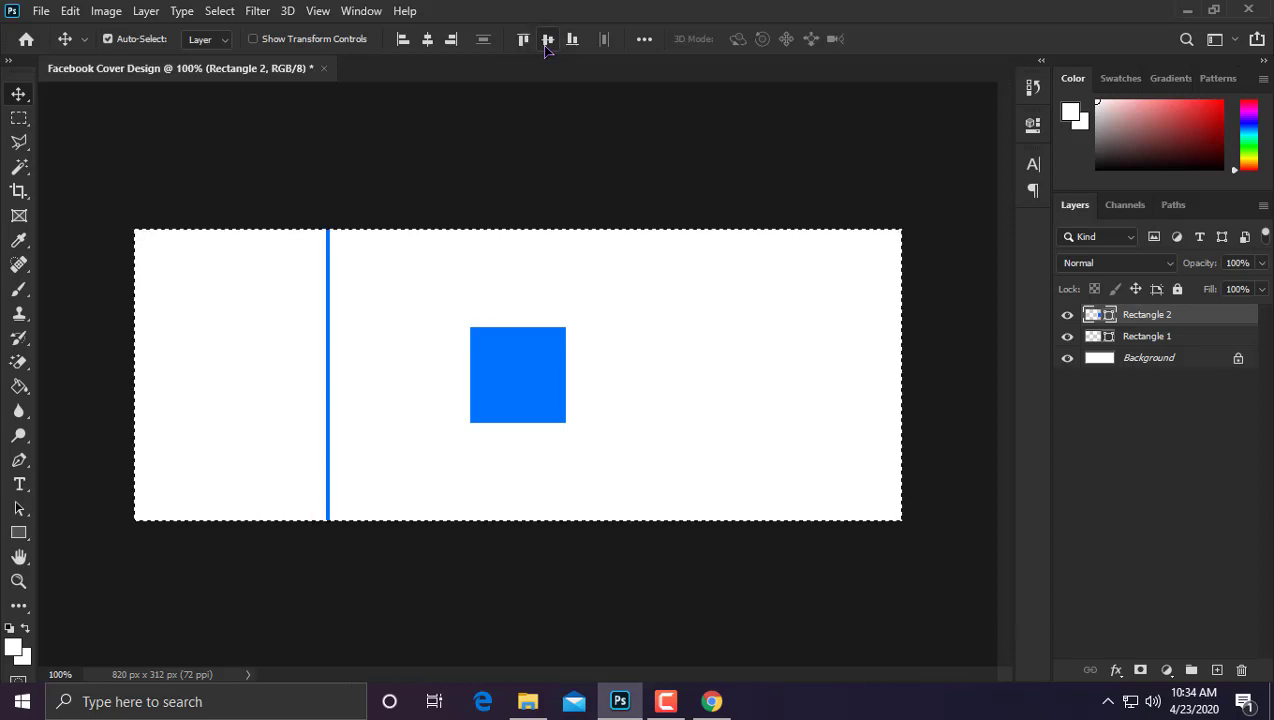
{"action": "left_click", "coordinate": [221, 12]}
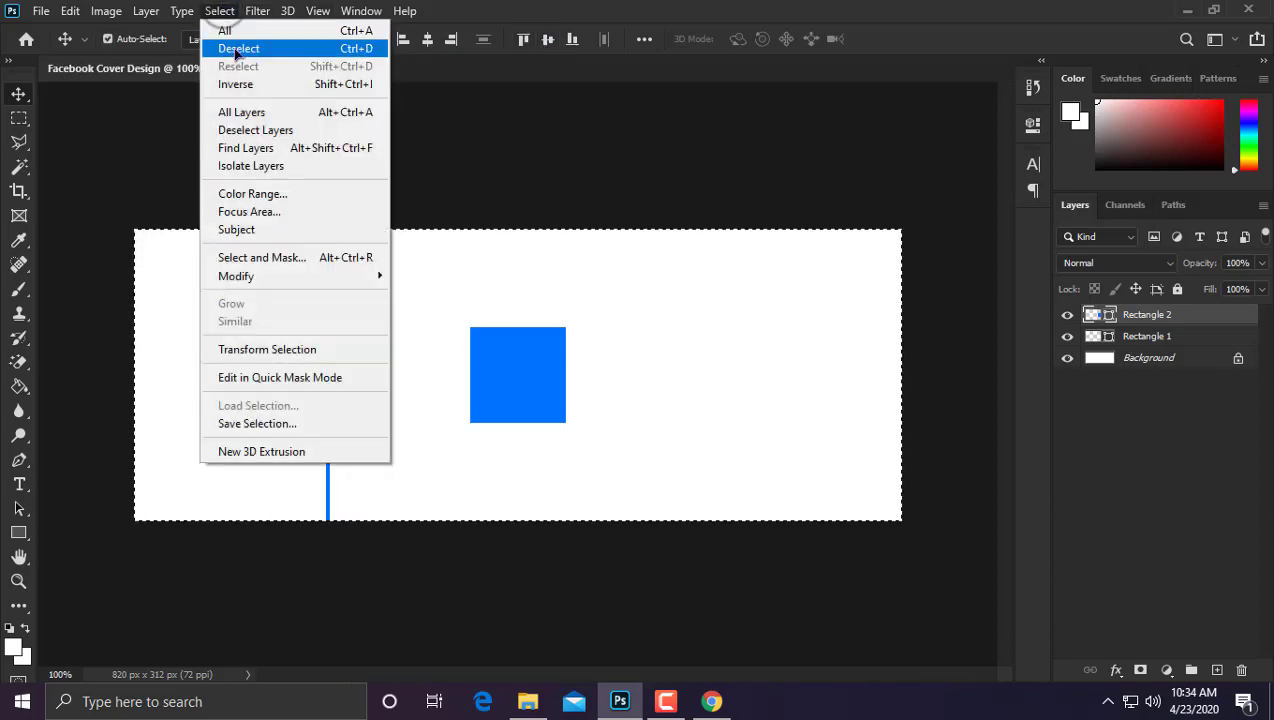
{"action": "left_click", "coordinate": [238, 48]}
{"action": "key", "text": "ctrl"}
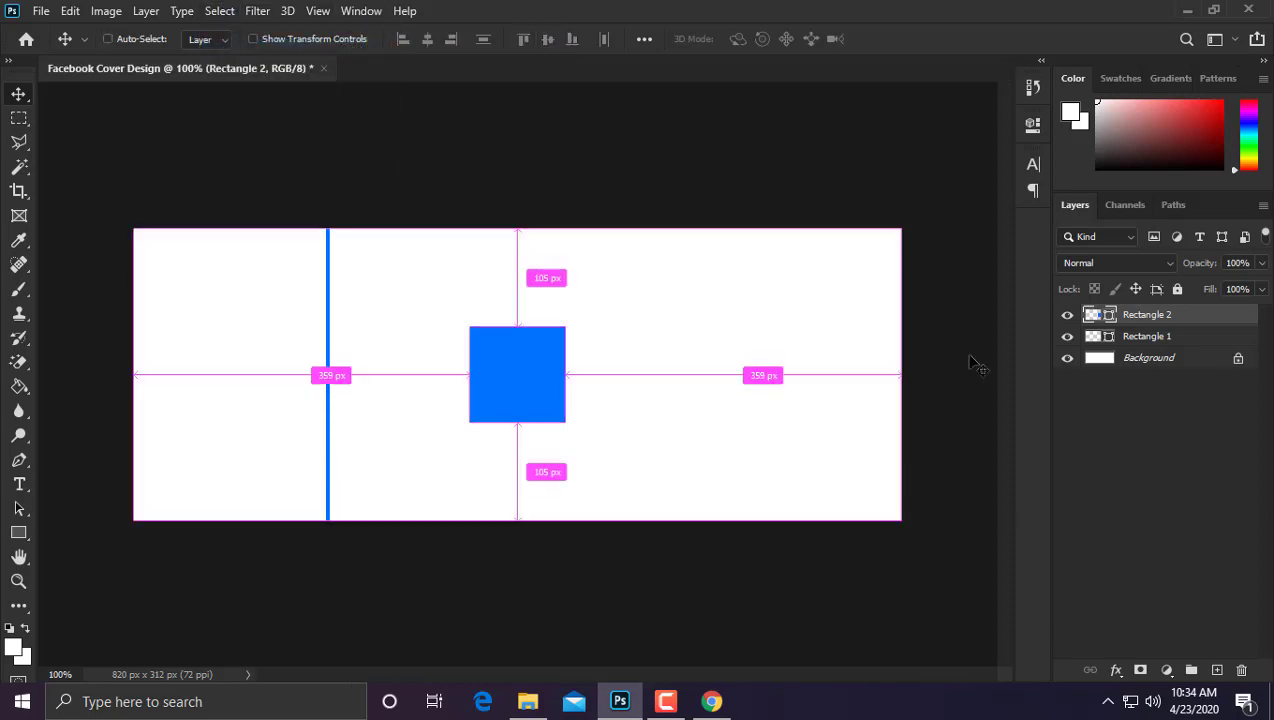
Step: Rotate the thin blue rectangle to 45°, lengthen it to about 154% height and place it diagonally across the canvas behind the square
{"action": "left_click", "coordinate": [1140, 337]}
{"action": "key", "text": "ctrl+t"}
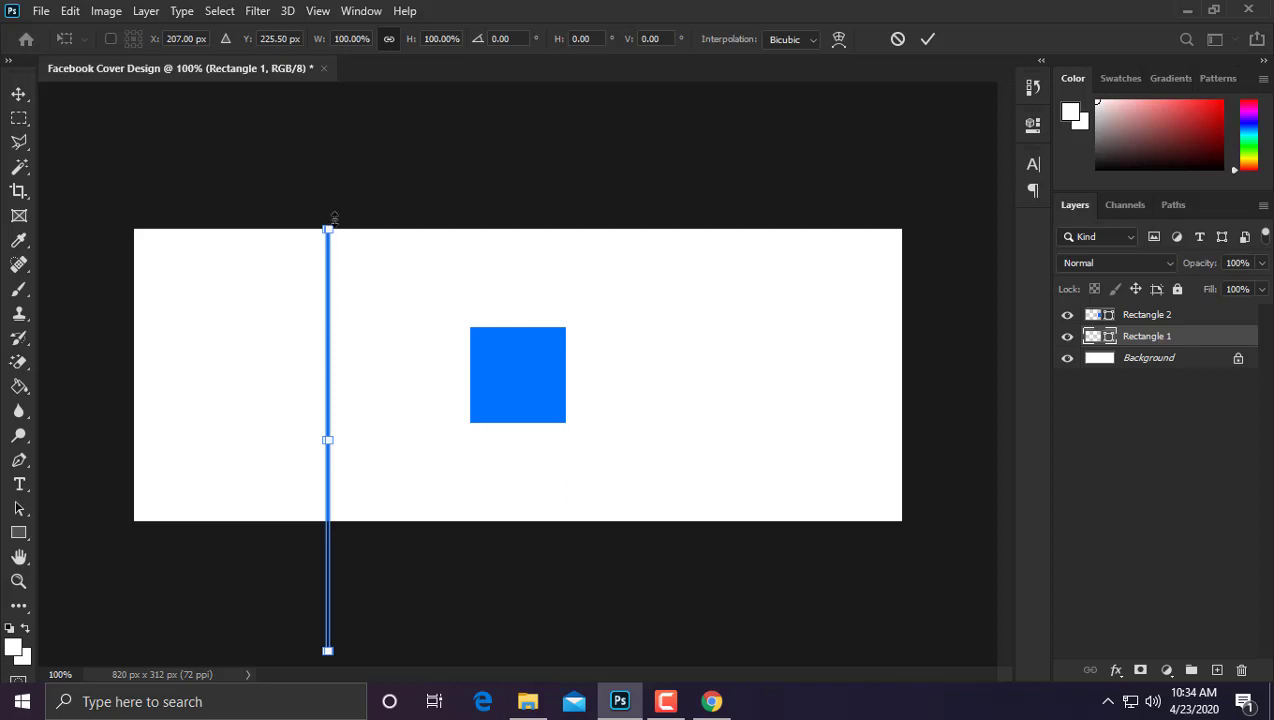
{"action": "left_click_drag", "start_coordinate": [334, 214], "coordinate": [495, 188]}
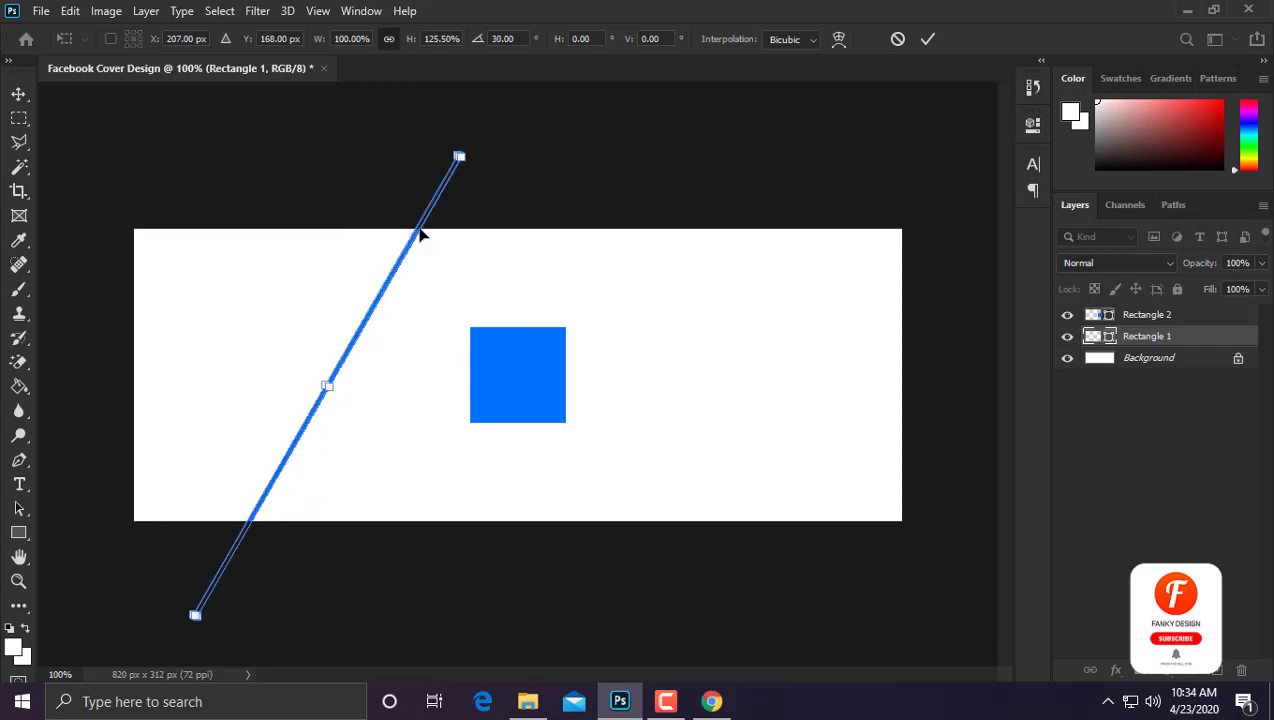
{"action": "left_click_drag", "start_coordinate": [389, 285], "coordinate": [561, 295]}
{"action": "left_click_drag", "start_coordinate": [710, 157], "coordinate": [756, 188]}
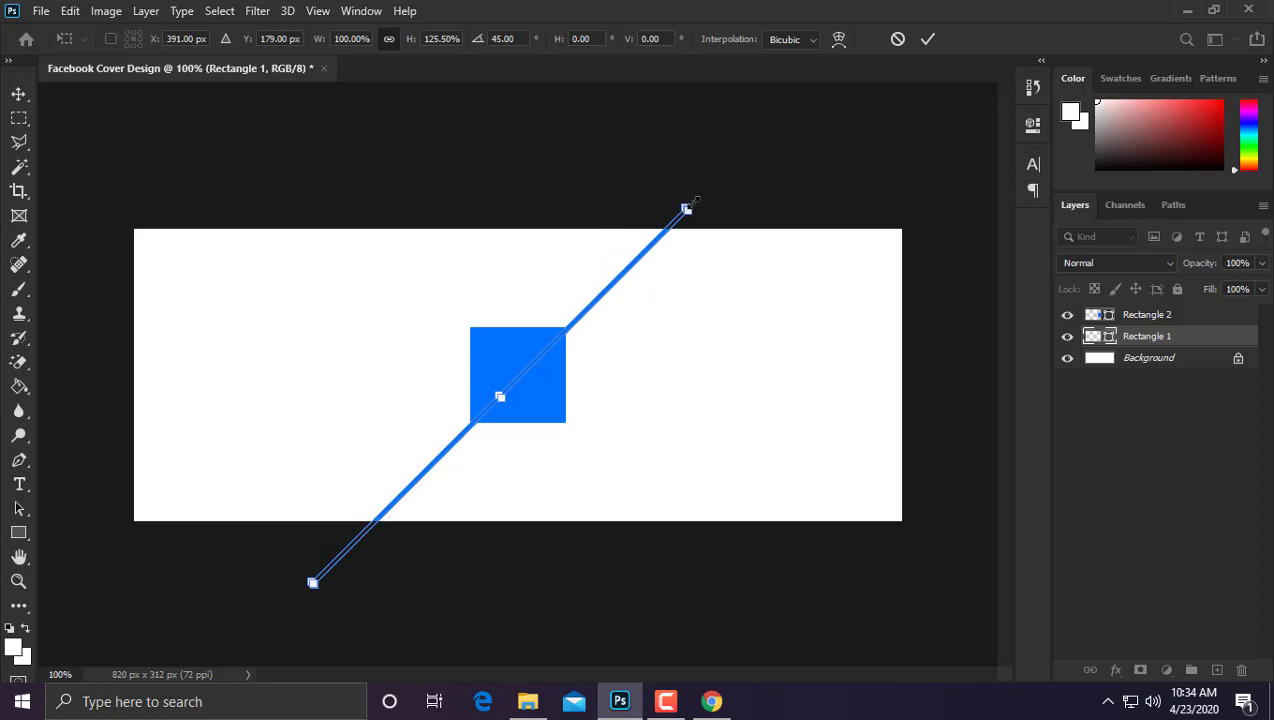
{"action": "left_click_drag", "start_coordinate": [695, 202], "coordinate": [772, 122]}
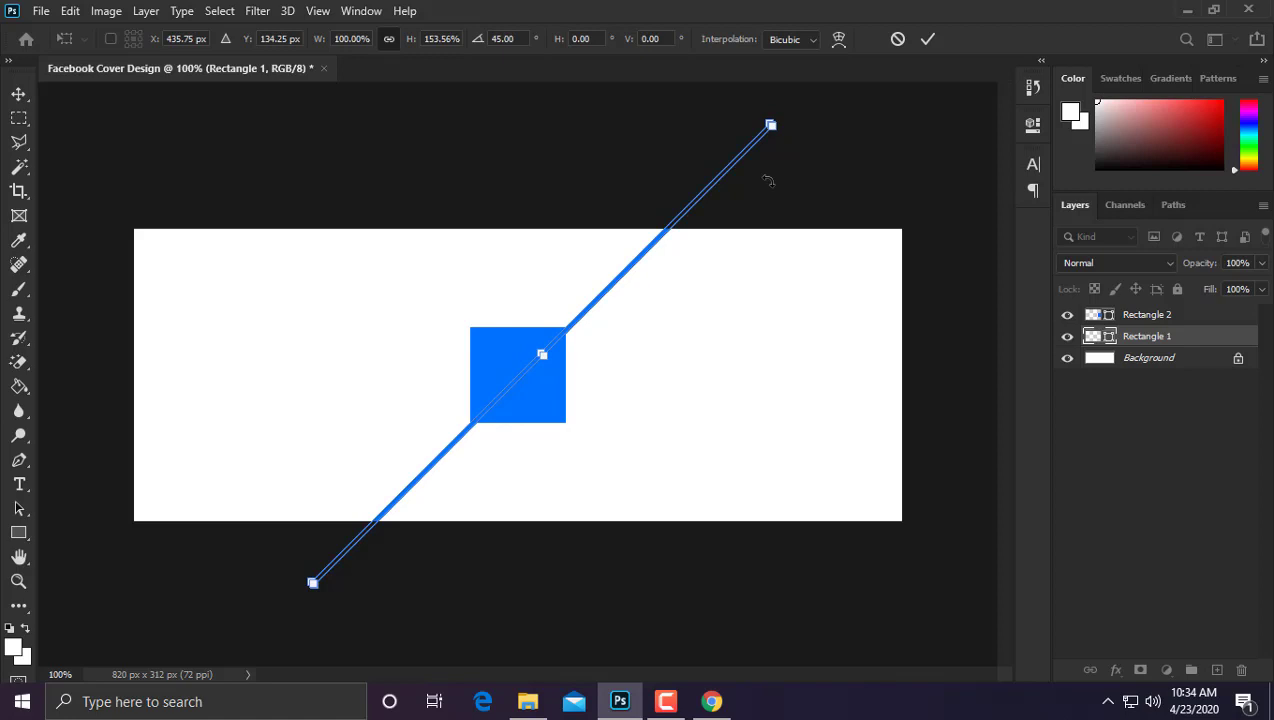
{"action": "key", "text": "Return"}
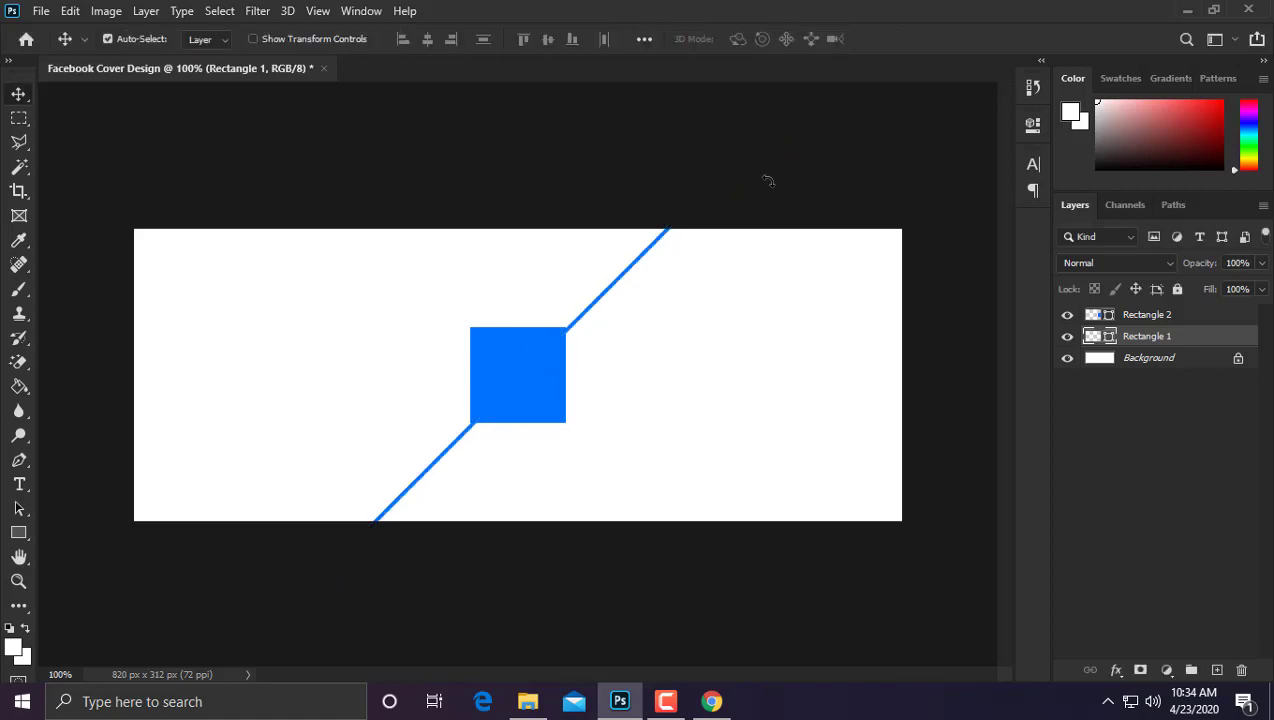
Step: Shift the diagonal line slightly so that it meets two opposite corners of the blue square
{"action": "scroll", "coordinate": [495, 365], "scroll_direction": "up", "scroll_amount": 2}
{"action": "scroll", "coordinate": [478, 365], "scroll_direction": "up", "scroll_amount": 10}
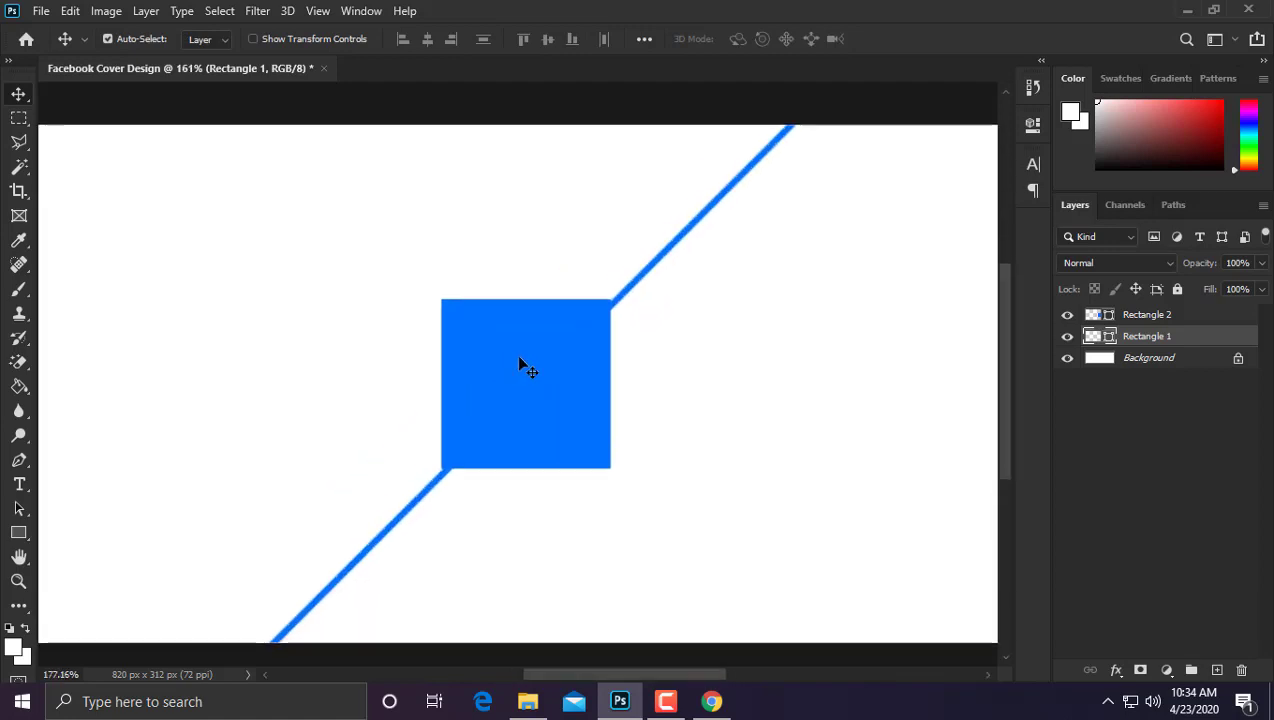
{"action": "mouse_move", "coordinate": [654, 256]}
{"action": "left_mouse_down"}
{"action": "mouse_move", "coordinate": [674, 256]}
{"action": "mouse_move", "coordinate": [666, 266]}
{"action": "left_mouse_up"}
{"action": "key", "text": "ctrl+minus"}
{"action": "key", "text": "ctrl+minus"}
{"action": "key", "text": "ctrl+minus"}
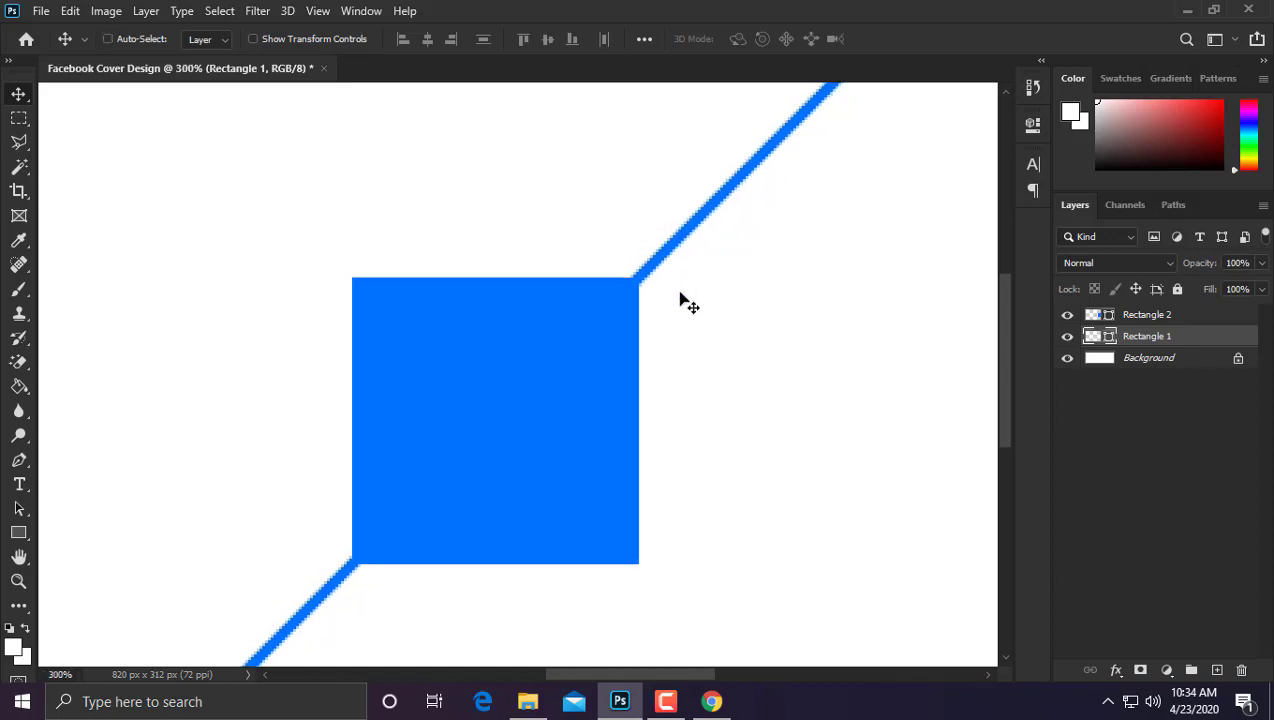
{"action": "key", "text": "ctrl+minus"}
{"action": "key", "text": "ctrl+plus"}
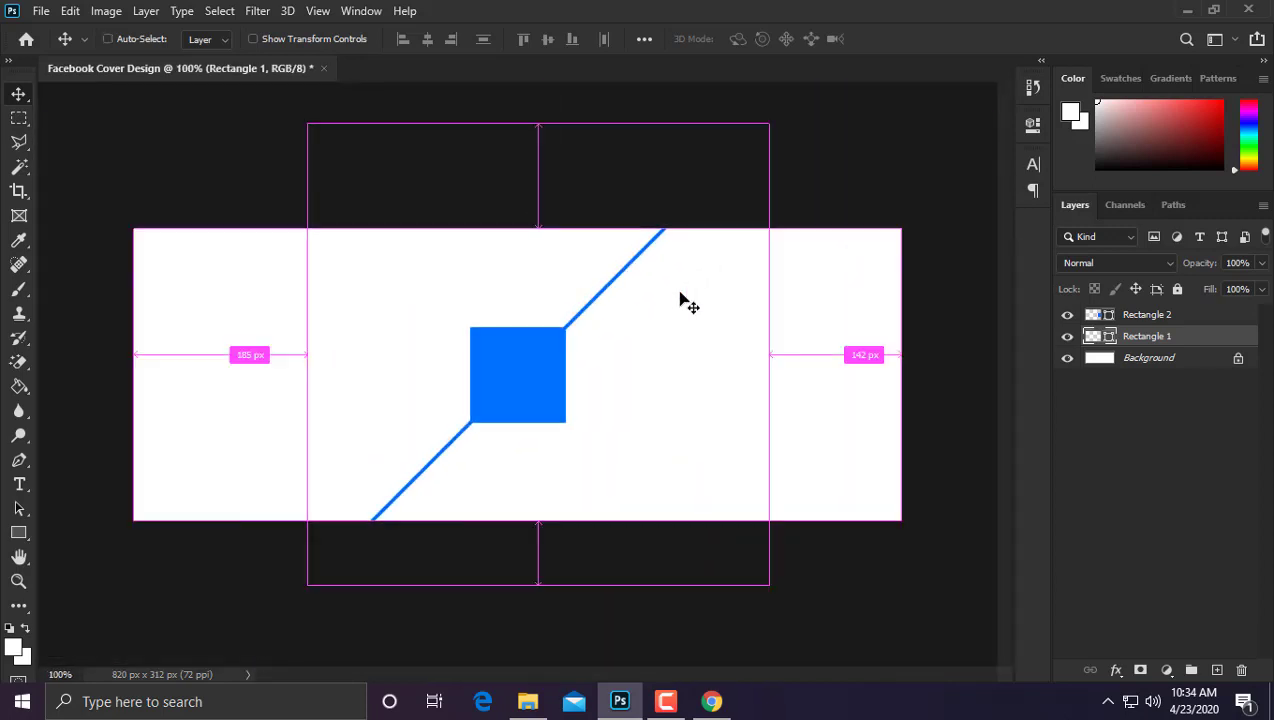
Step: Duplicate the layer of the diagonal line
{"action": "key", "text": "t"}
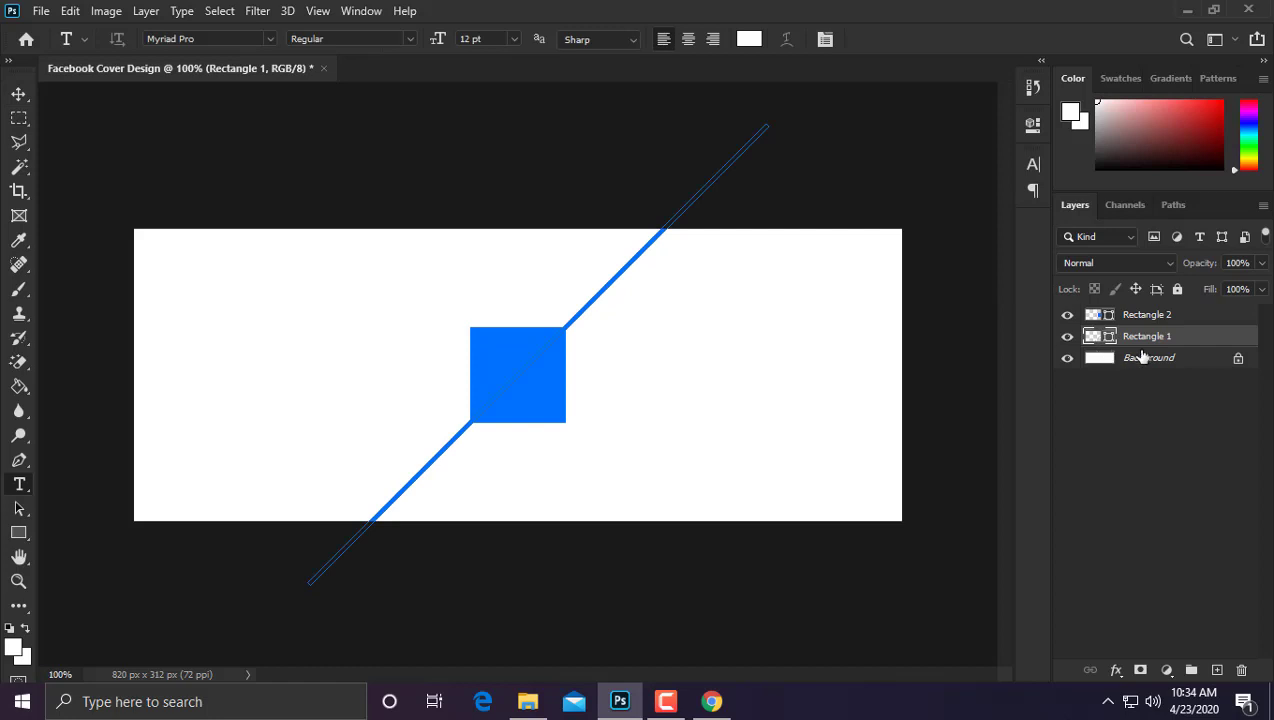
{"action": "key", "text": "ctrl+j"}
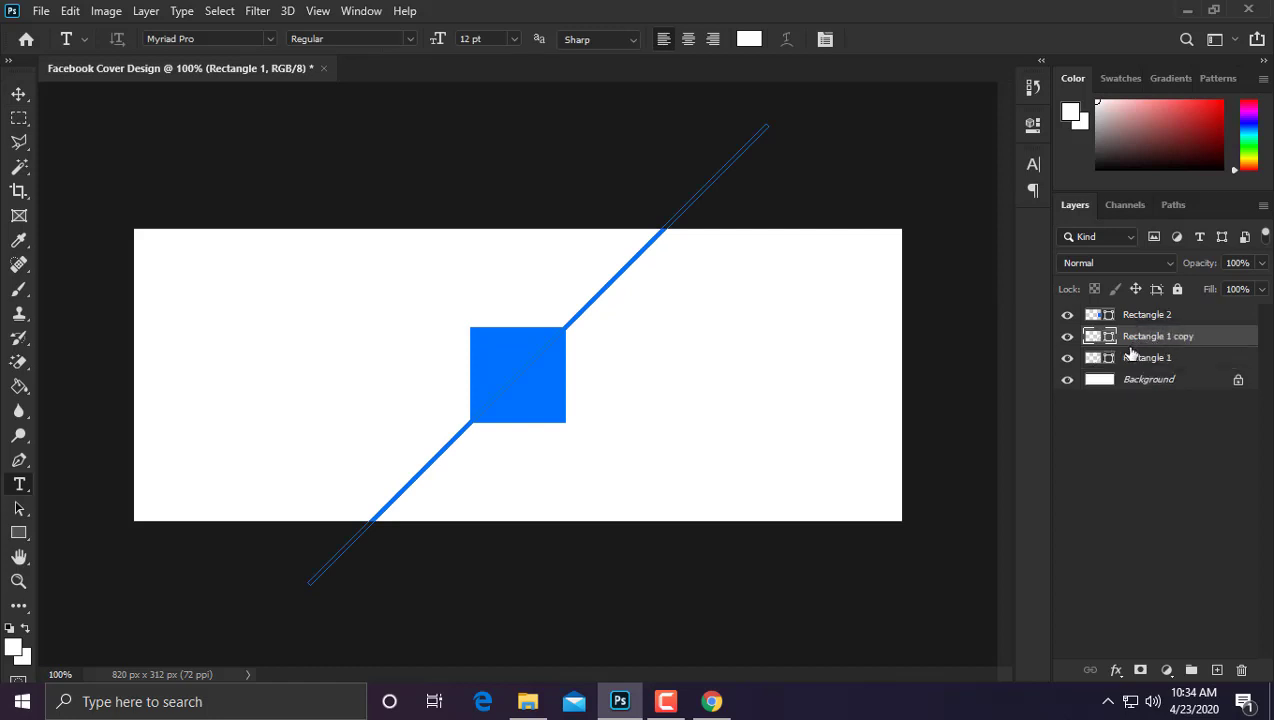
{"action": "key", "text": "ctrl+minus"}
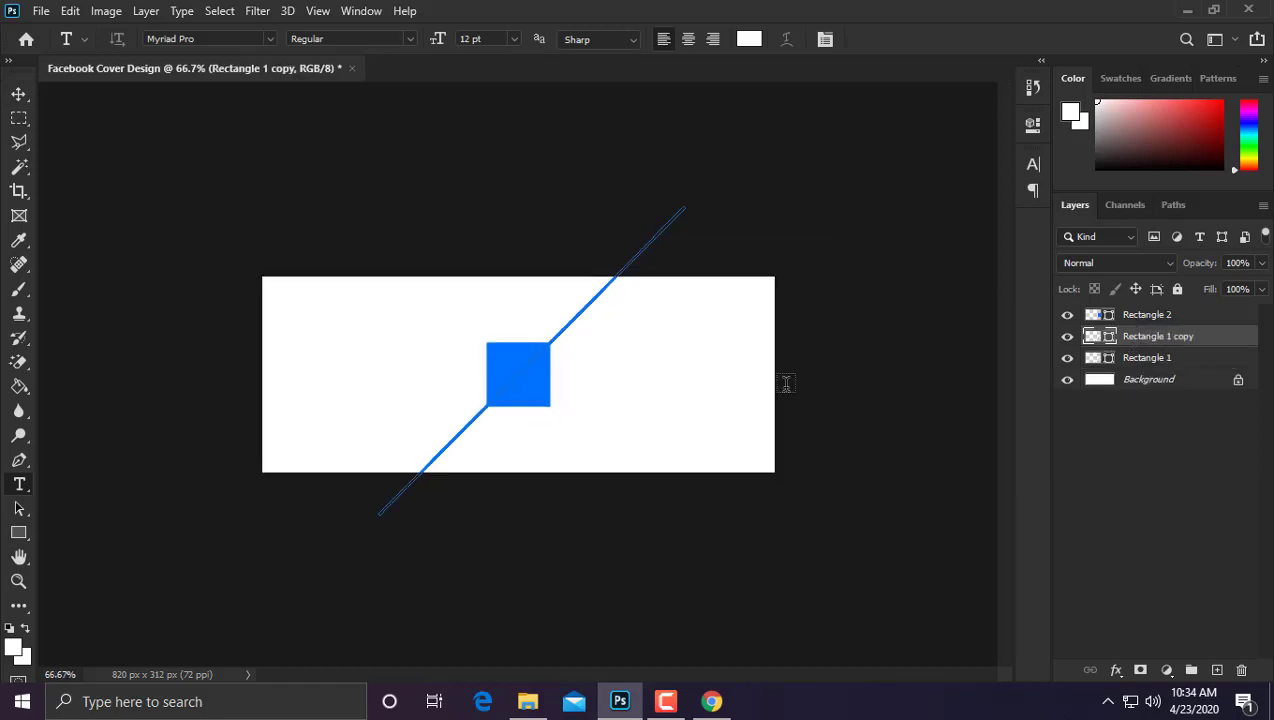
{"action": "left_click", "coordinate": [17, 95]}
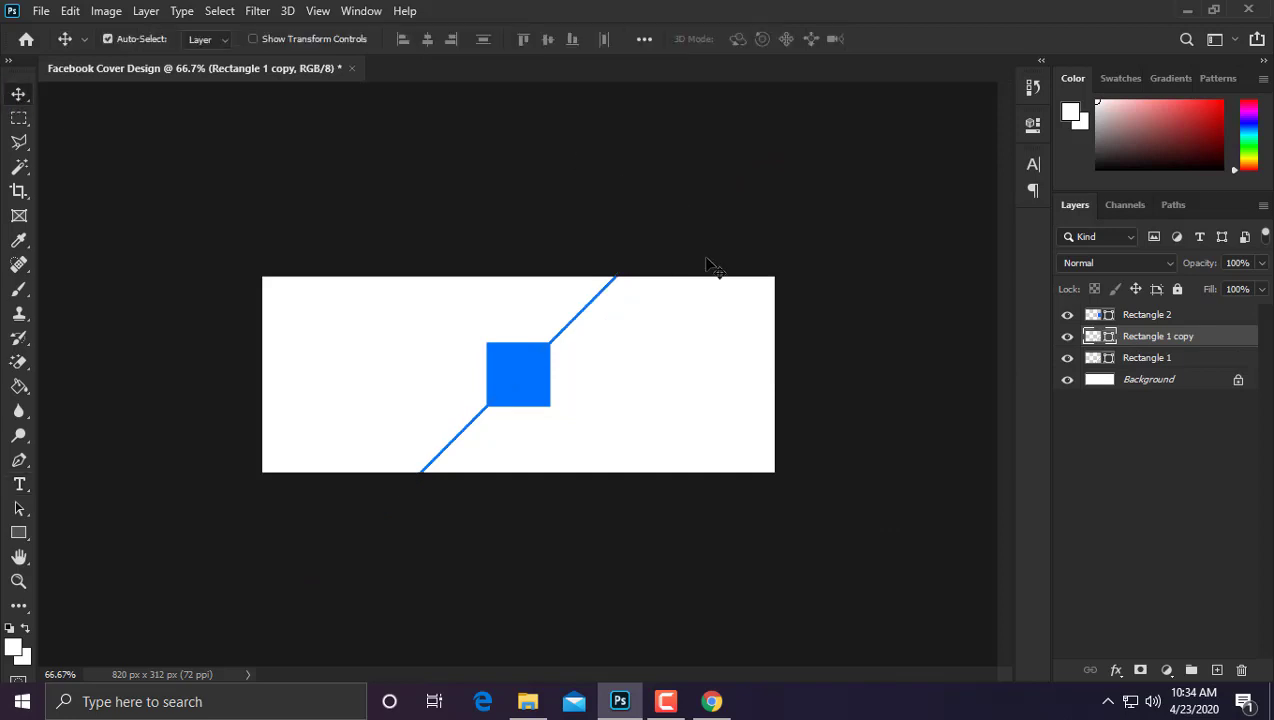
{"action": "key", "text": "ctrl+t"}
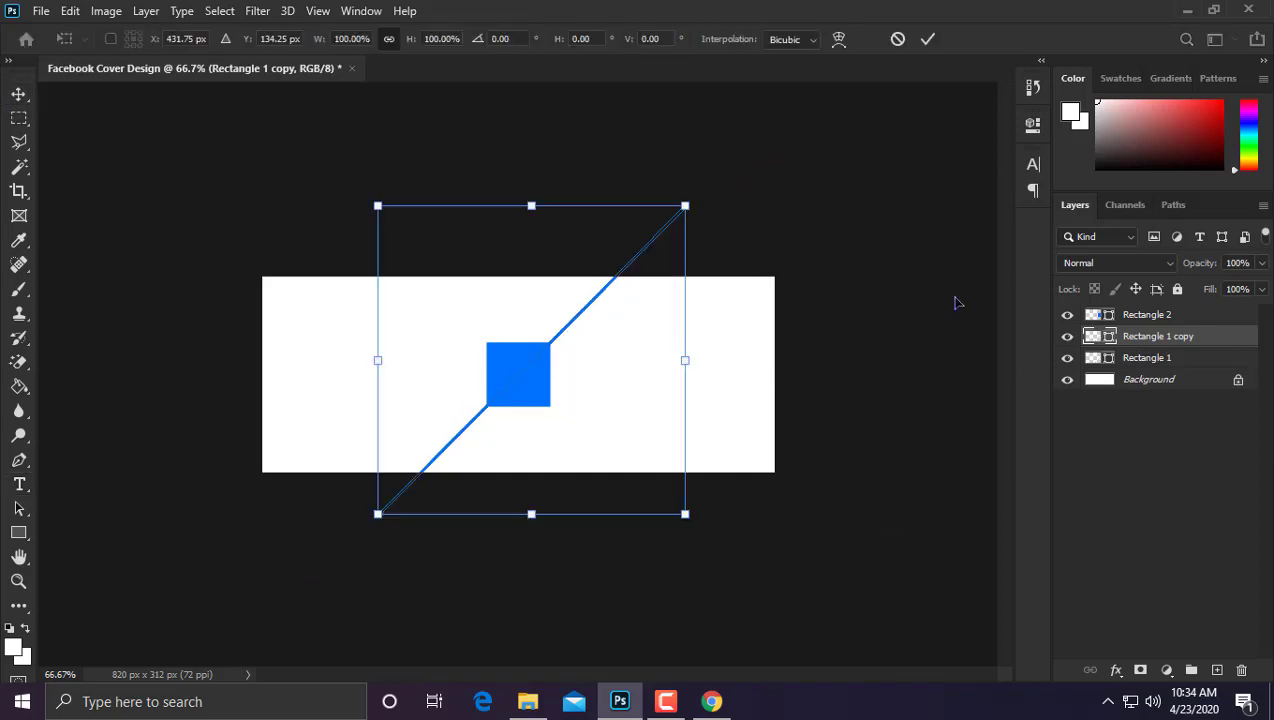
{"action": "key", "text": "Return"}
{"action": "left_click", "coordinate": [1130, 434]}
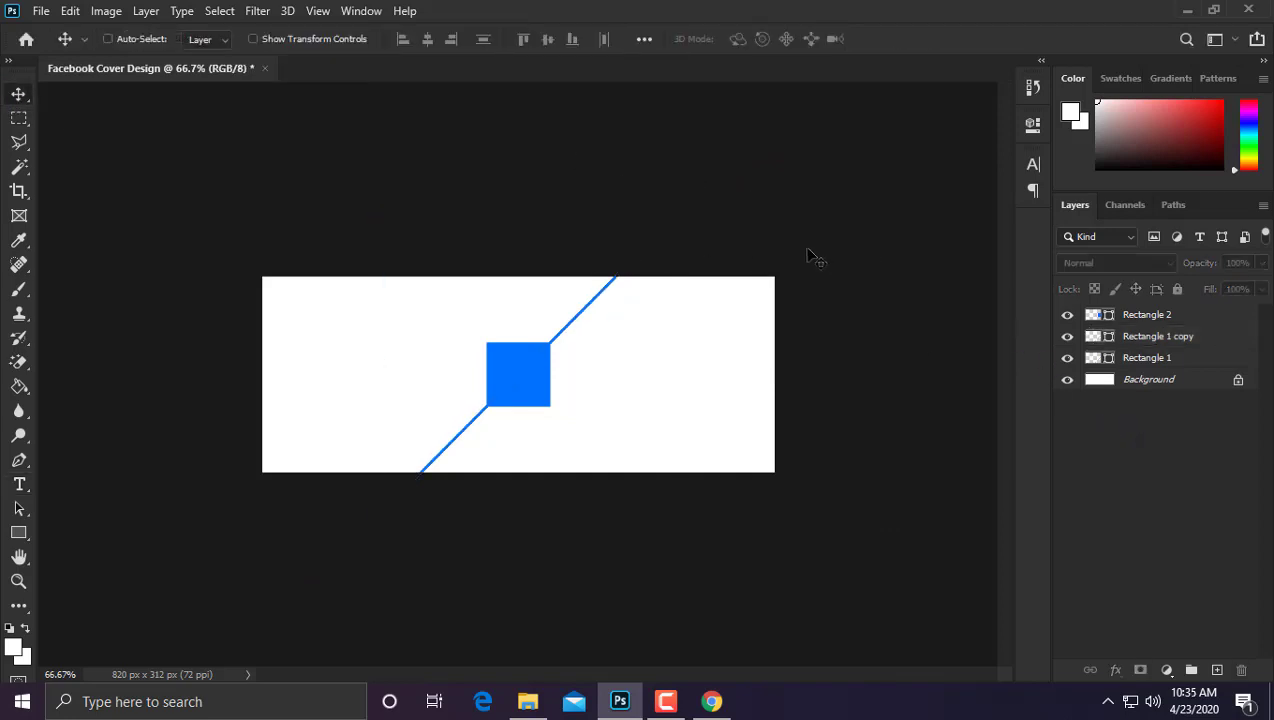
Step: Rotate the duplicated diagonal line by -90° so that it crosses the original line
{"action": "key", "text": "ctrl"}
{"action": "key", "text": "ctrl"}
{"action": "left_click", "coordinate": [595, 298], "text": "ctrl"}
{"action": "key", "text": "ctrl+t"}
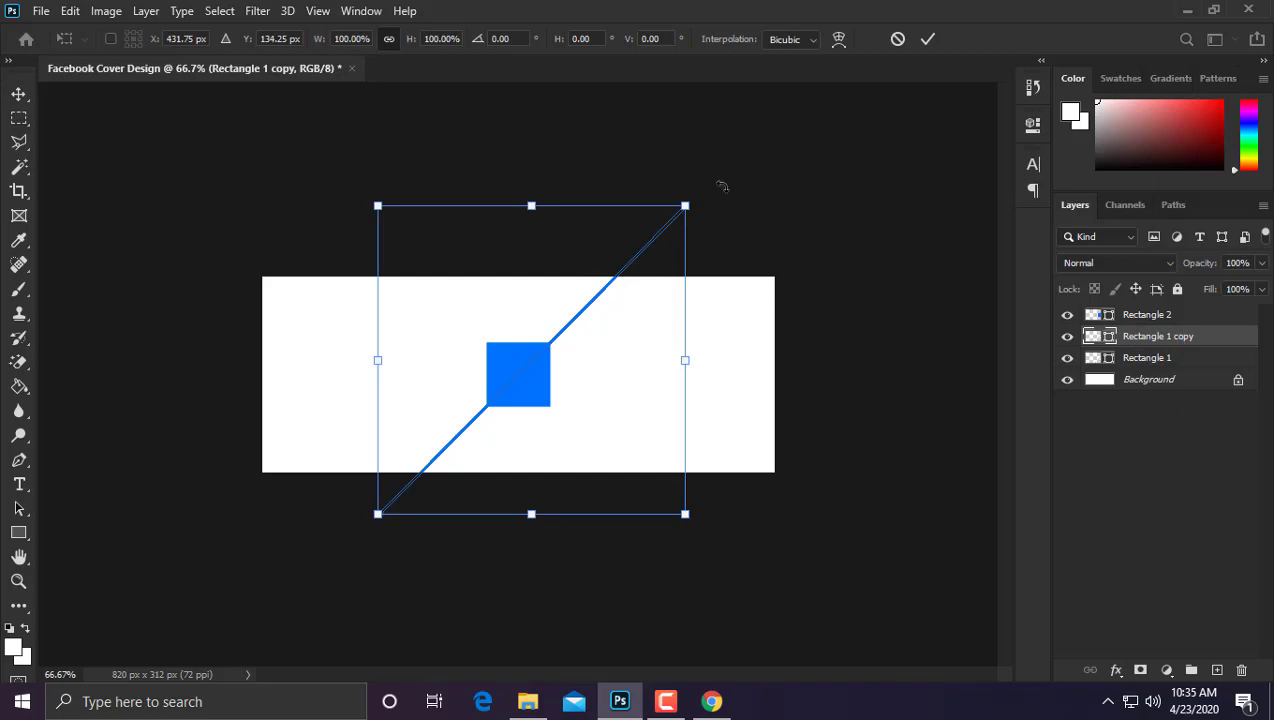
{"action": "left_click_drag", "start_coordinate": [720, 186], "coordinate": [250, 142]}
{"action": "left_click_drag", "start_coordinate": [725, 131], "coordinate": [748, 165]}
Step: Center the rotated line at X 410 px, Y 156 px so that it meets the other two corners of the square
{"action": "scroll", "coordinate": [535, 378], "scroll_direction": "up", "scroll_amount": 2}
{"action": "scroll", "coordinate": [555, 393], "scroll_direction": "up", "scroll_amount": 2}
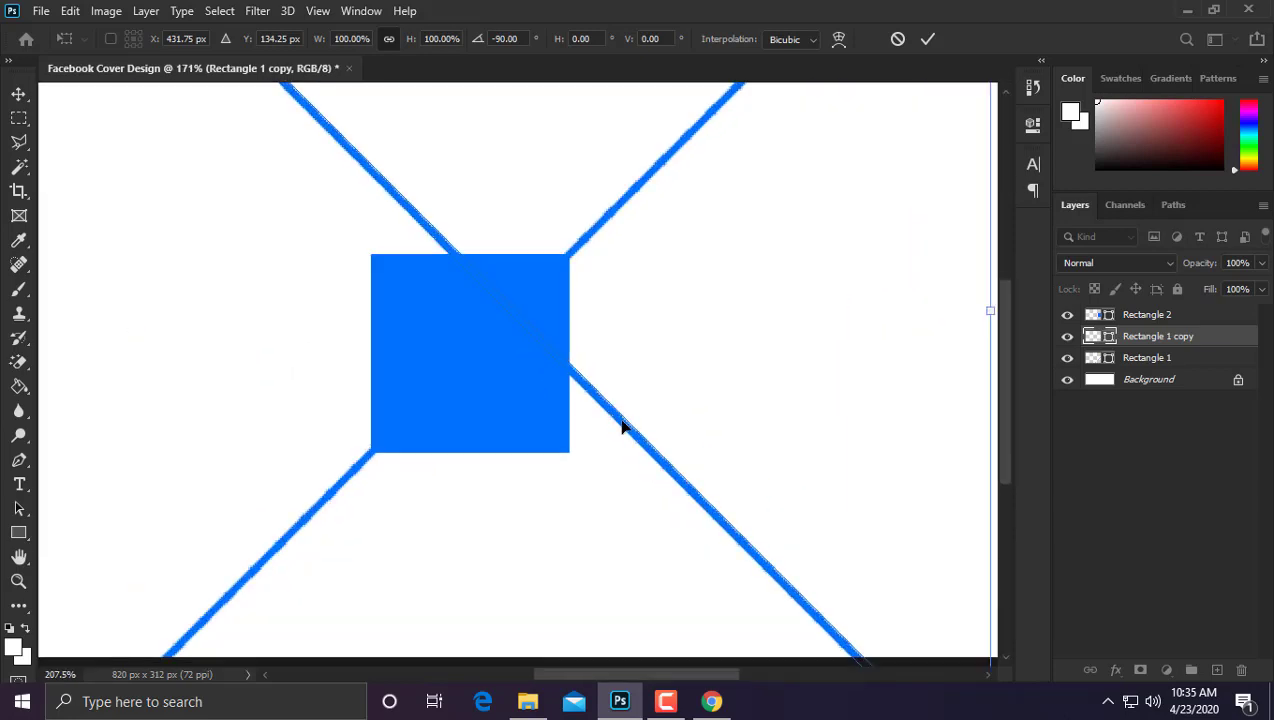
{"action": "left_click_drag", "start_coordinate": [622, 420], "coordinate": [572, 468]}
{"action": "key", "text": "ctrl+1"}
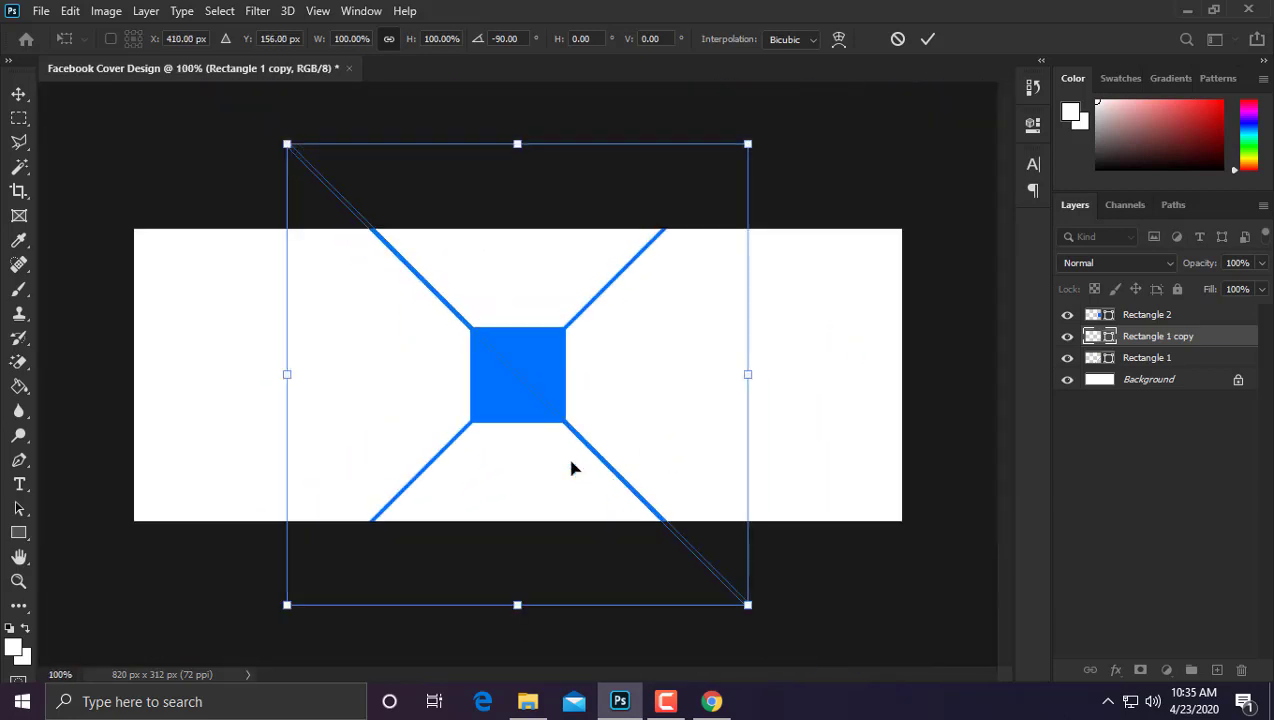
{"action": "key", "text": "Return"}
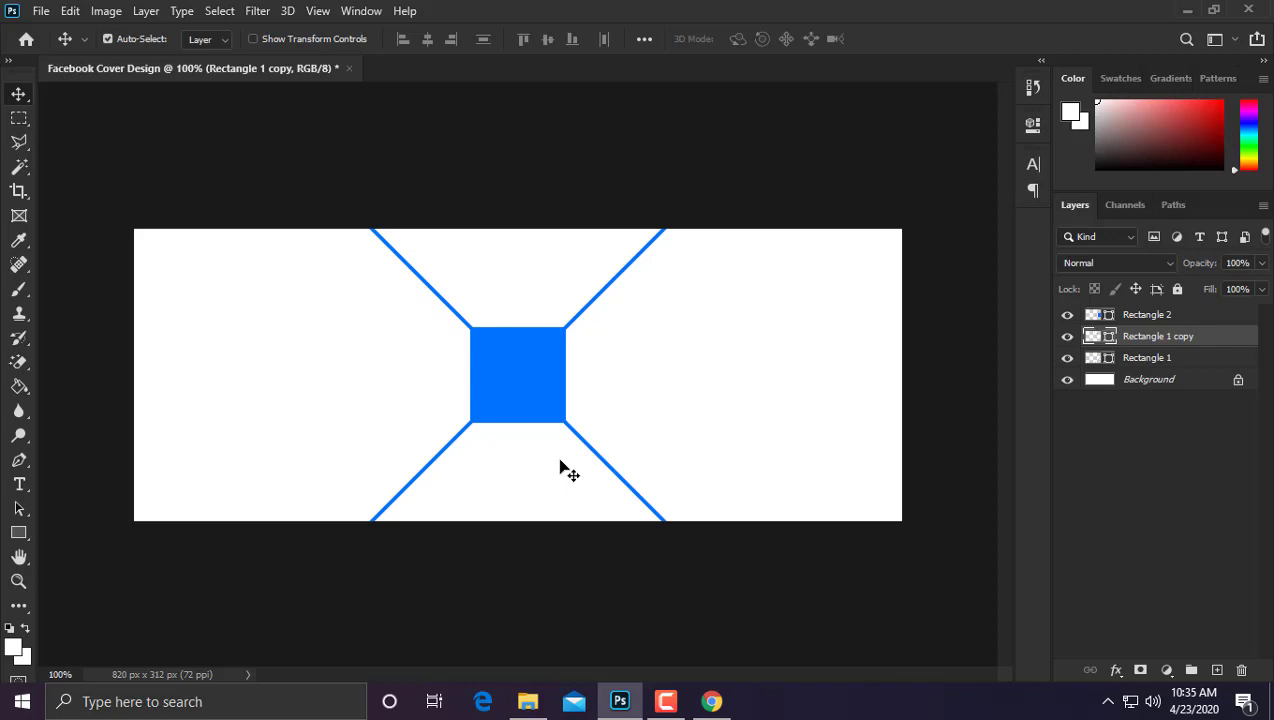
Step: Place two parallel copies of the original diagonal line, one on each side of the blue square, crossing the rotated line
{"action": "scroll", "coordinate": [503, 336], "scroll_direction": "up", "scroll_amount": 2}
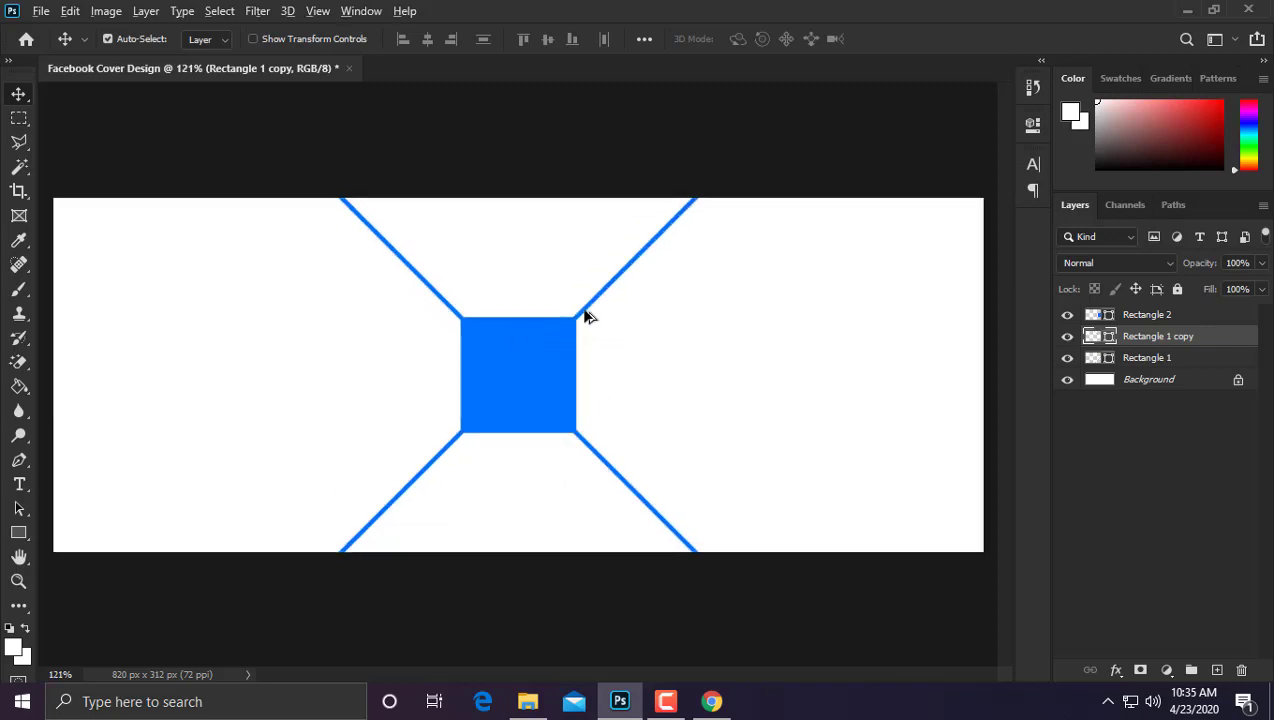
{"action": "left_click_drag", "start_coordinate": [583, 307], "coordinate": [711, 411]}
{"action": "scroll", "coordinate": [734, 390], "scroll_direction": "up", "scroll_amount": 3}
{"action": "key", "text": "ctrl"}
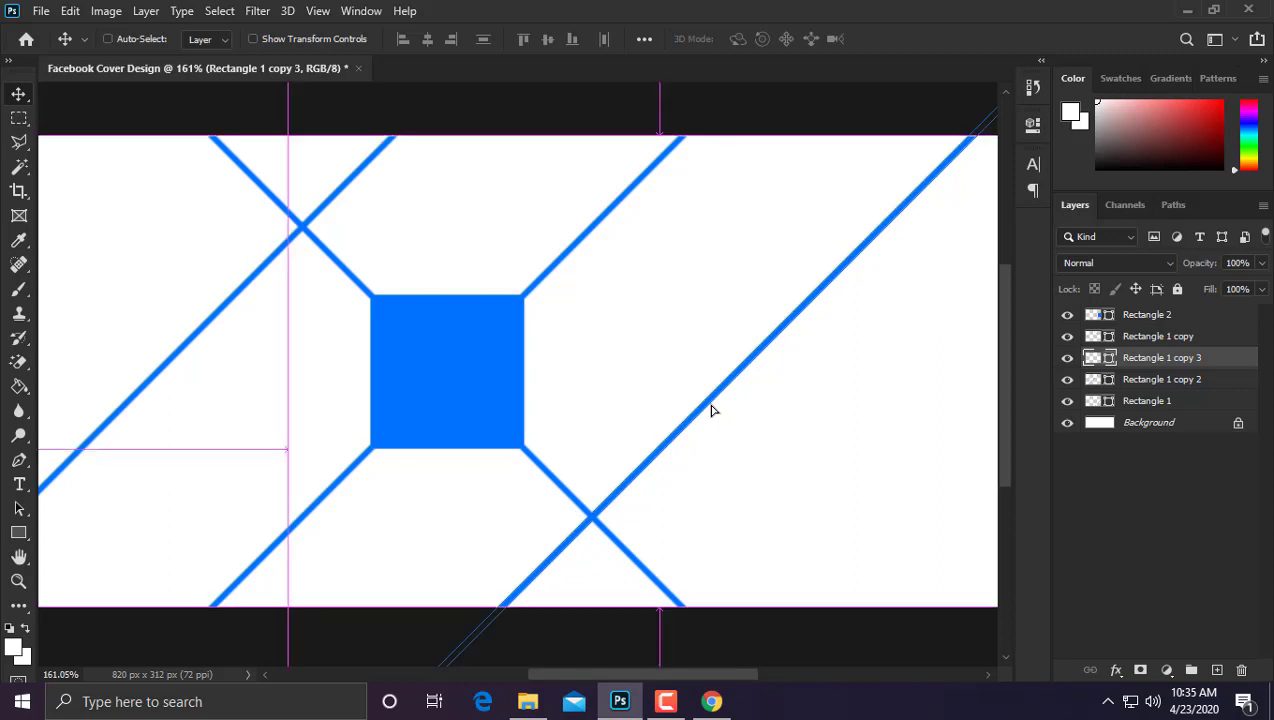
{"action": "key", "text": "ctrl+minus"}
{"action": "key", "text": "ctrl+minus"}
{"action": "key", "text": "ctrl+plus"}
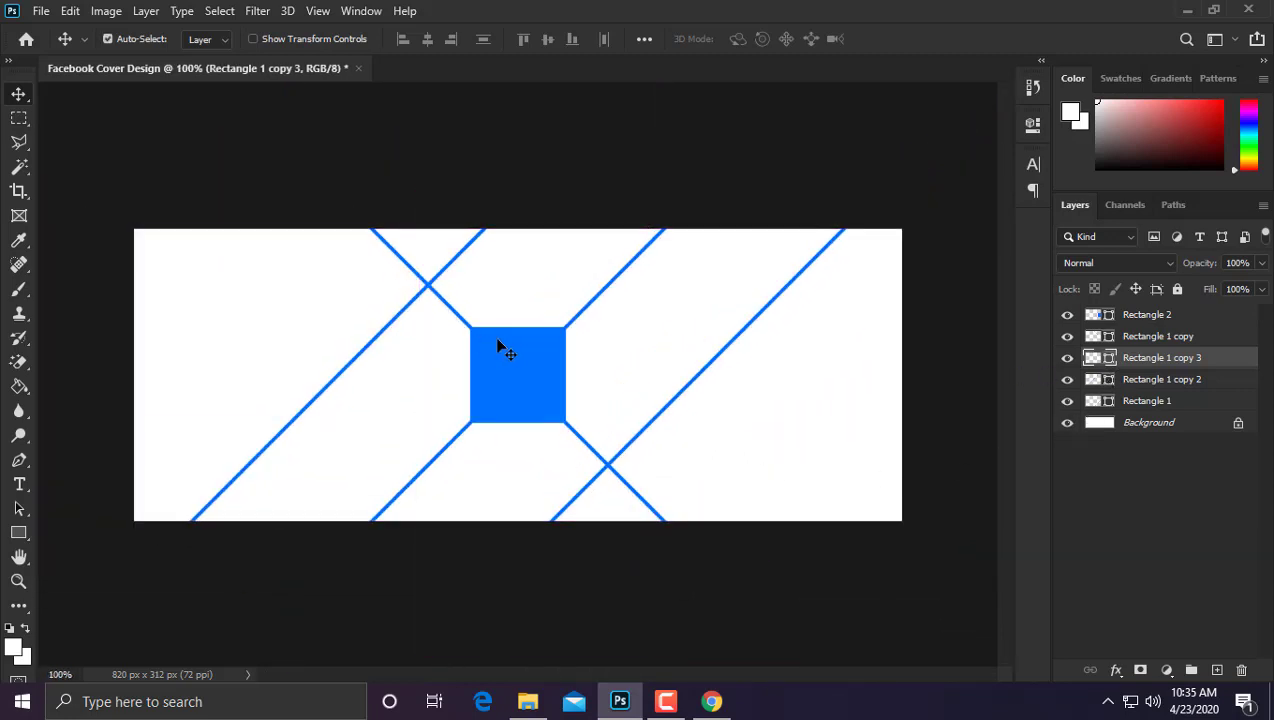
Step: Rasterize the layer of the rotated line that crosses the parallel diagonals
{"action": "left_click", "coordinate": [467, 328]}
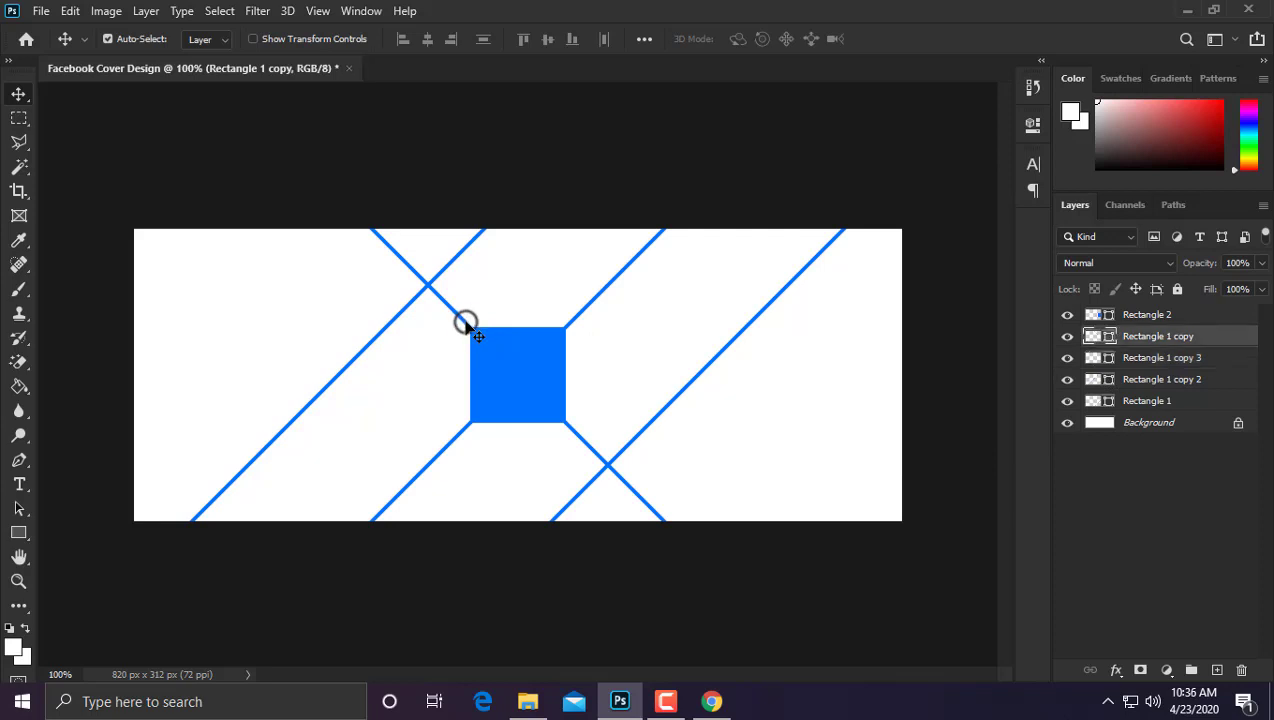
{"action": "right_click", "coordinate": [1155, 342]}
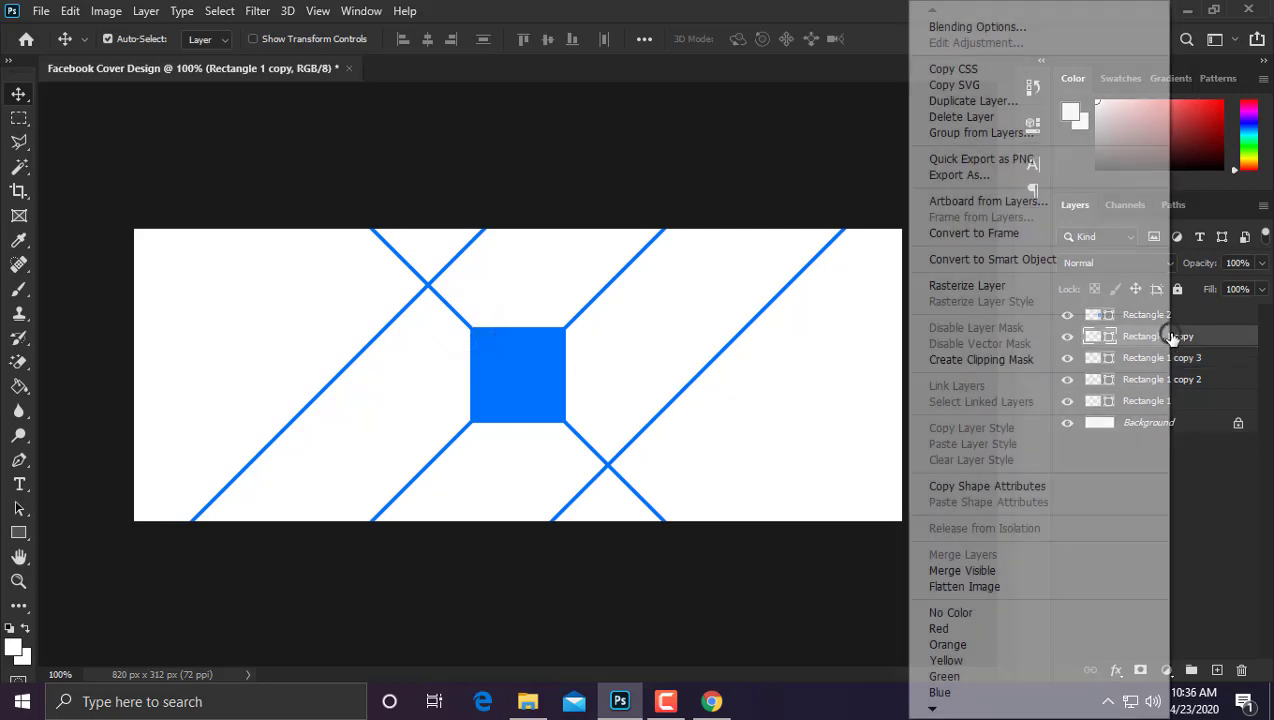
{"action": "left_click", "coordinate": [965, 284]}
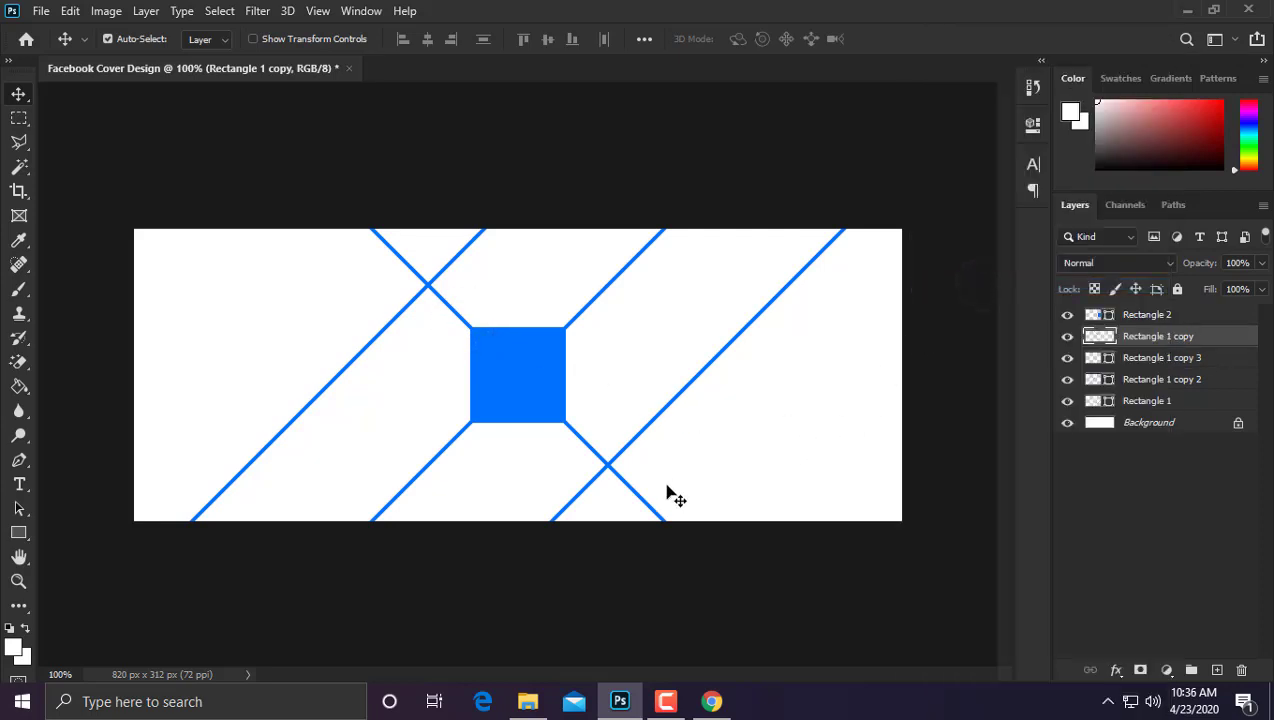
Step: Outline the lower-right end of the crossing line beyond the parallel diagonal with the Polygonal Lasso and delete it
{"action": "scroll", "coordinate": [660, 500], "scroll_direction": "up", "scroll_amount": 5}
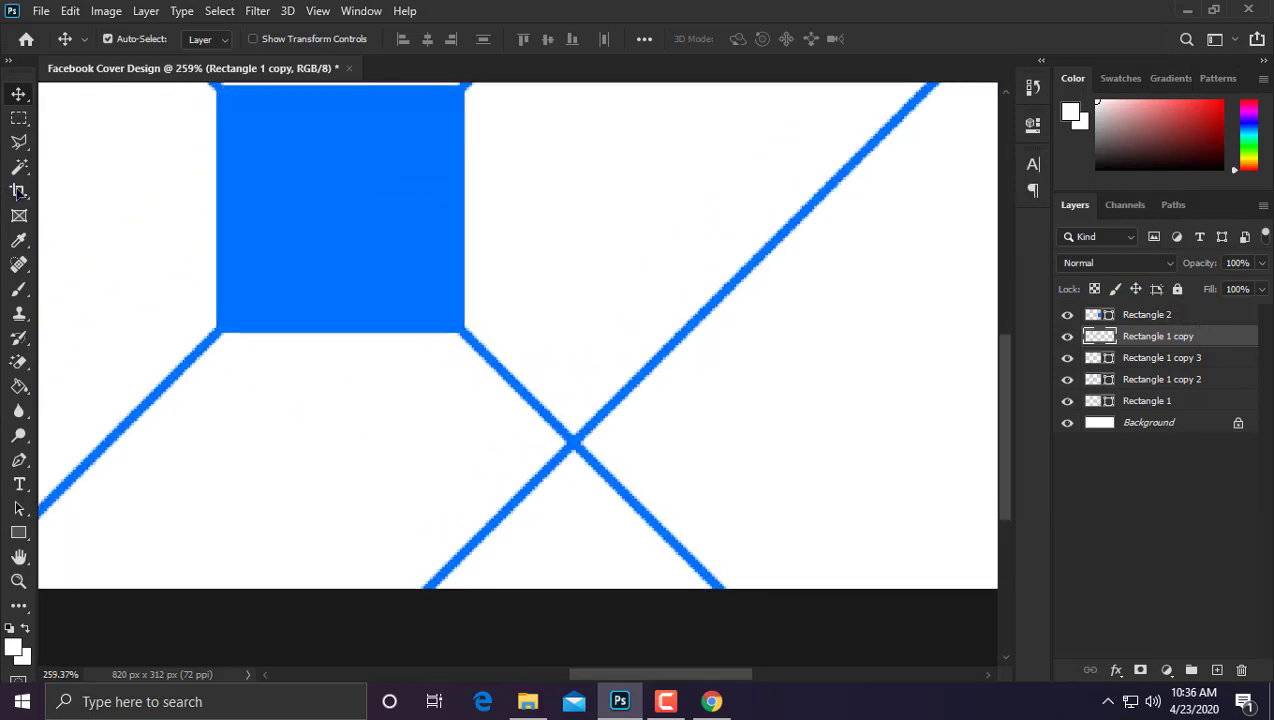
{"action": "left_click", "coordinate": [18, 145]}
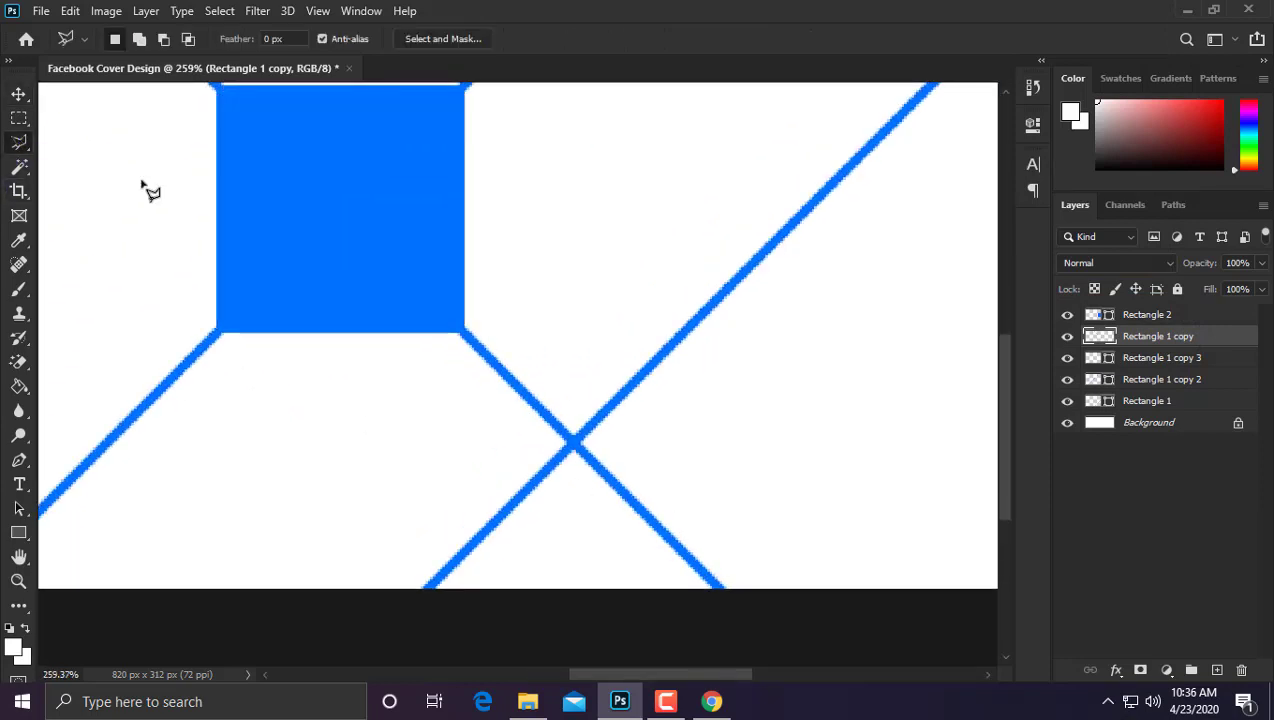
{"action": "left_click", "coordinate": [564, 452]}
{"action": "left_click", "coordinate": [594, 426]}
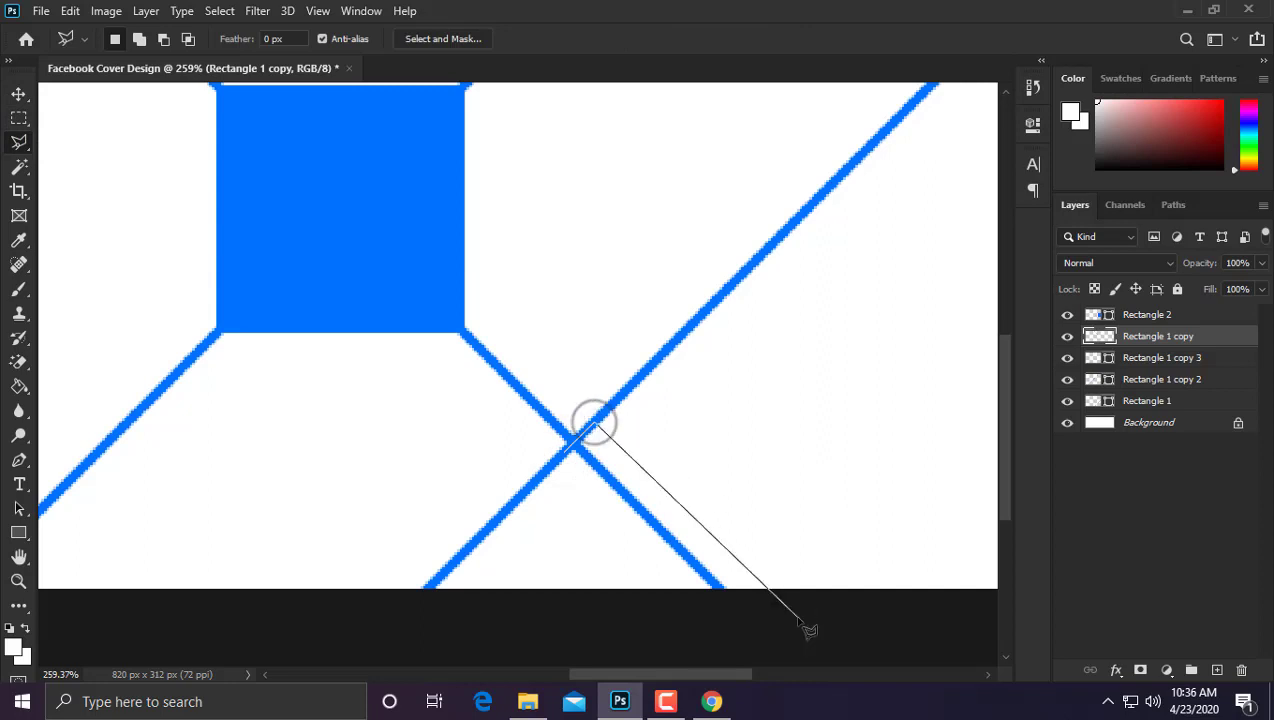
{"action": "left_click", "coordinate": [797, 617]}
{"action": "left_click", "coordinate": [662, 626]}
{"action": "left_click", "coordinate": [564, 451]}
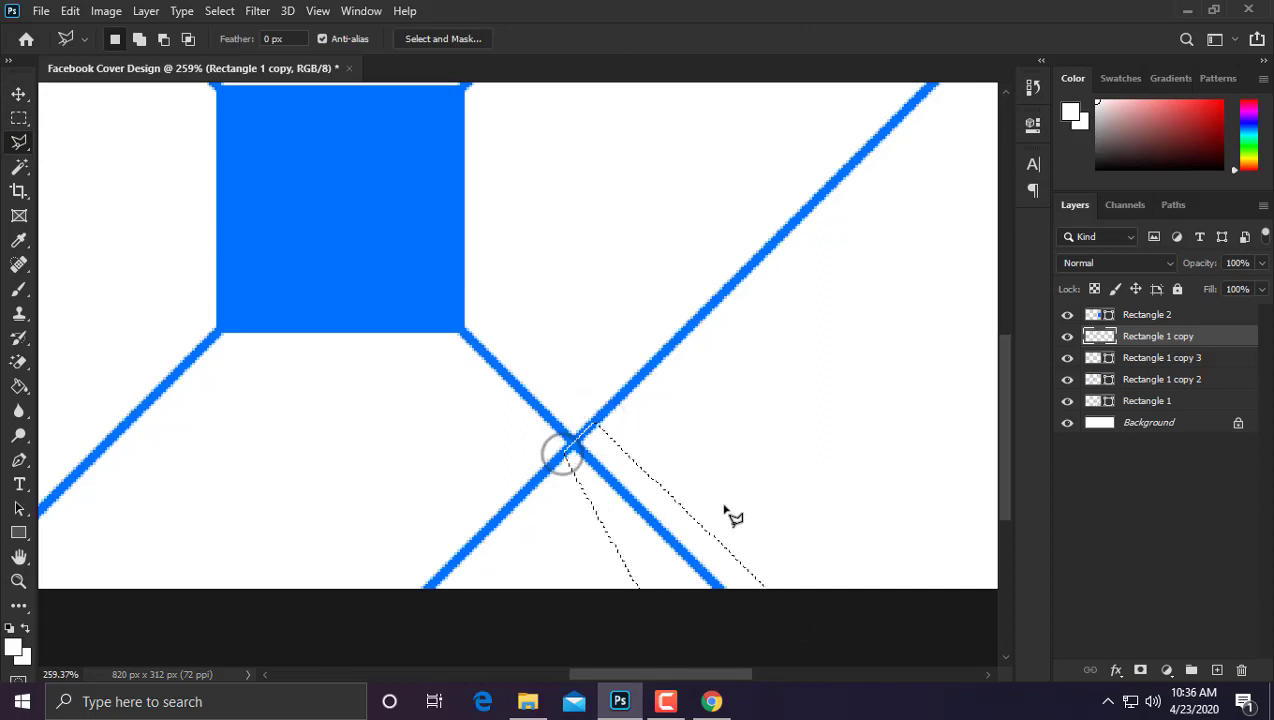
{"action": "key", "text": "Delete"}
Step: Delete the upper-left end of the crossing line beyond the other parallel diagonal using a polygonal selection, and deselect
{"action": "key", "text": "space"}
{"action": "mouse_move", "coordinate": [367, 262]}
{"action": "left_mouse_down"}
{"action": "mouse_move", "coordinate": [698, 620]}
{"action": "mouse_move", "coordinate": [787, 675]}
{"action": "left_mouse_up"}
{"action": "left_click", "coordinate": [514, 406]}
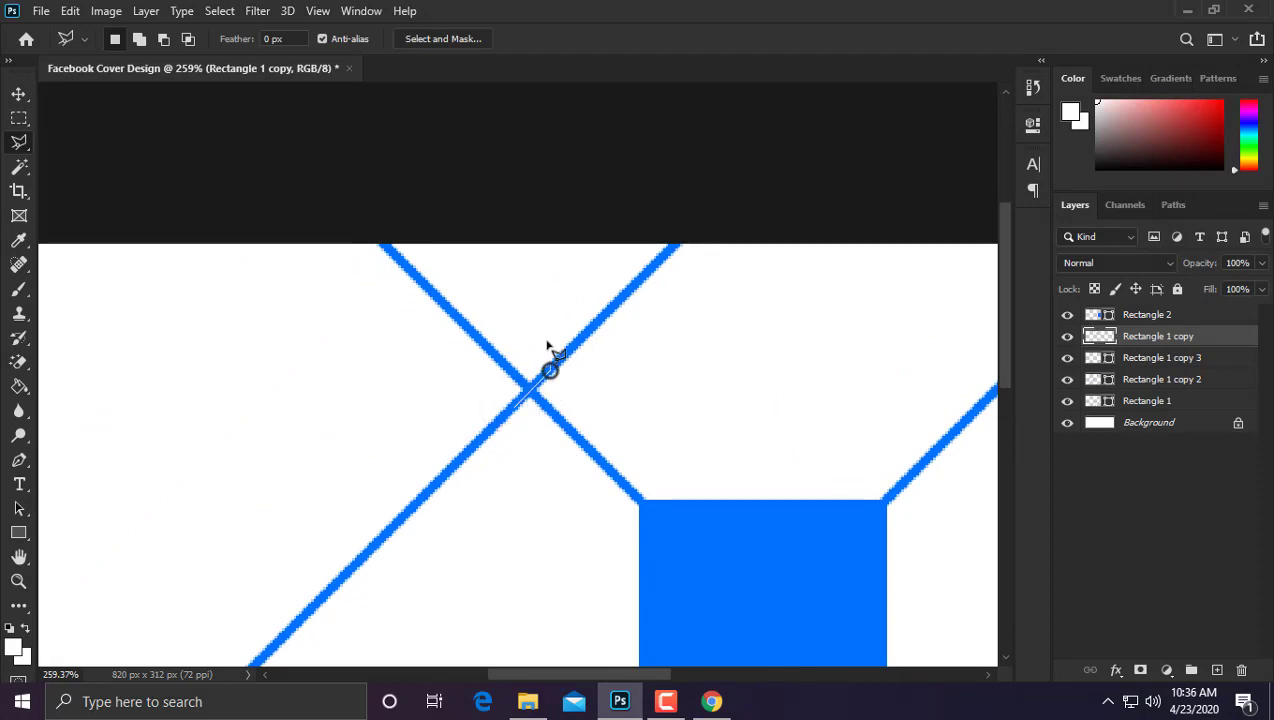
{"action": "left_click", "coordinate": [367, 188]}
{"action": "left_click", "coordinate": [292, 265]}
{"action": "left_click", "coordinate": [513, 407]}
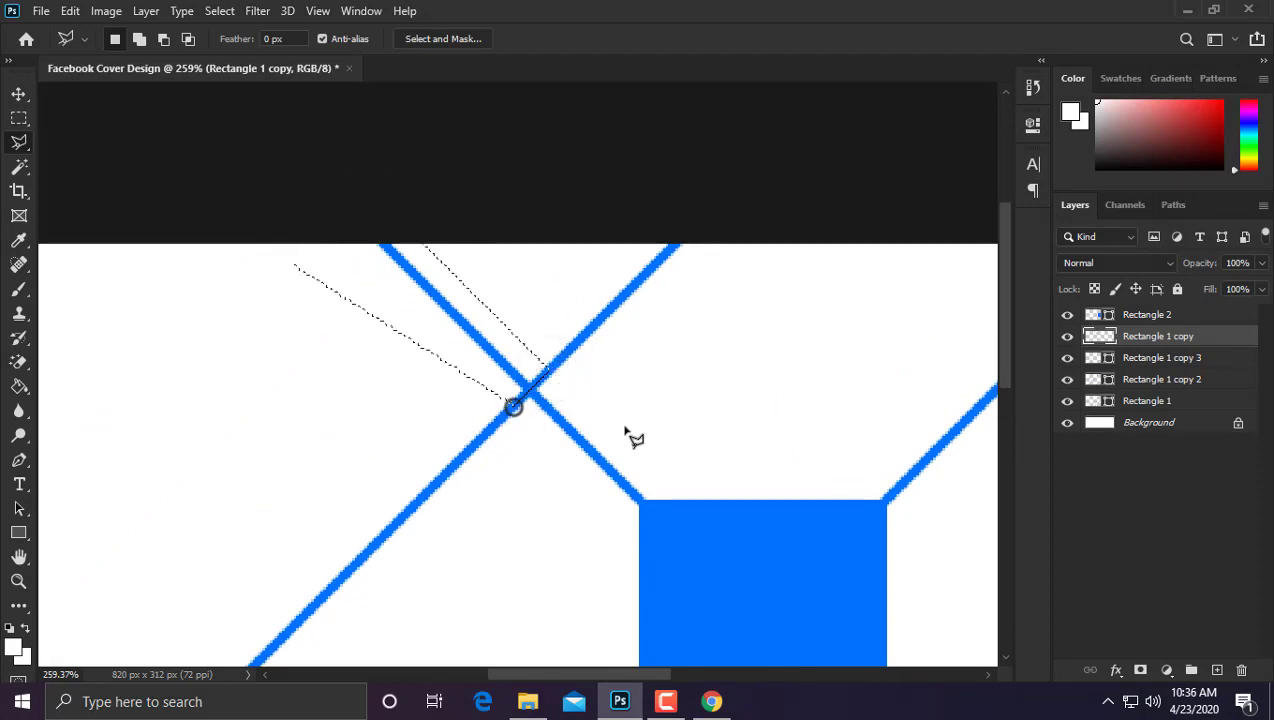
{"action": "key", "text": "Delete"}
{"action": "key", "text": "ctrl+d"}
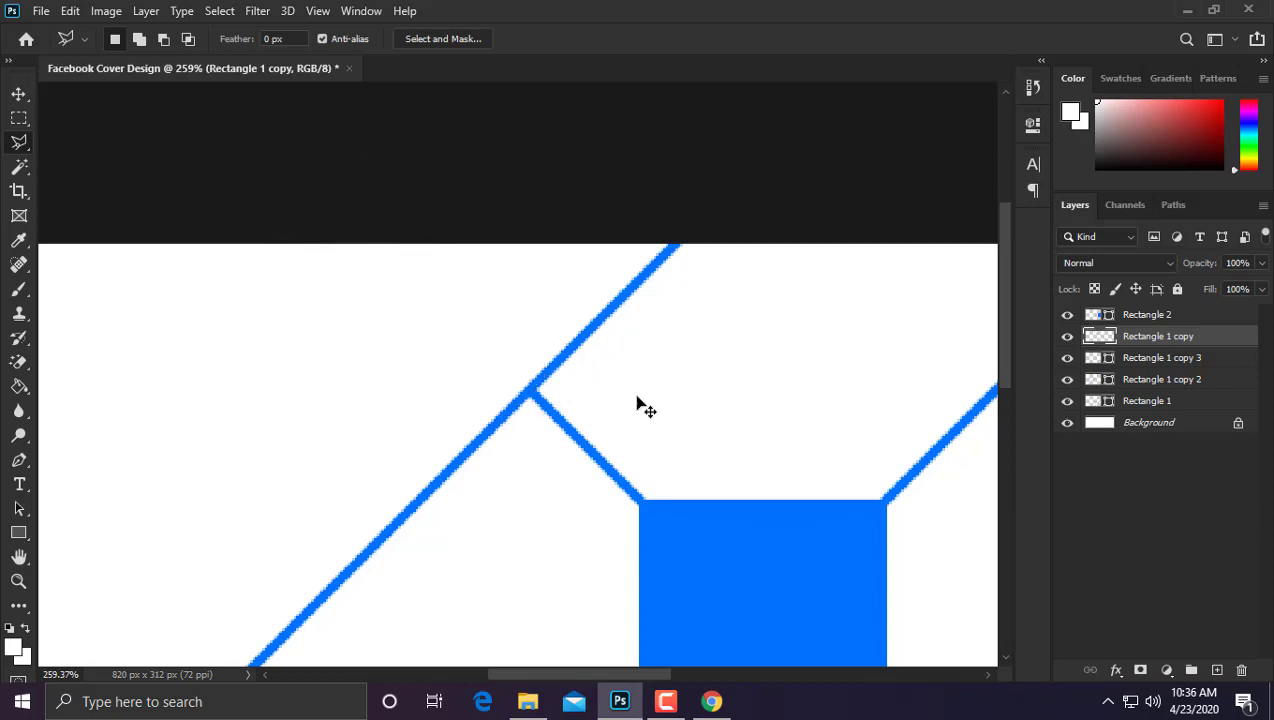
{"action": "key", "text": "ctrl+minus"}
{"action": "key", "text": "ctrl+minus"}
{"action": "key", "text": "ctrl+minus"}
{"action": "key", "text": "ctrl+plus"}
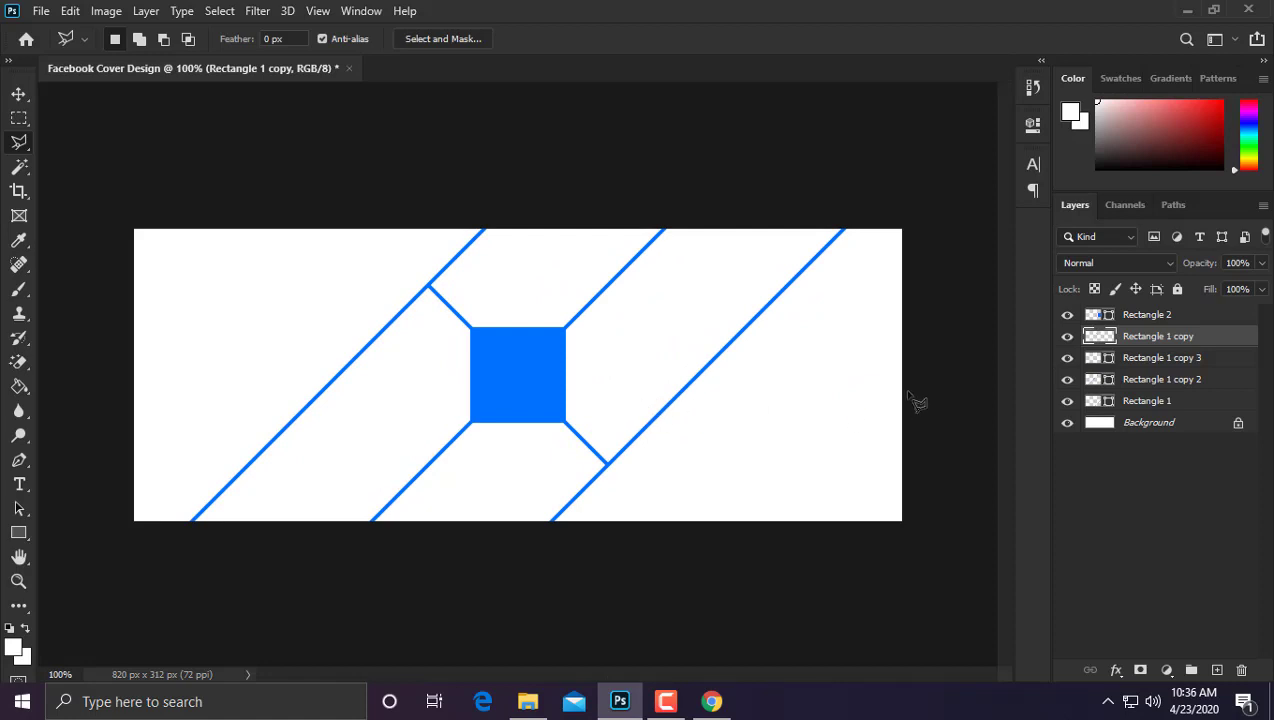
Step: Rasterize all five rectangle layers together, from Rectangle 2 down to Rectangle 1
{"action": "left_click", "coordinate": [1150, 316]}
{"action": "left_click", "coordinate": [1152, 401], "text": "shift"}
{"action": "right_click", "coordinate": [1136, 396]}
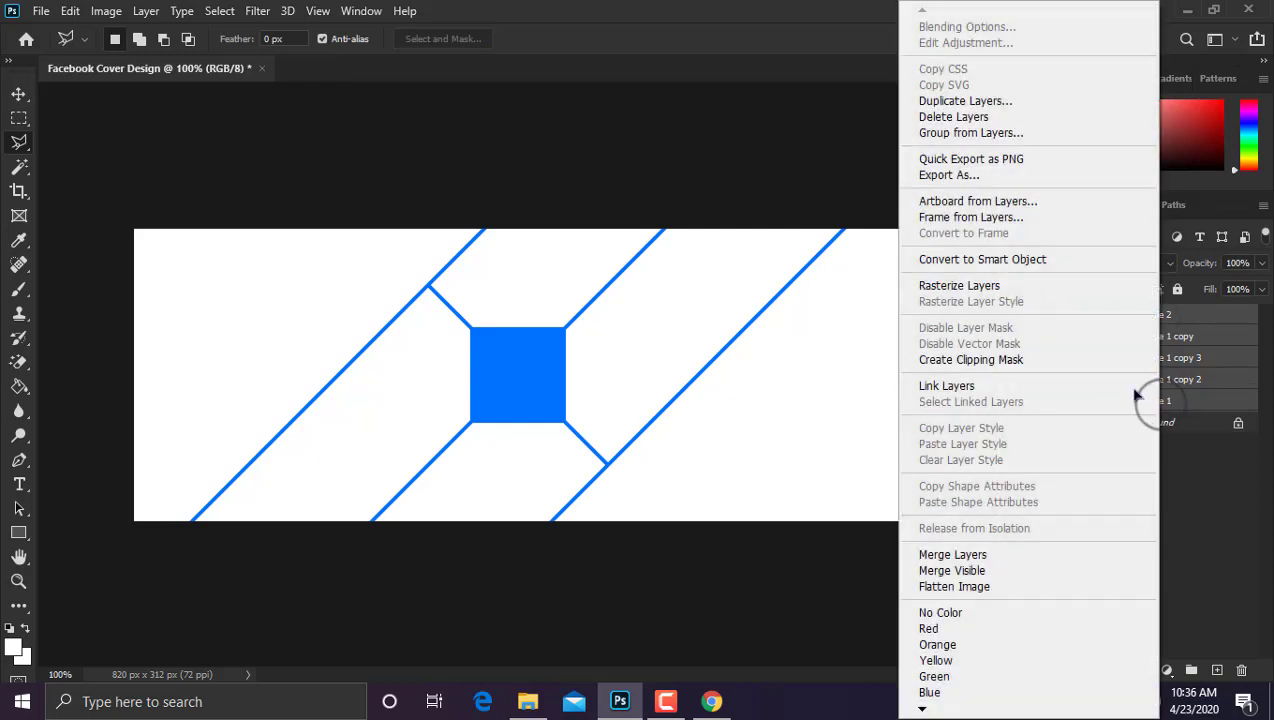
{"action": "left_click", "coordinate": [959, 285]}
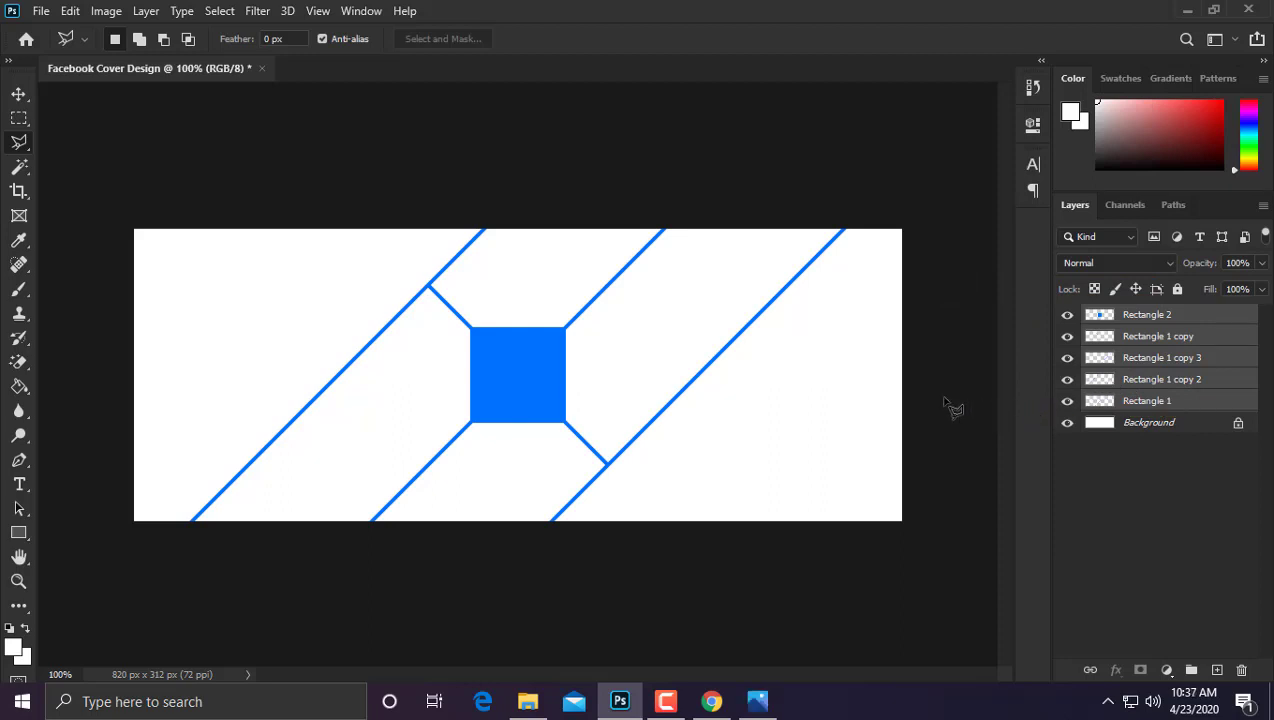
Step: Merge the five rectangle layers above the background into a single layer
{"action": "left_click", "coordinate": [18, 94]}
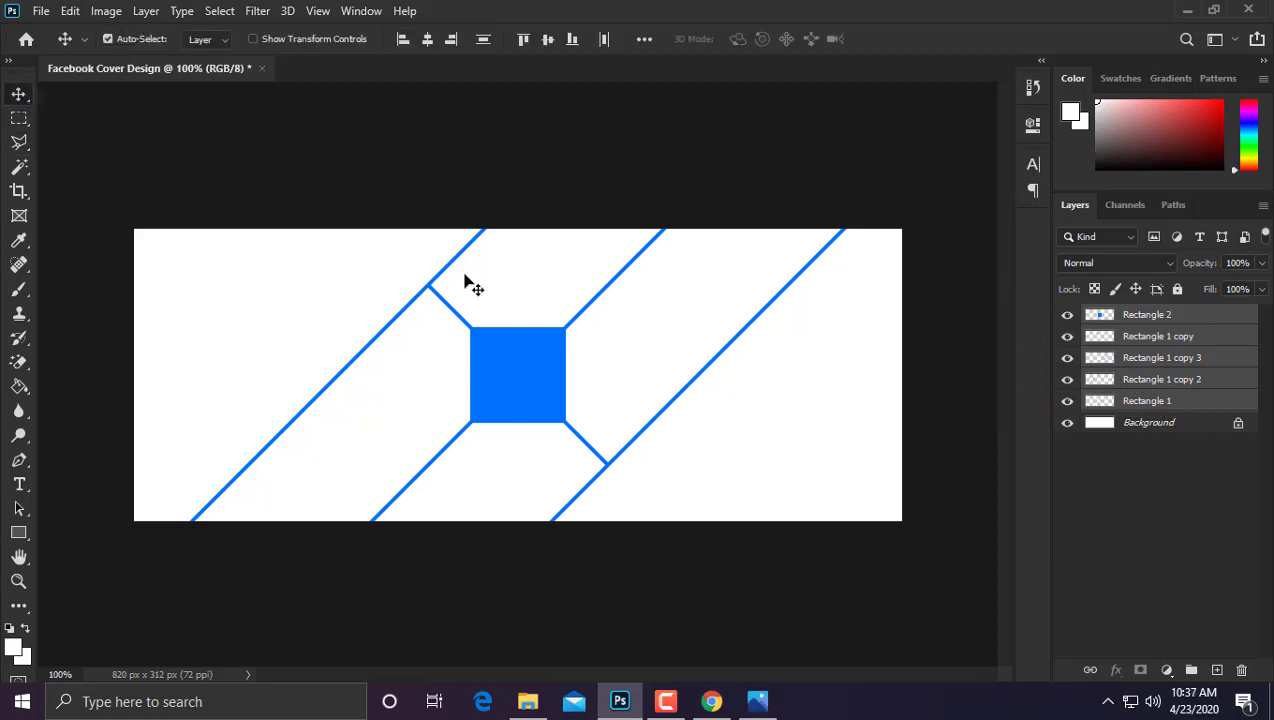
{"action": "left_click", "coordinate": [1181, 501]}
{"action": "left_click", "coordinate": [1175, 405]}
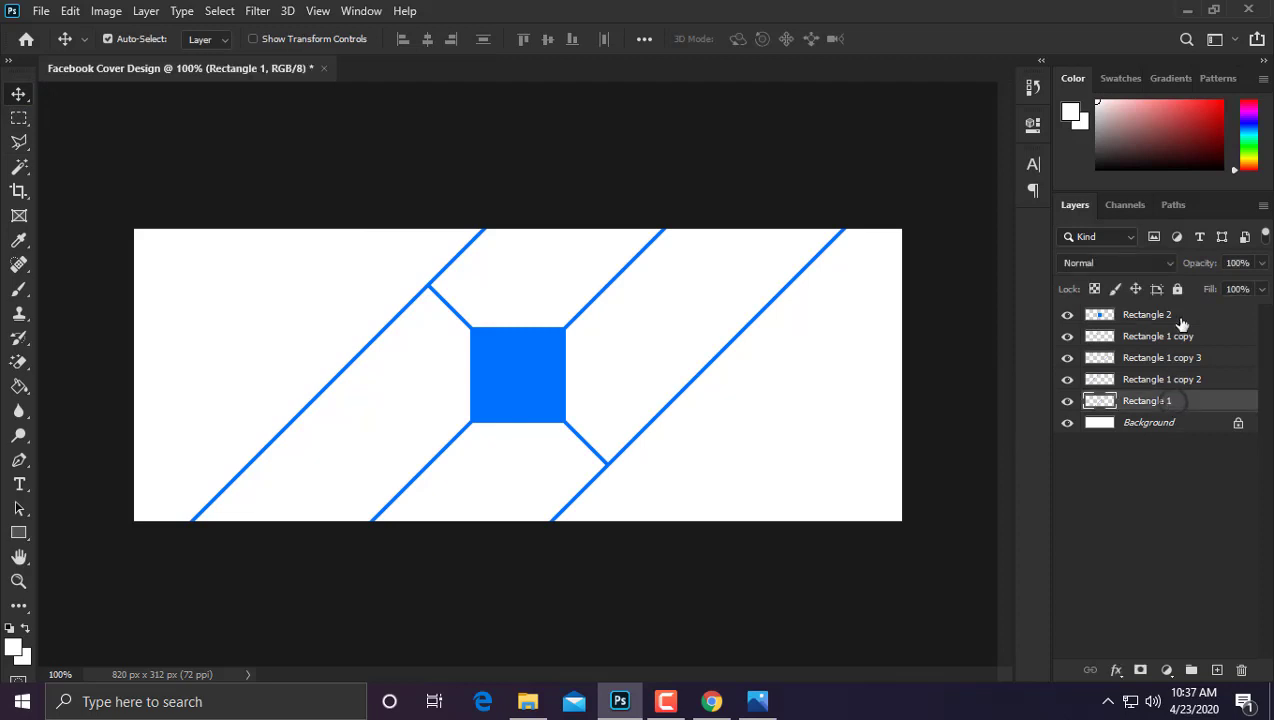
{"action": "left_click", "coordinate": [1168, 316], "text": "shift"}
{"action": "right_click", "coordinate": [1170, 318]}
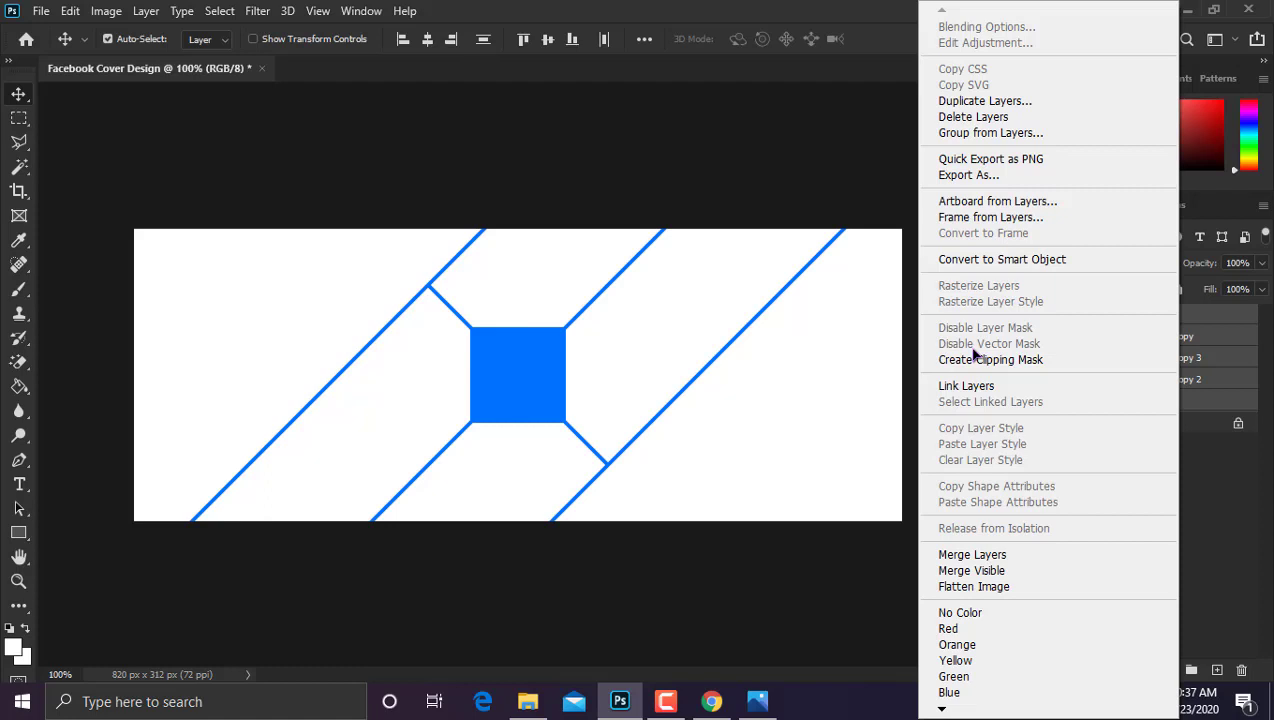
{"action": "left_click", "coordinate": [994, 556]}
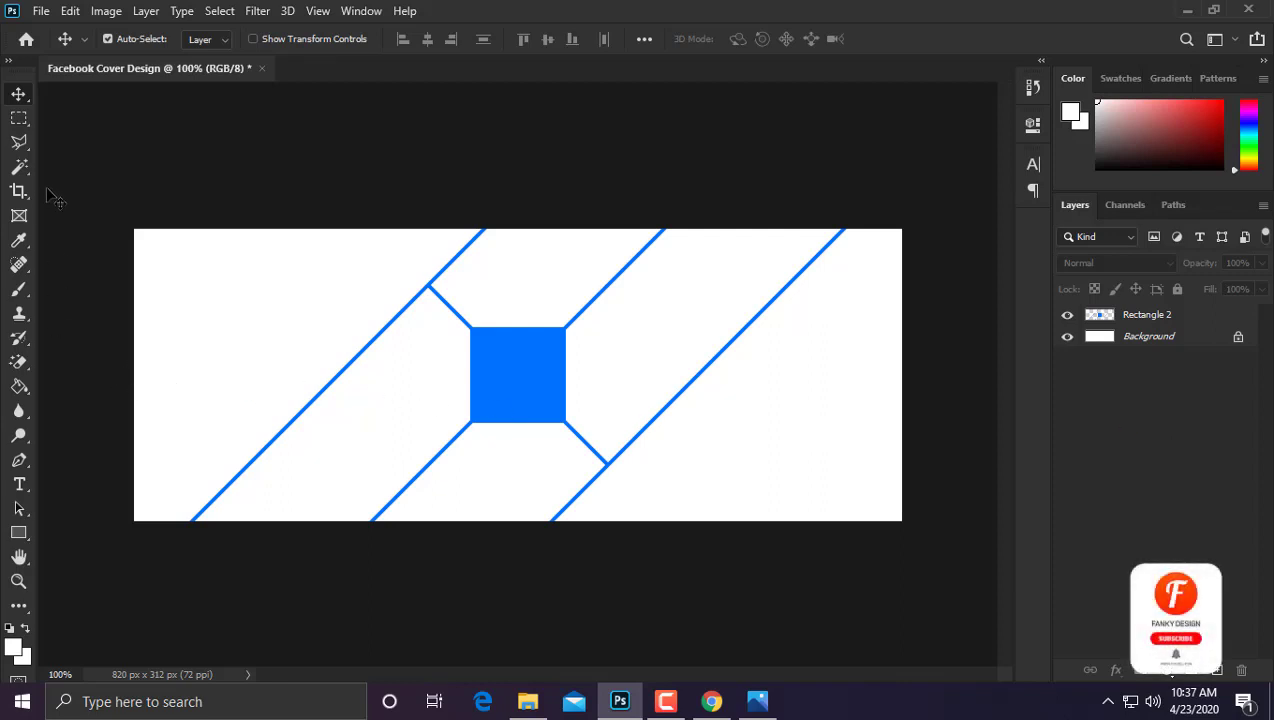
Step: Select the canvas area left of the first diagonal with the Magic Wand, add a Solid Color fill of #ff0202, and reselect the Rectangle 2 layer
{"action": "left_click", "coordinate": [19, 166]}
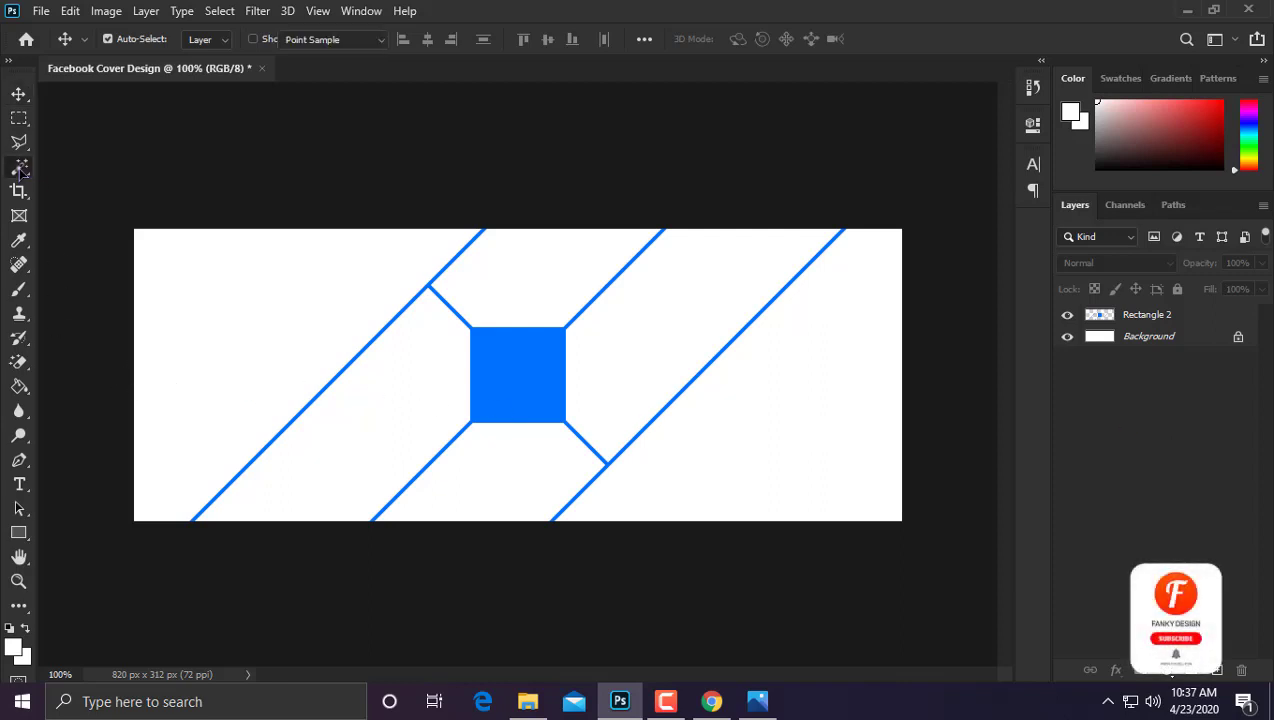
{"action": "left_click", "coordinate": [1118, 318]}
{"action": "left_click", "coordinate": [173, 345]}
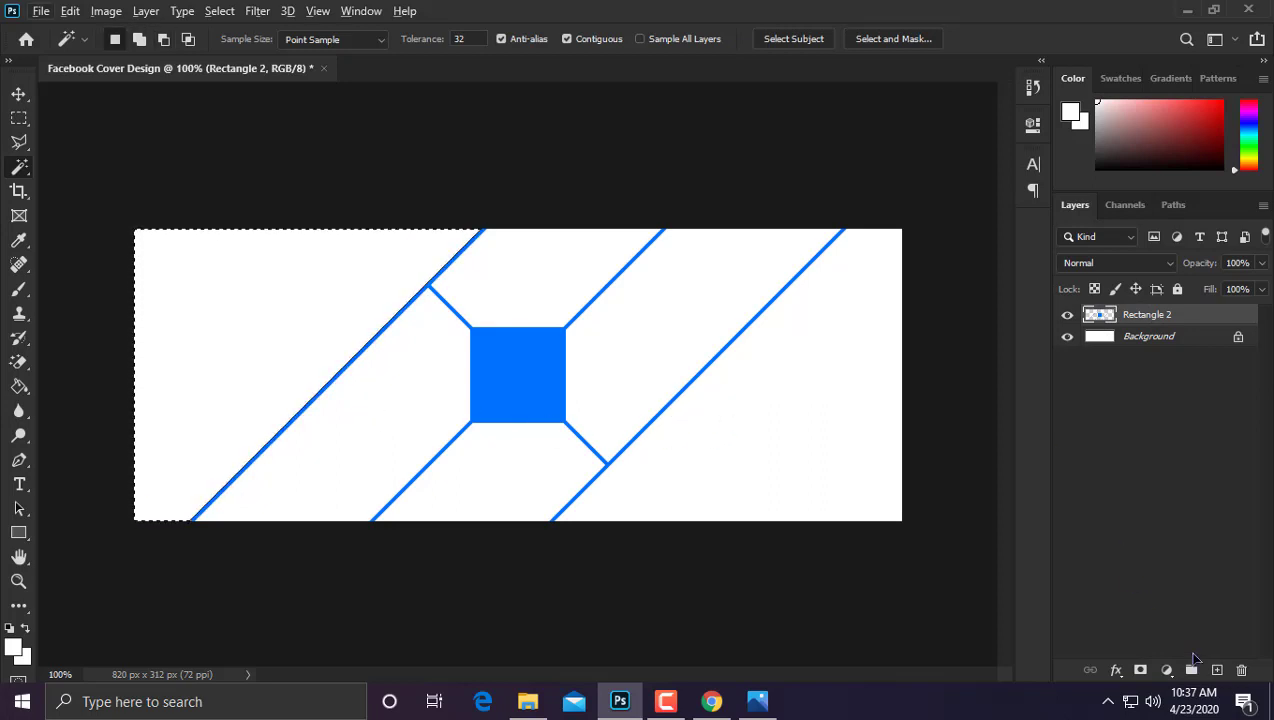
{"action": "left_click", "coordinate": [1166, 670]}
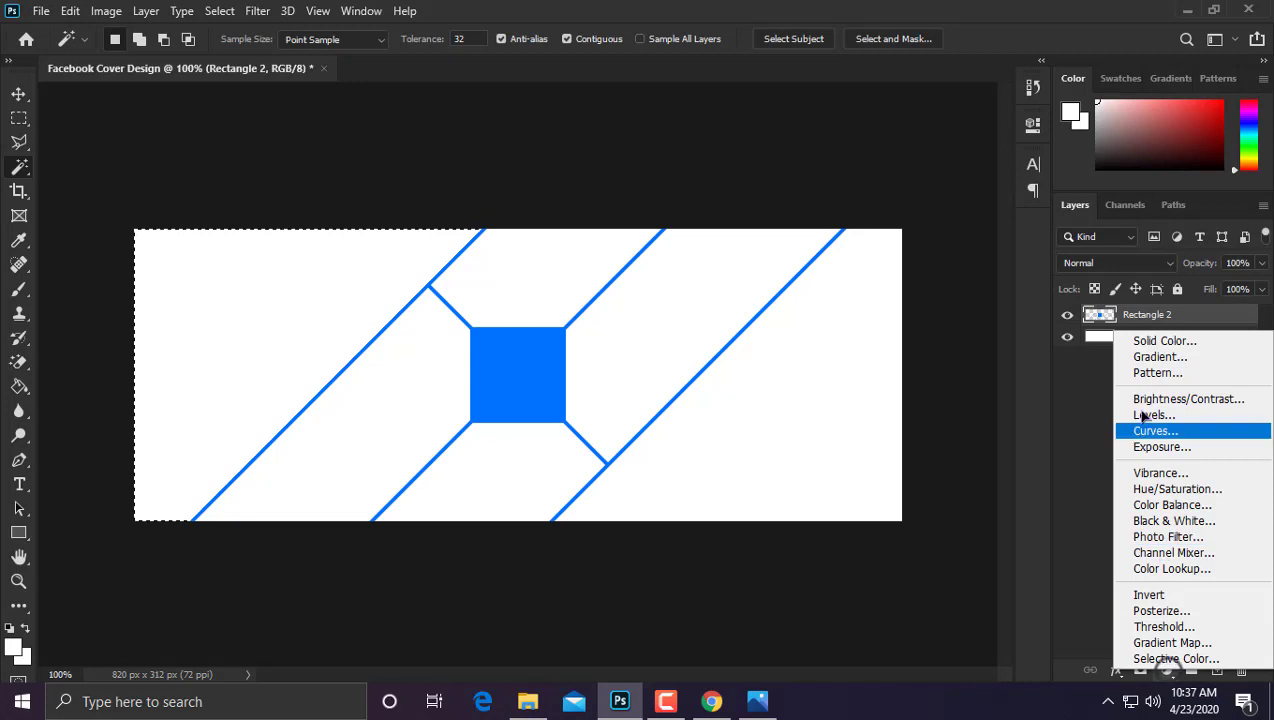
{"action": "left_click", "coordinate": [1160, 342]}
{"action": "left_click_drag", "start_coordinate": [446, 238], "coordinate": [558, 80]}
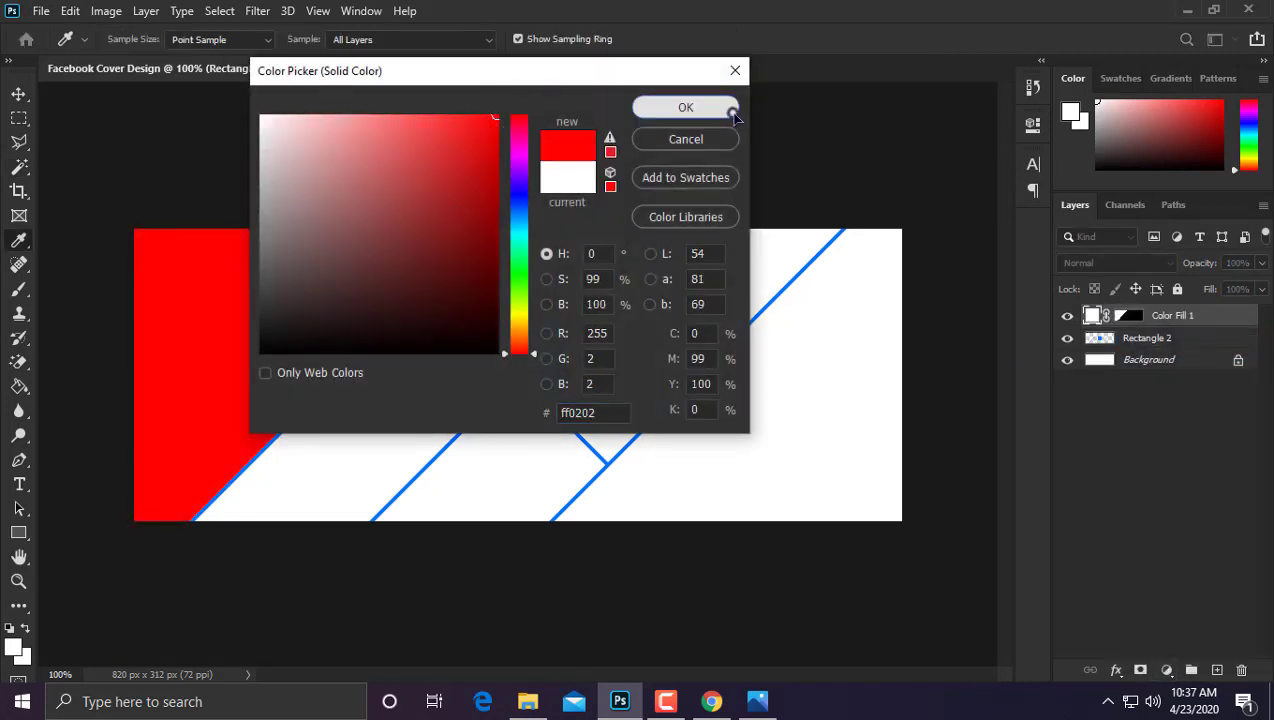
{"action": "left_click", "coordinate": [728, 118]}
{"action": "left_click", "coordinate": [1098, 337]}
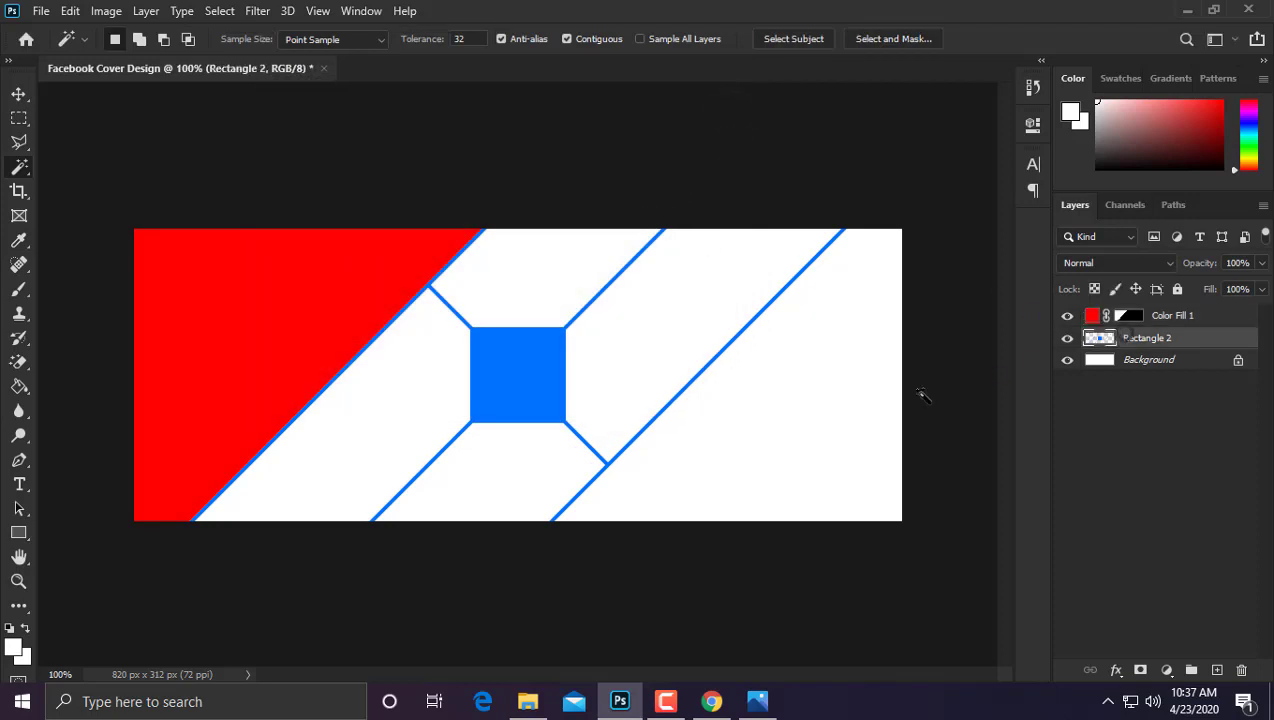
Step: Select the white region left of the blue square with the Magic Wand and add a magenta Solid Color fill
{"action": "left_click", "coordinate": [409, 413]}
{"action": "left_click", "coordinate": [1166, 670]}
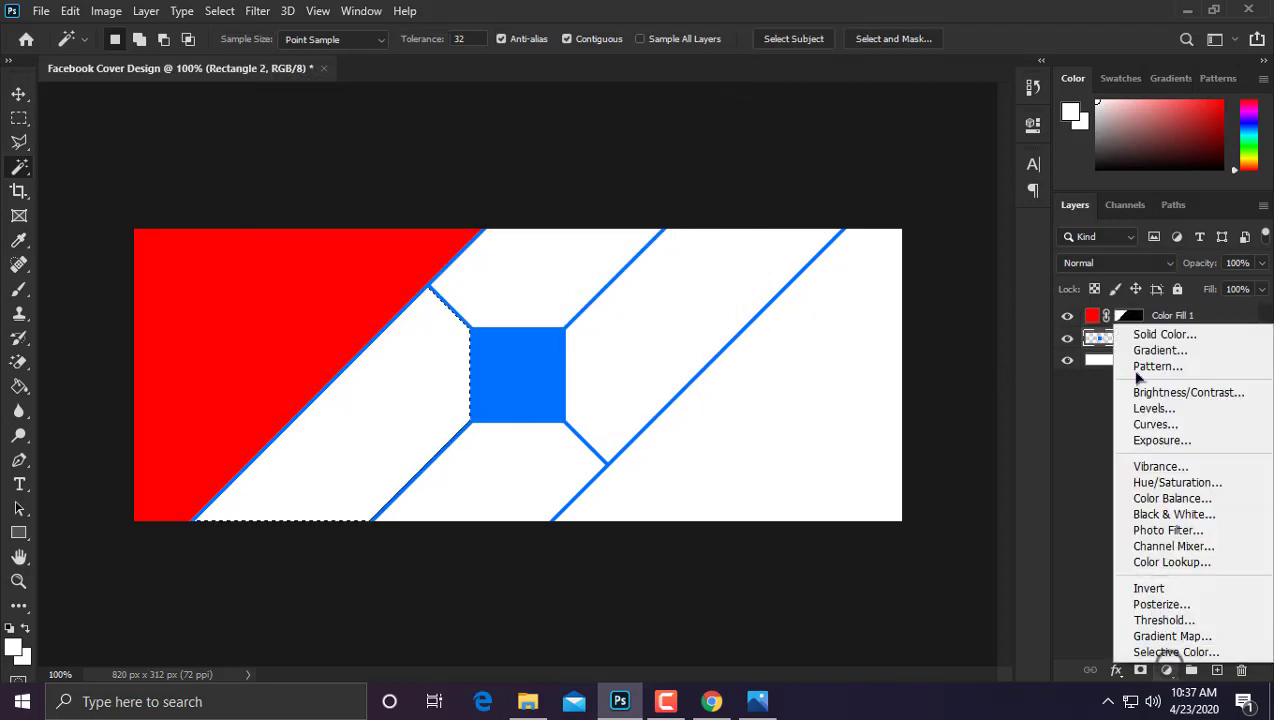
{"action": "left_click", "coordinate": [1164, 334]}
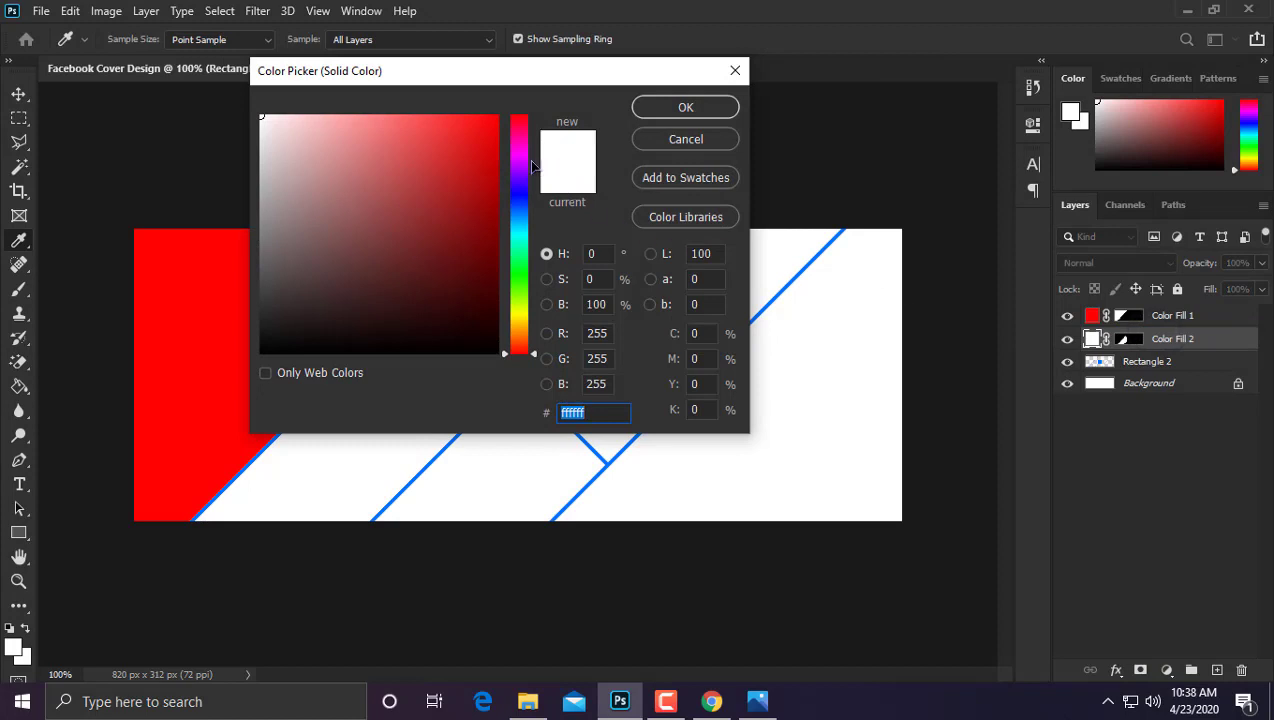
{"action": "left_click", "coordinate": [519, 151]}
{"action": "left_click", "coordinate": [463, 151]}
{"action": "left_click", "coordinate": [685, 107]}
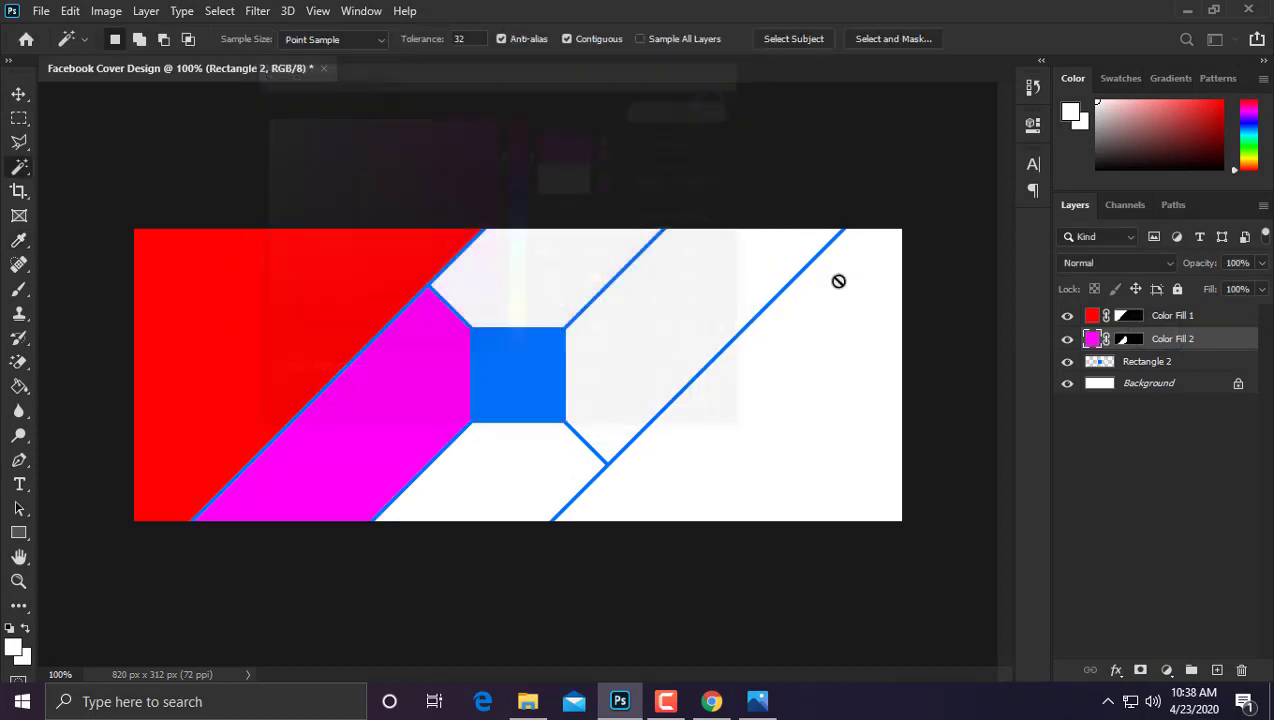
Step: From the Rectangle 2 layer, select the white region above the square and add a Solid Color fill of #6c00ff
{"action": "left_click", "coordinate": [1149, 362]}
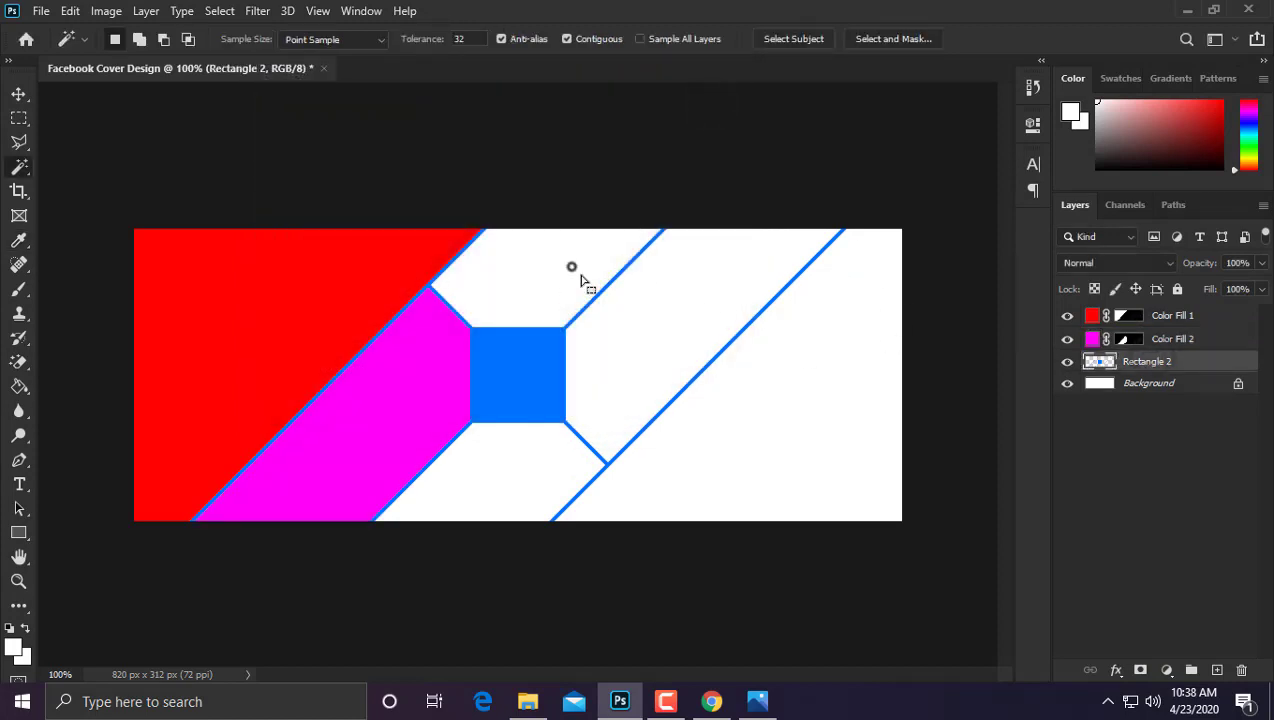
{"action": "left_click", "coordinate": [578, 272]}
{"action": "left_click", "coordinate": [1166, 669]}
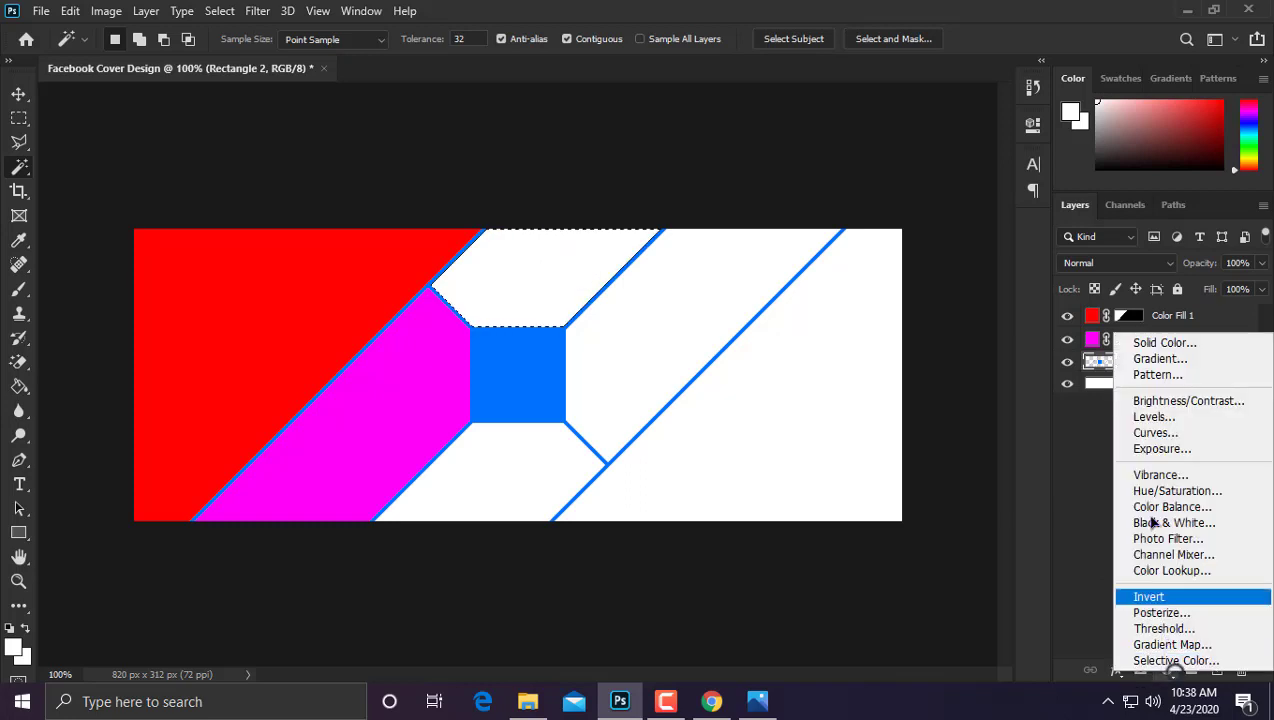
{"action": "left_click", "coordinate": [1160, 343]}
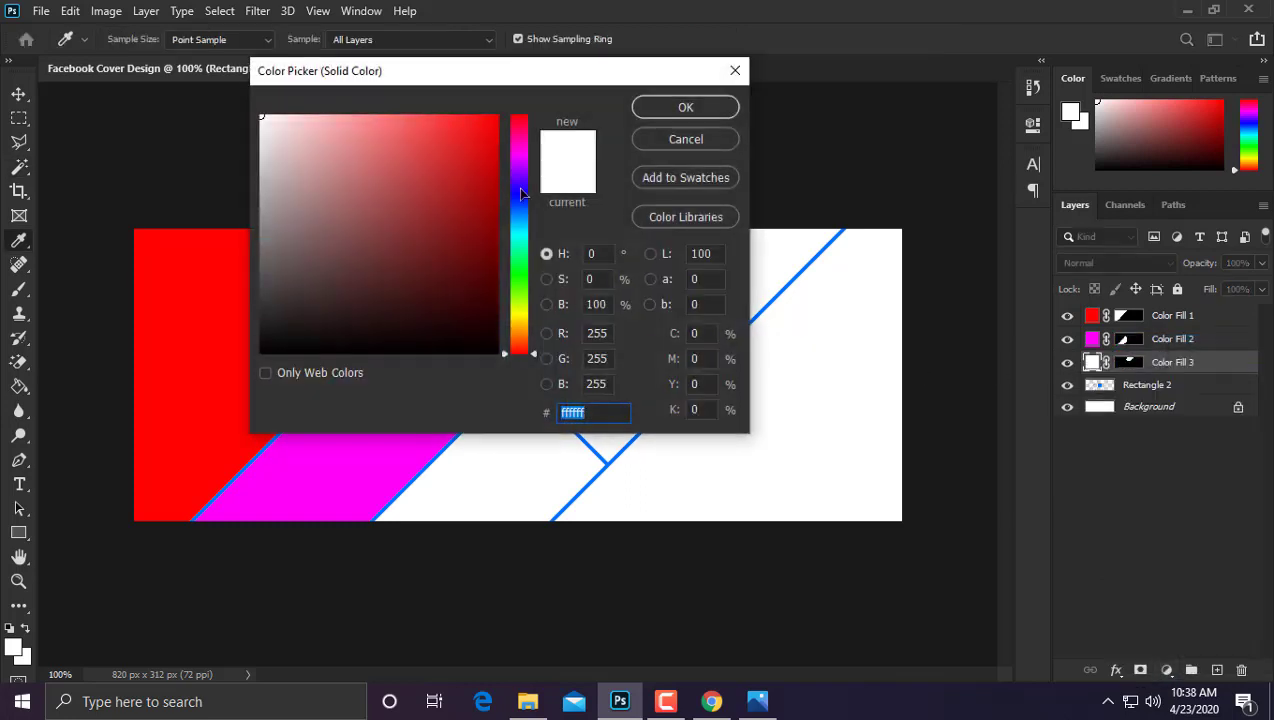
{"action": "left_click_drag", "start_coordinate": [520, 190], "coordinate": [518, 178]}
{"action": "mouse_move", "coordinate": [463, 143]}
{"action": "left_mouse_down"}
{"action": "mouse_move", "coordinate": [503, 97]}
{"action": "mouse_move", "coordinate": [735, 104]}
{"action": "left_mouse_up"}
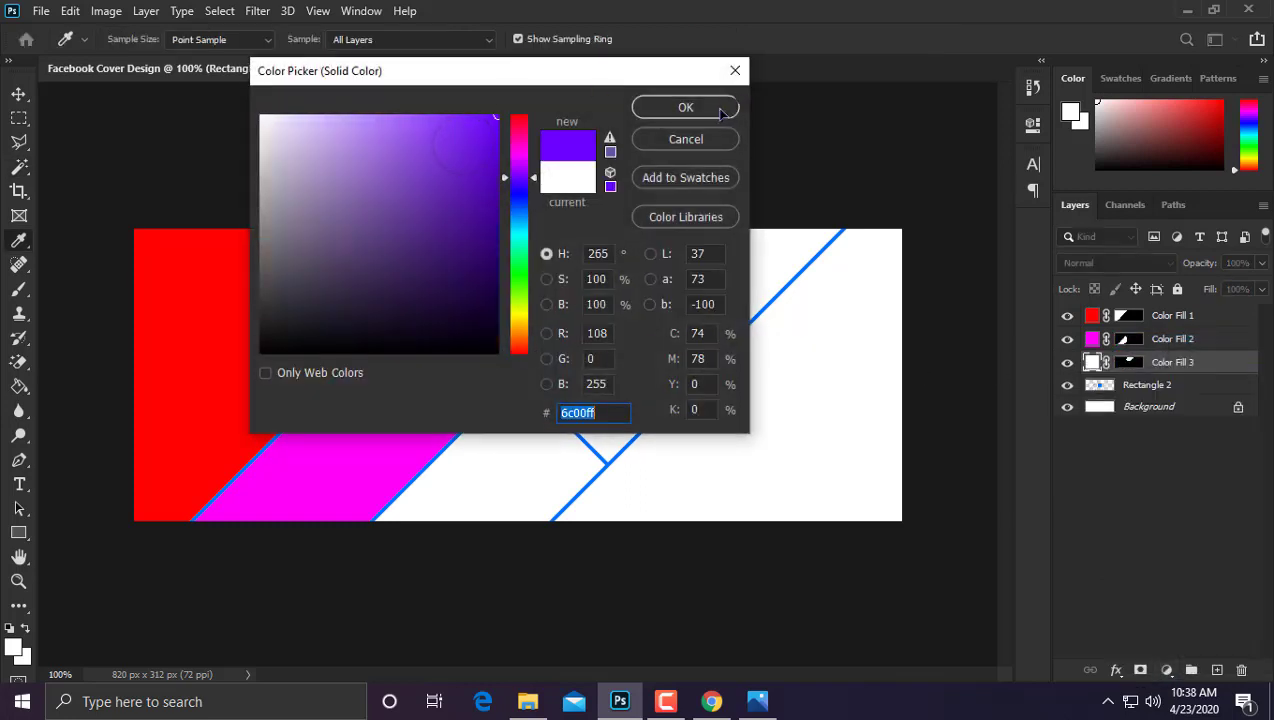
{"action": "left_click", "coordinate": [720, 110]}
Step: From the Rectangle 2 layer, select the white region below the square and add a turquoise Solid Color fill
{"action": "left_click", "coordinate": [1100, 387]}
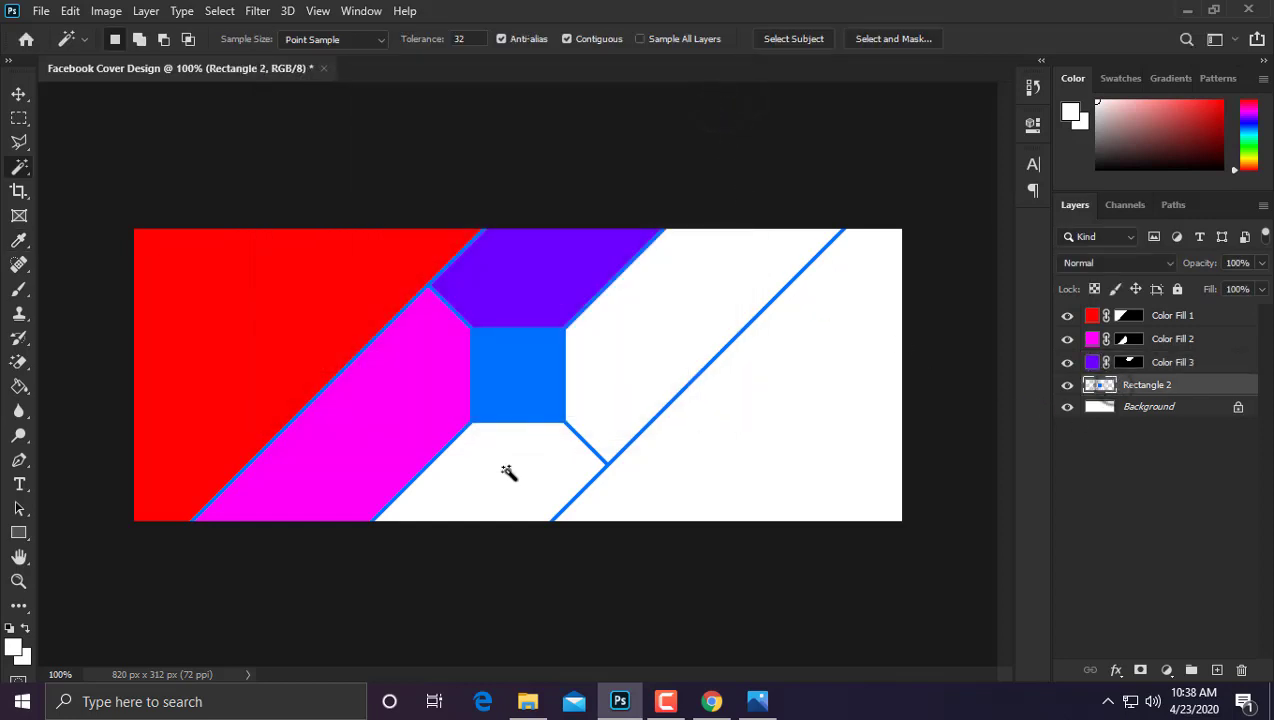
{"action": "left_click", "coordinate": [506, 470]}
{"action": "left_click", "coordinate": [1166, 670]}
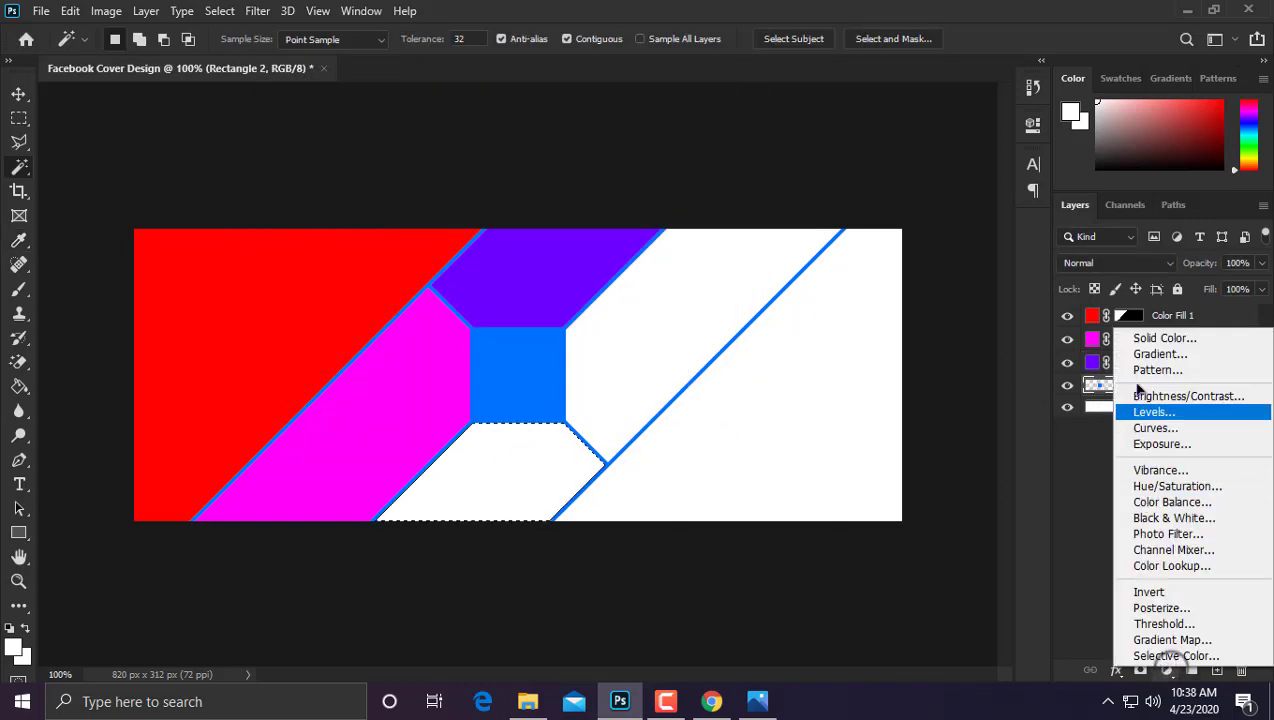
{"action": "left_click", "coordinate": [1145, 336]}
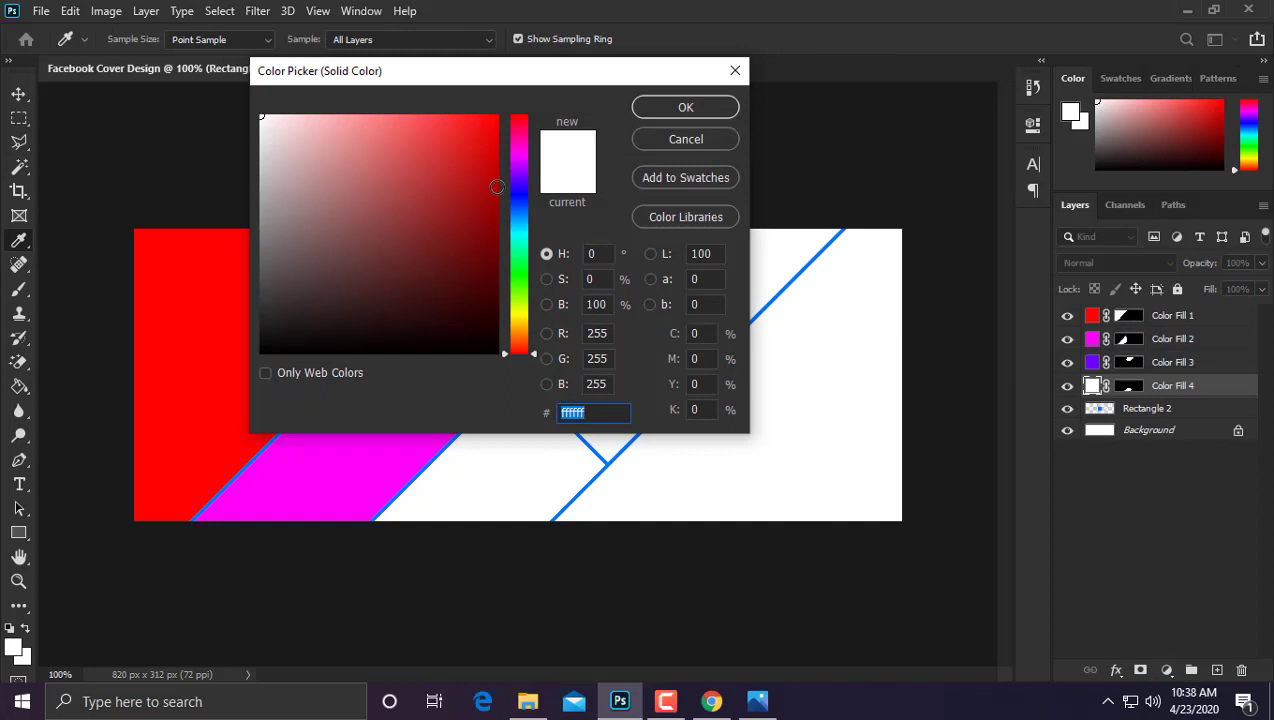
{"action": "left_click_drag", "start_coordinate": [516, 180], "coordinate": [531, 240]}
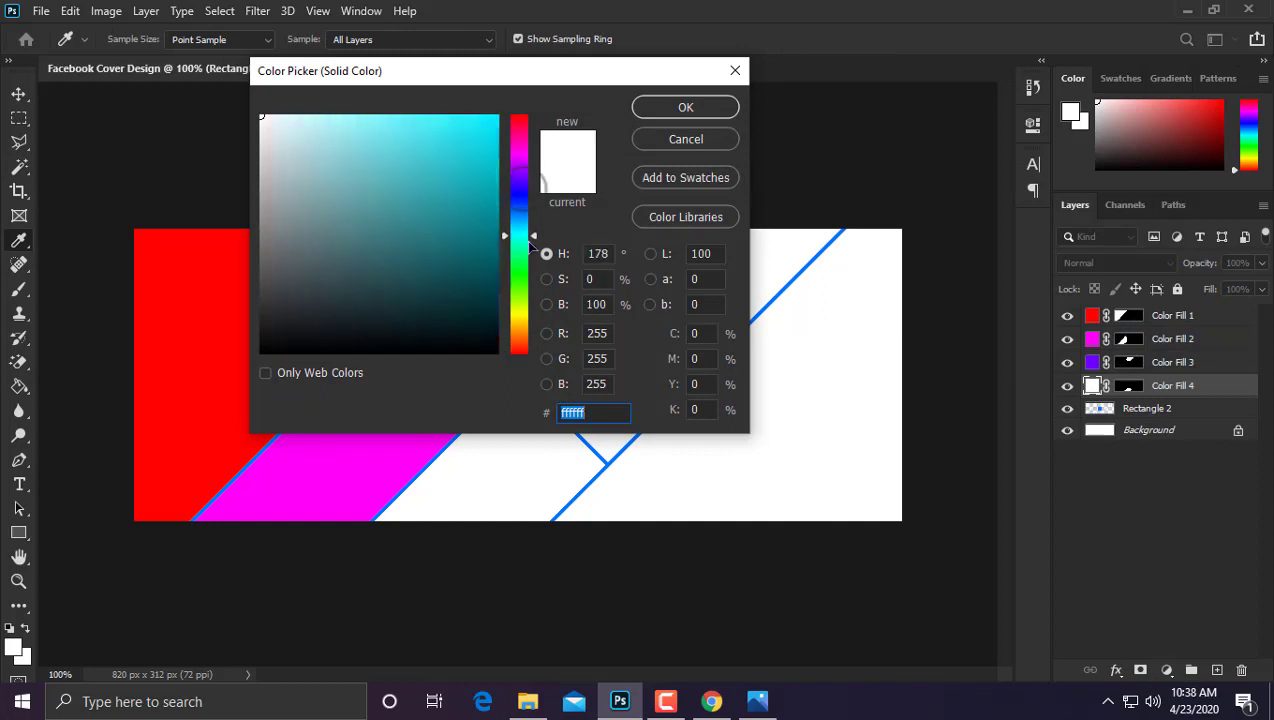
{"action": "left_click", "coordinate": [492, 178]}
{"action": "left_click", "coordinate": [686, 107]}
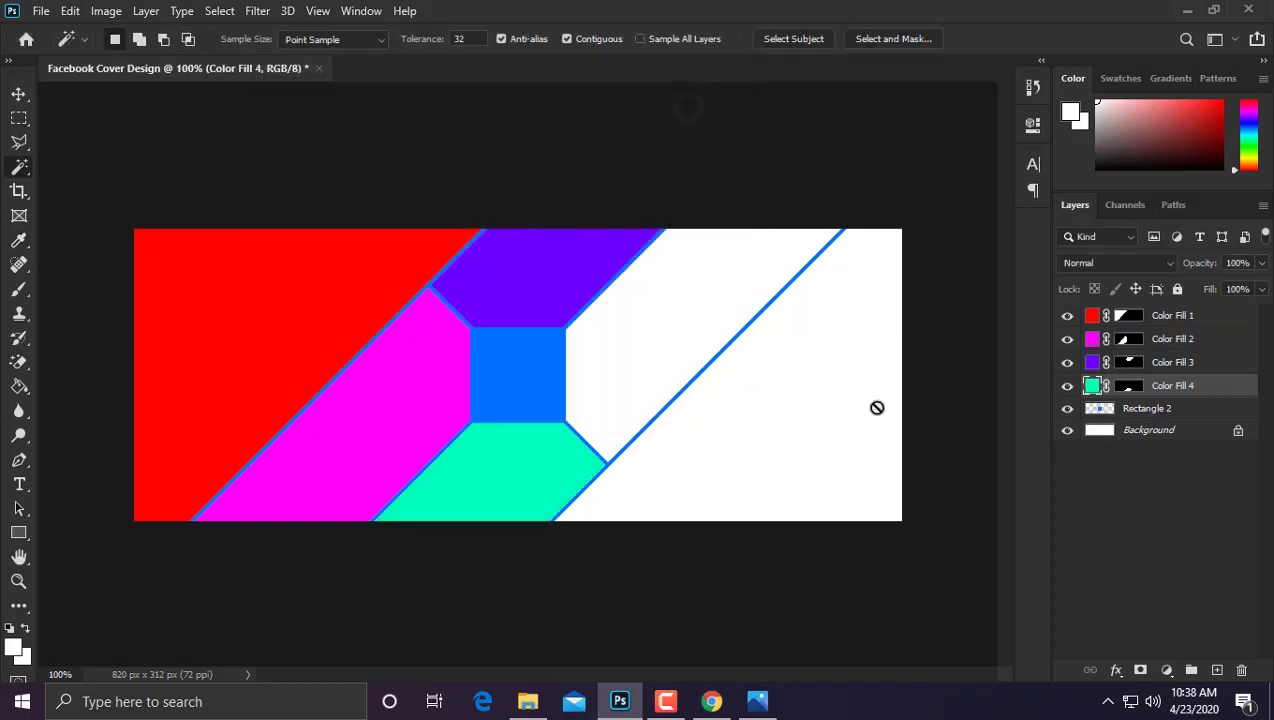
Step: From the Rectangle 2 layer, select the diagonal band right of the square and add a Solid Color fill of #00ff24
{"action": "left_click", "coordinate": [1099, 410]}
{"action": "left_click", "coordinate": [670, 316]}
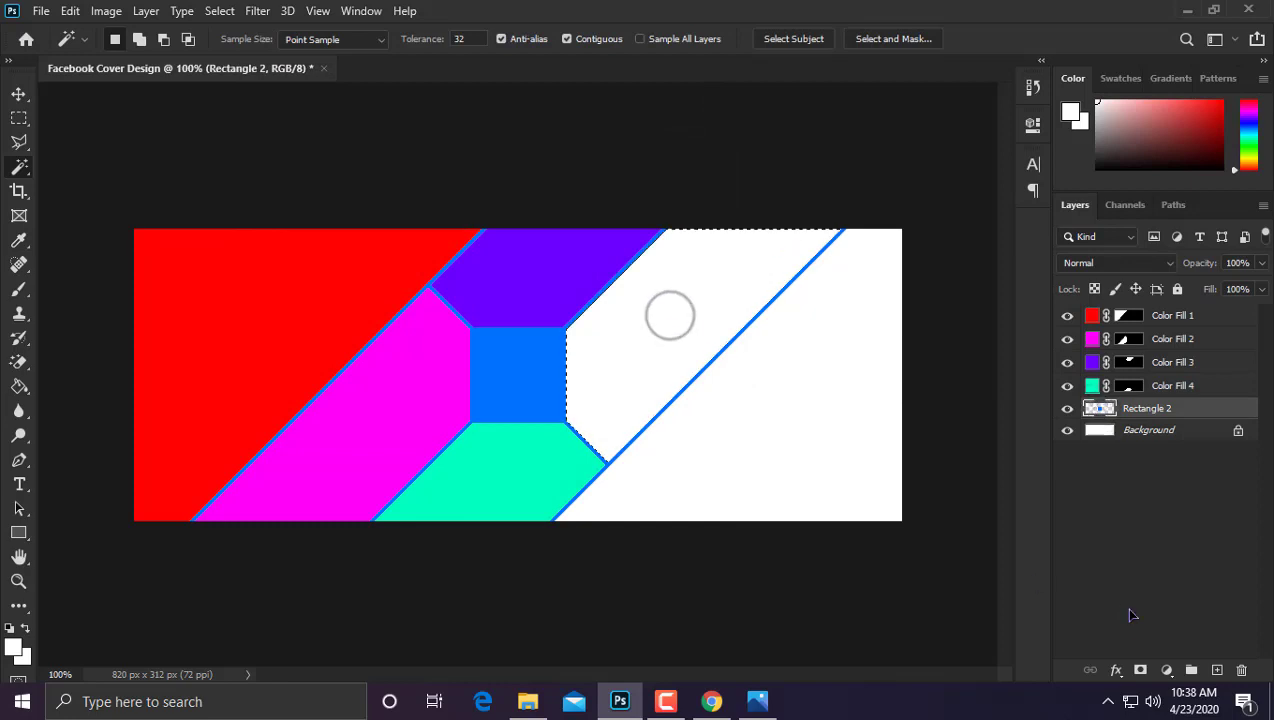
{"action": "left_click", "coordinate": [1166, 672]}
{"action": "left_click", "coordinate": [1115, 330]}
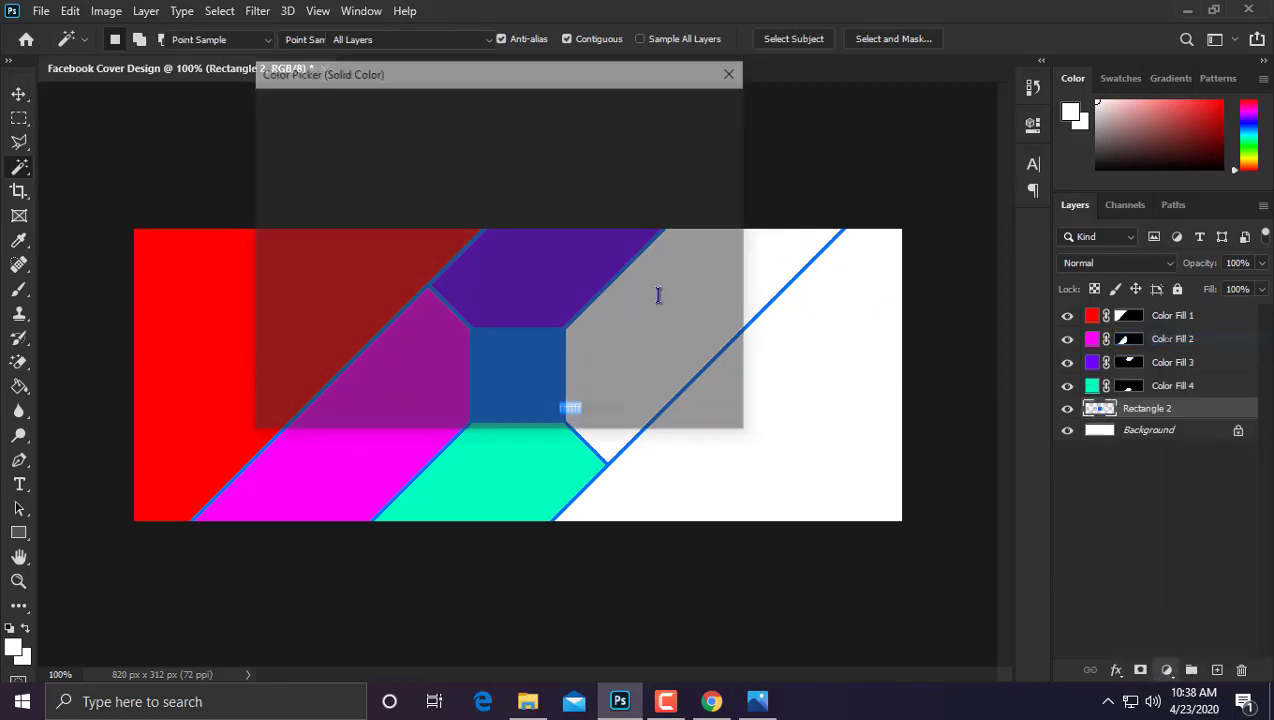
{"action": "left_click_drag", "start_coordinate": [497, 228], "coordinate": [526, 106]}
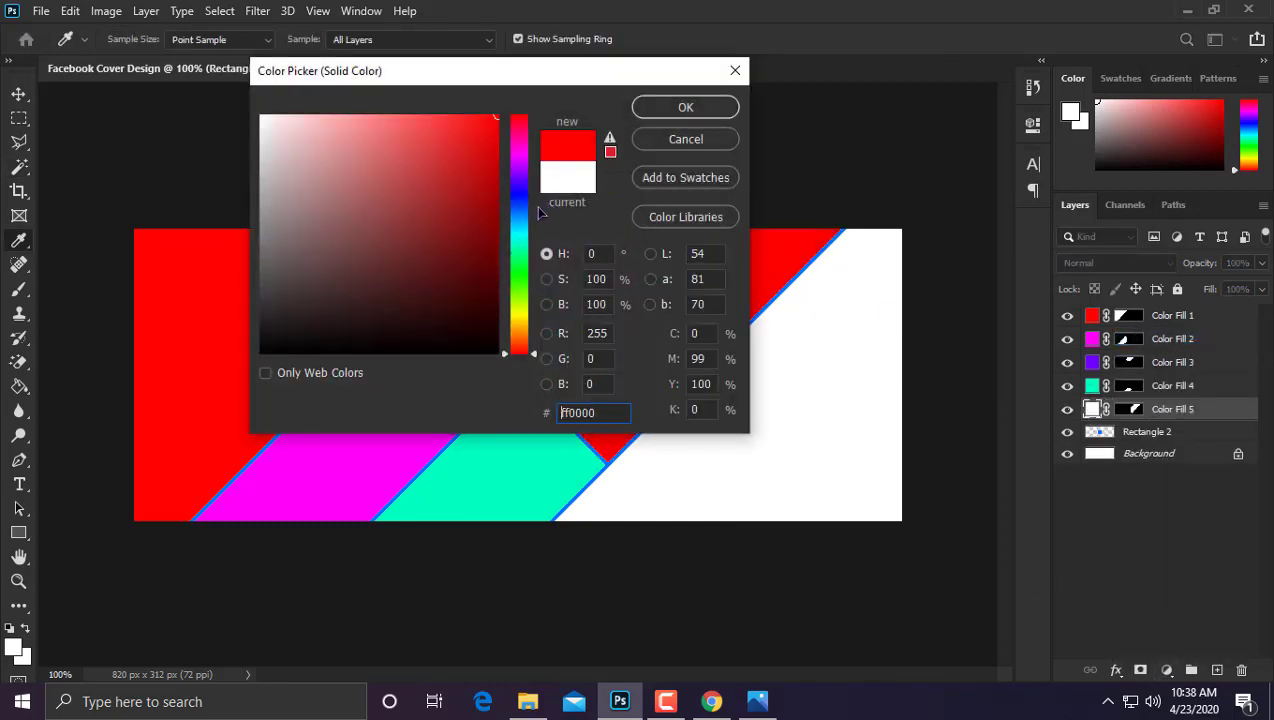
{"action": "left_click_drag", "start_coordinate": [520, 220], "coordinate": [515, 267]}
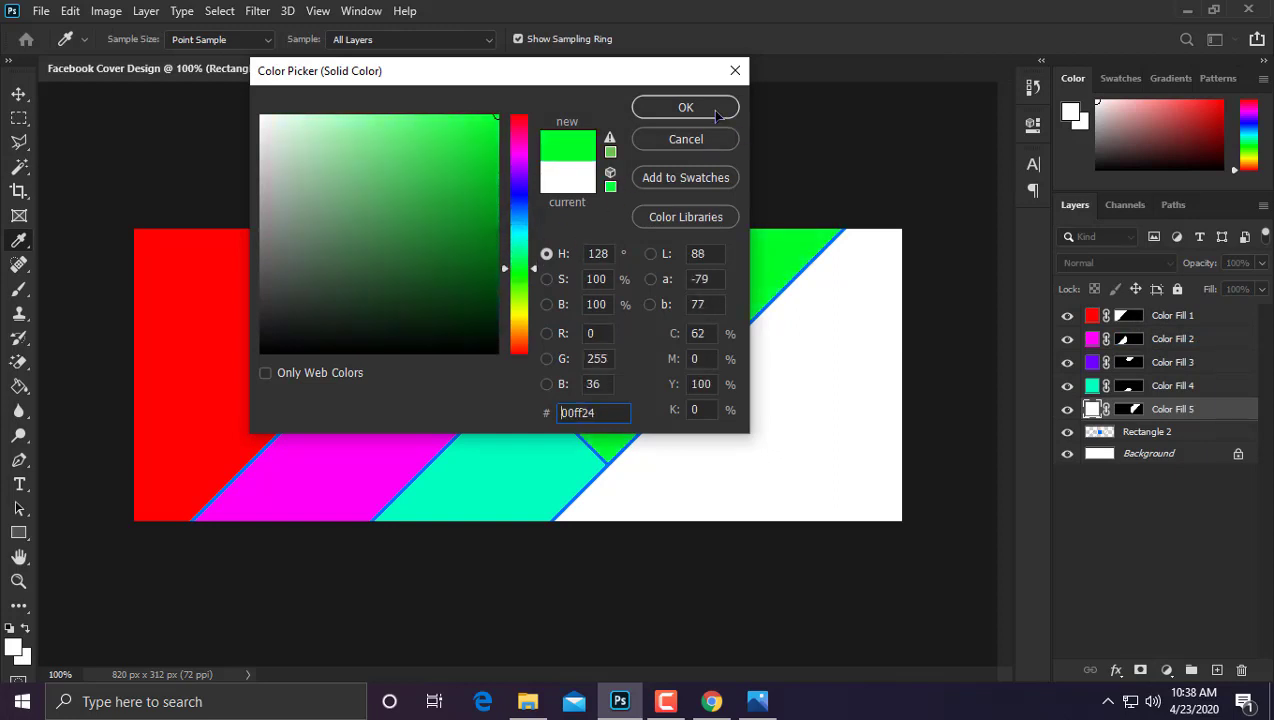
{"action": "left_click", "coordinate": [690, 107]}
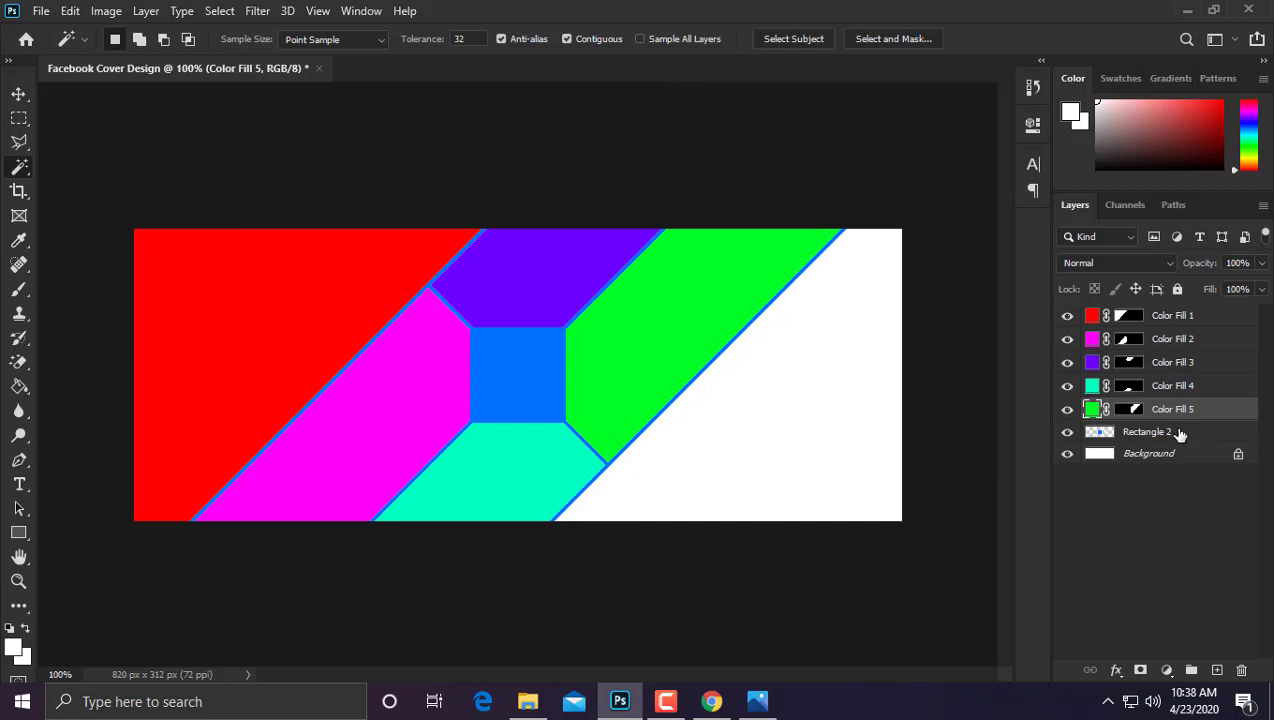
Step: From the Rectangle 2 layer, select the remaining white area at the canvas's right end and add a Solid Color fill of #ffd800
{"action": "left_click", "coordinate": [1180, 434]}
{"action": "left_click", "coordinate": [714, 446]}
{"action": "left_click", "coordinate": [1166, 670]}
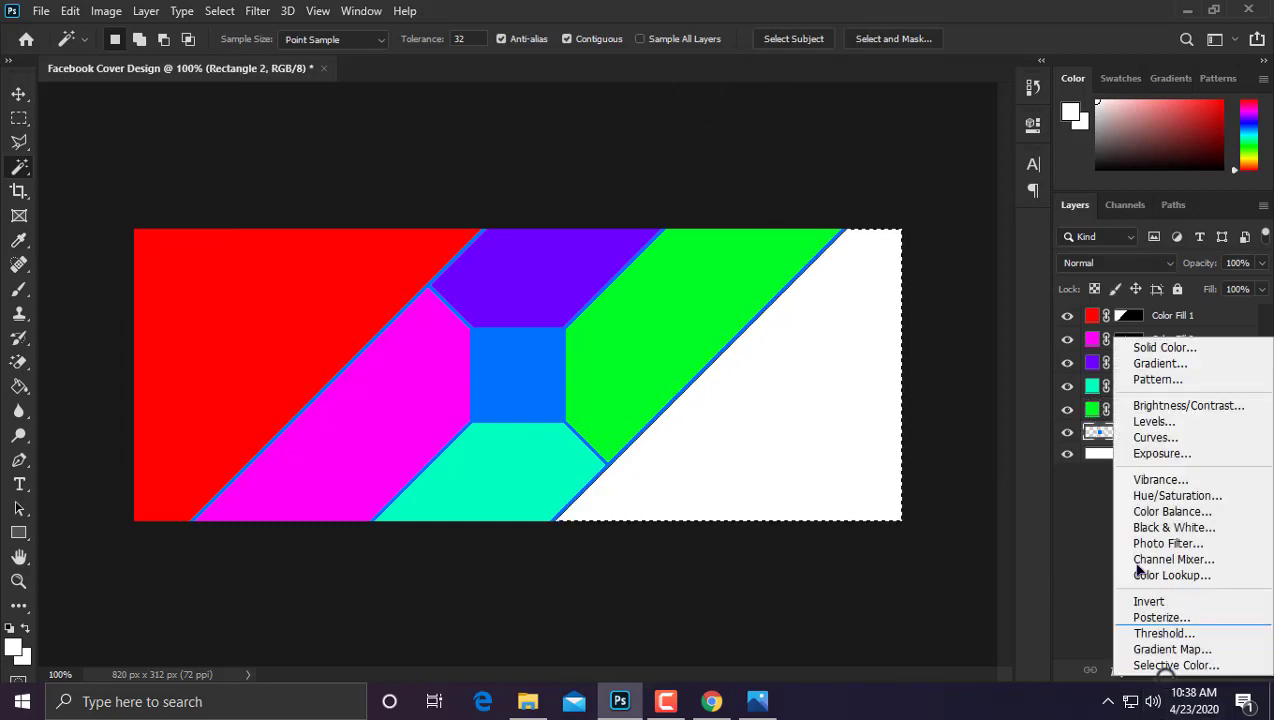
{"action": "left_click", "coordinate": [1148, 348]}
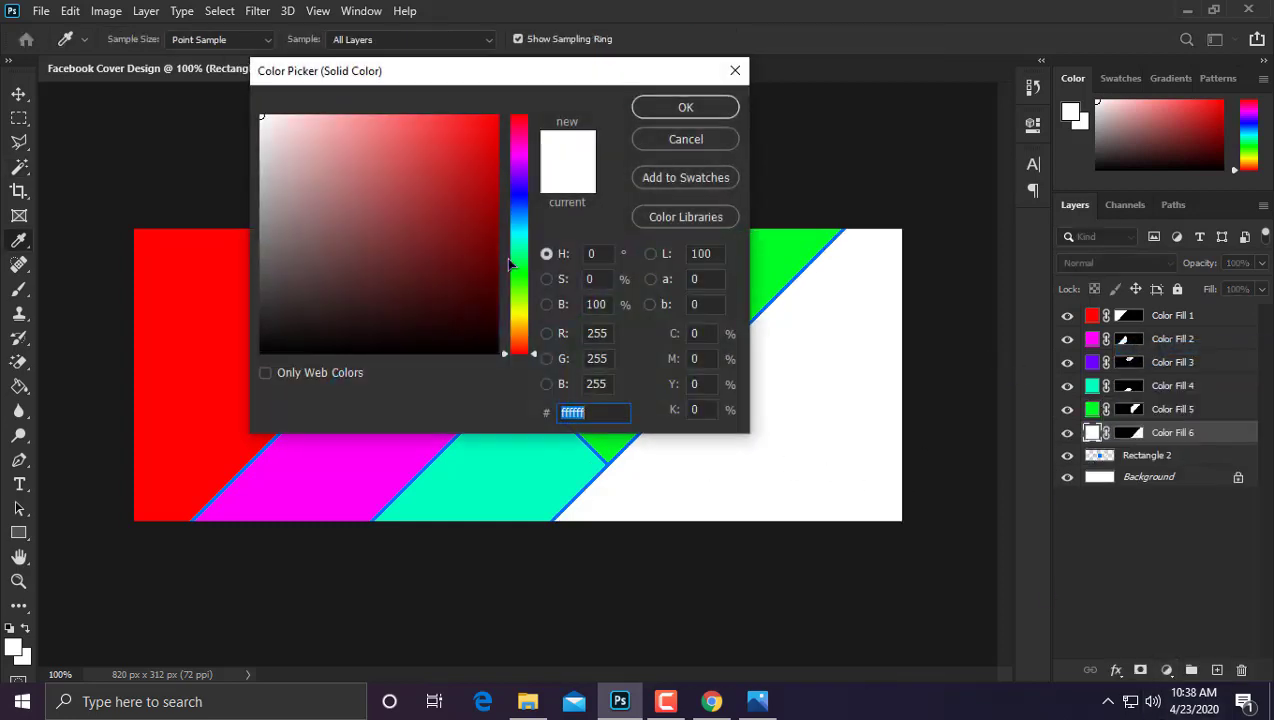
{"action": "left_click_drag", "start_coordinate": [512, 295], "coordinate": [514, 320]}
{"action": "left_click", "coordinate": [496, 117]}
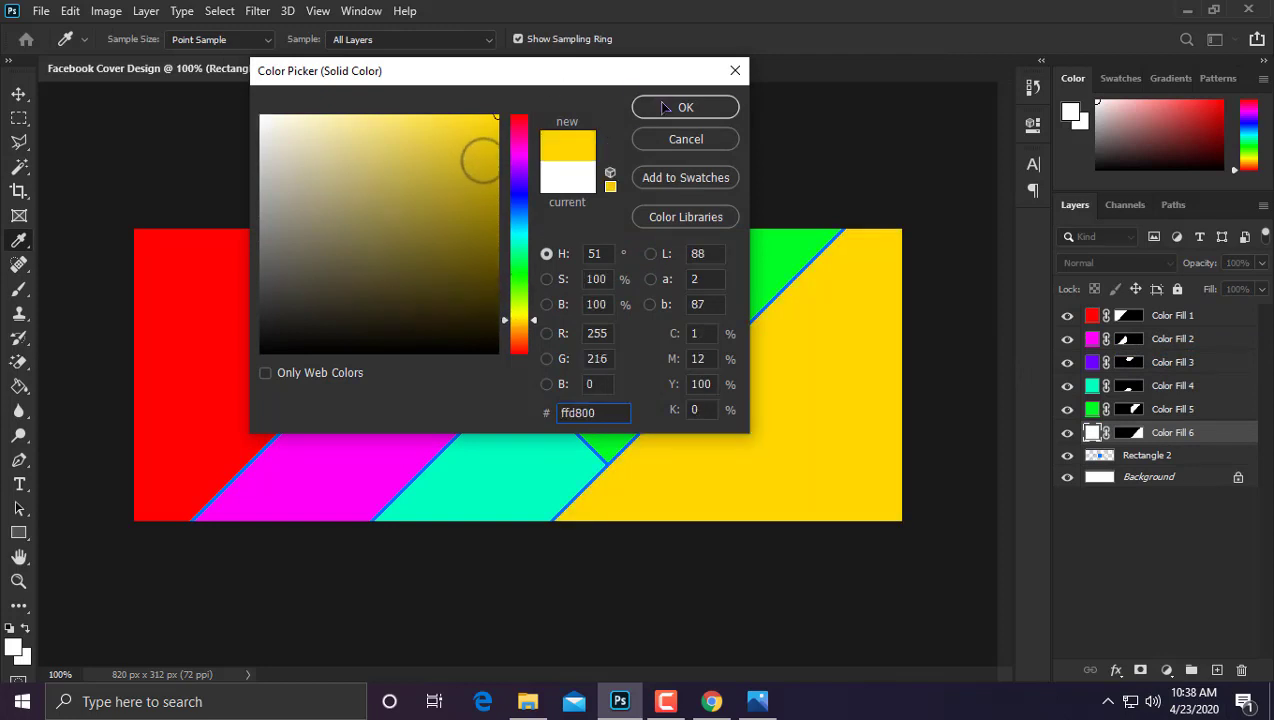
{"action": "left_click", "coordinate": [662, 107]}
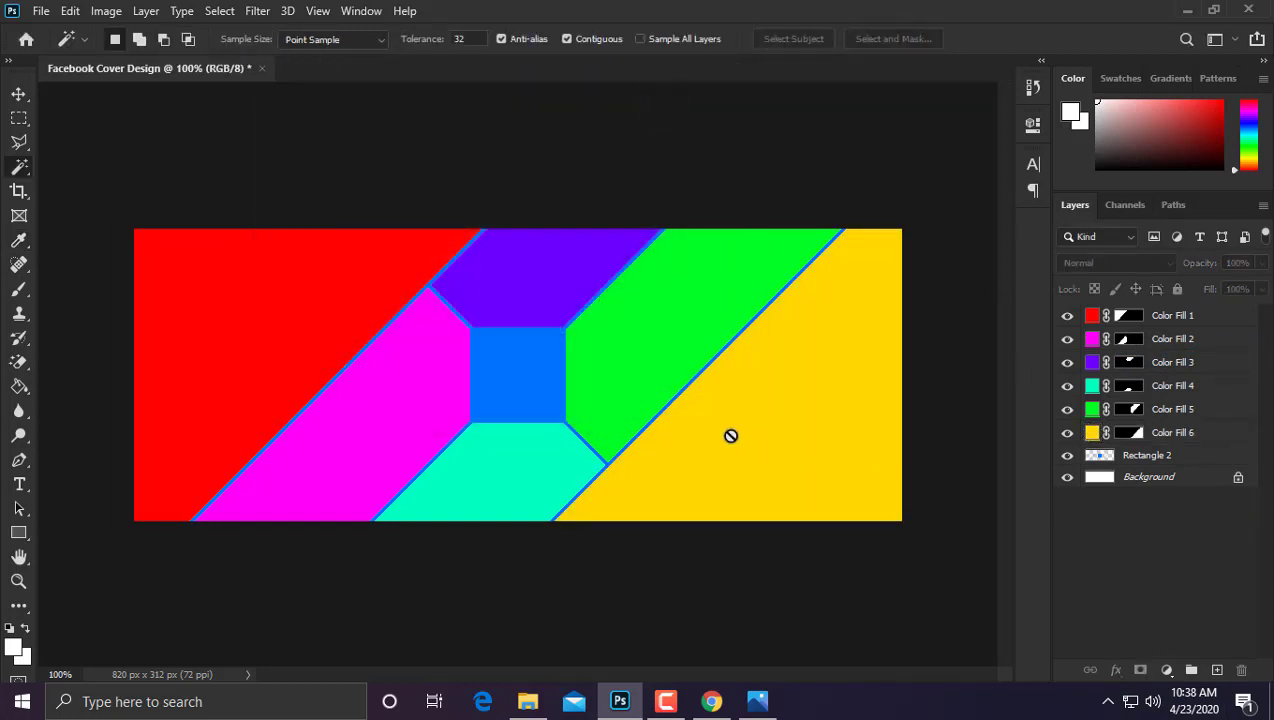
Step: Apply a white Color Overlay at 100% opacity to the Rectangle 2 layer and deselect the layer
{"action": "key", "text": "ctrl+plus"}
{"action": "key", "text": "ctrl+minus"}
{"action": "right_click", "coordinate": [1197, 458]}
{"action": "left_click", "coordinate": [1050, 28]}
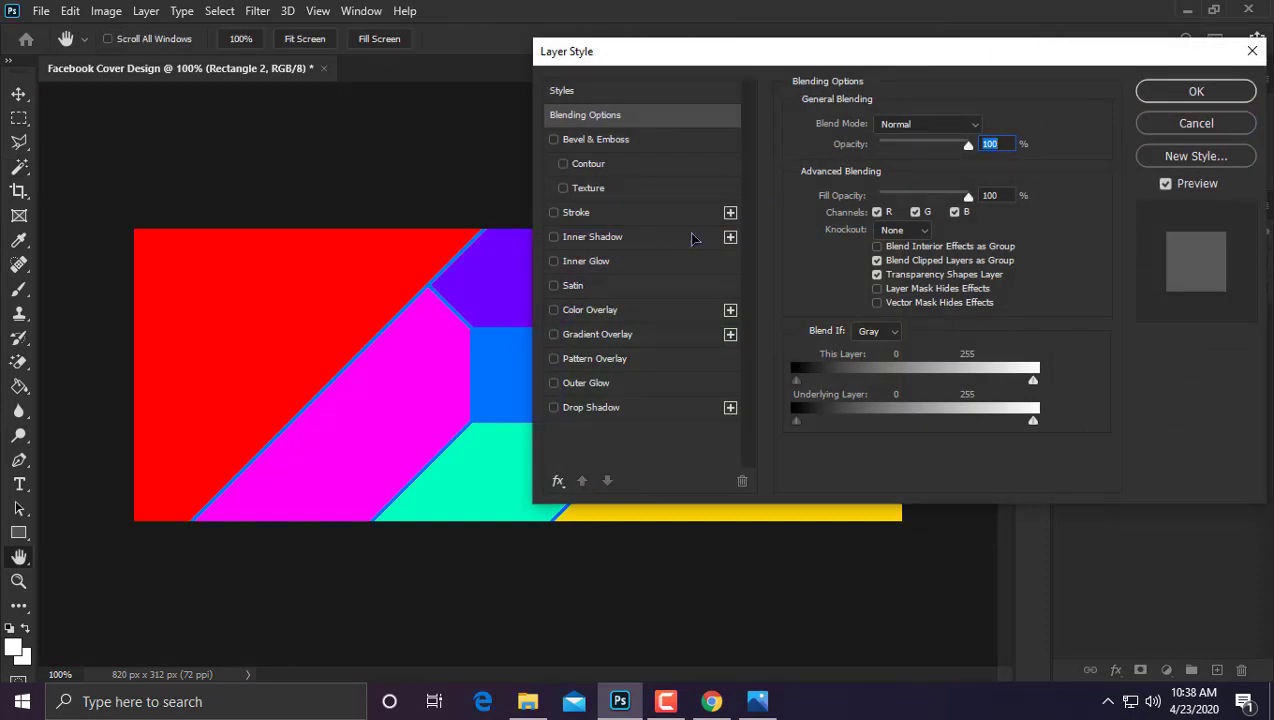
{"action": "left_click", "coordinate": [598, 314]}
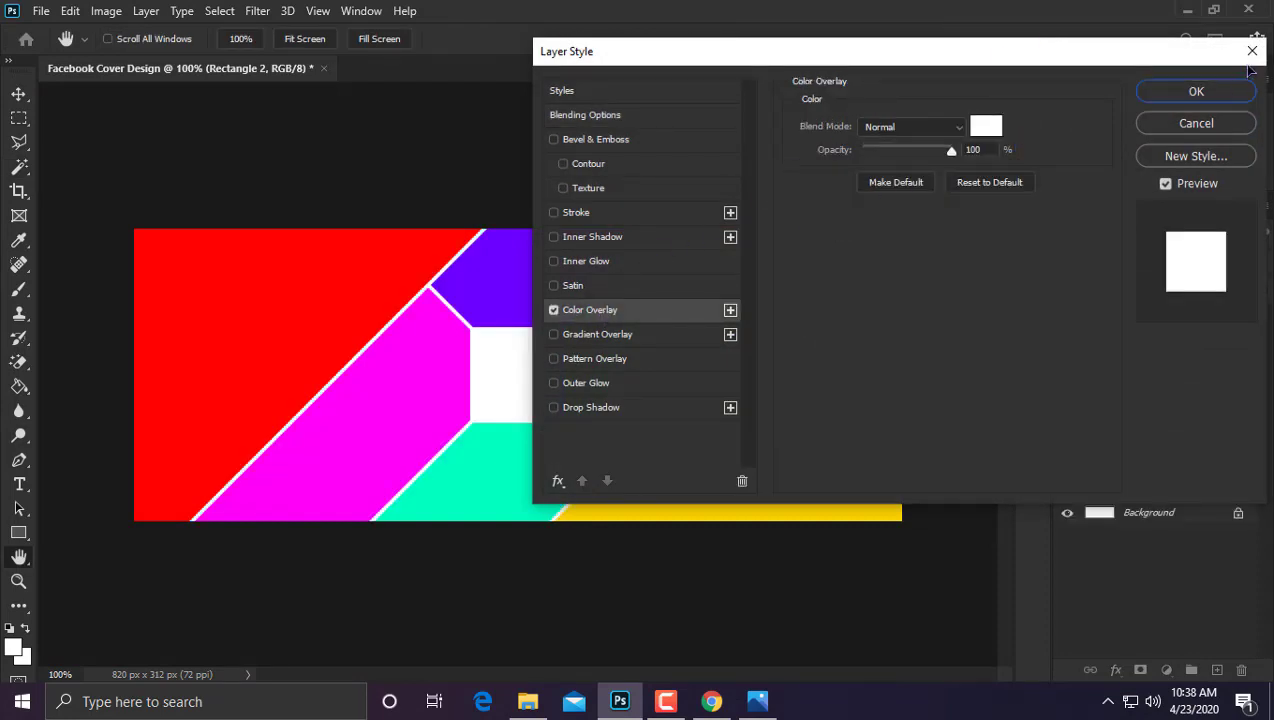
{"action": "left_click", "coordinate": [1222, 91]}
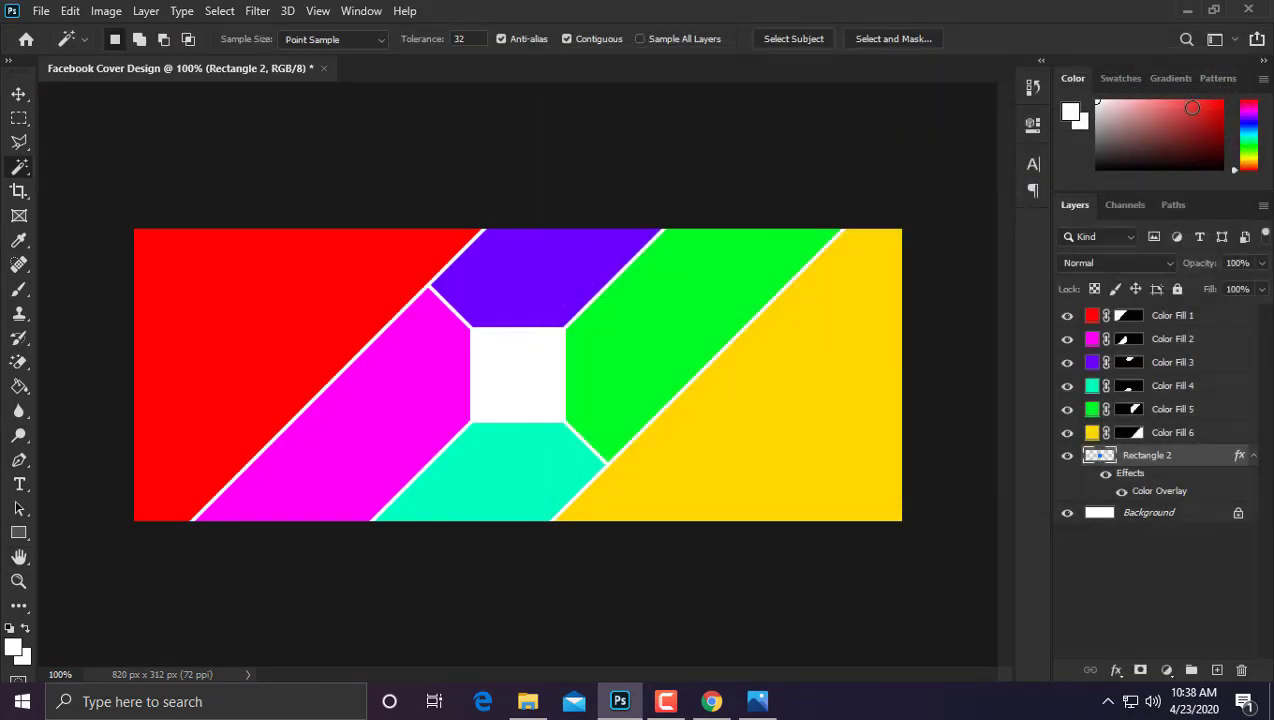
{"action": "left_click", "coordinate": [1160, 527]}
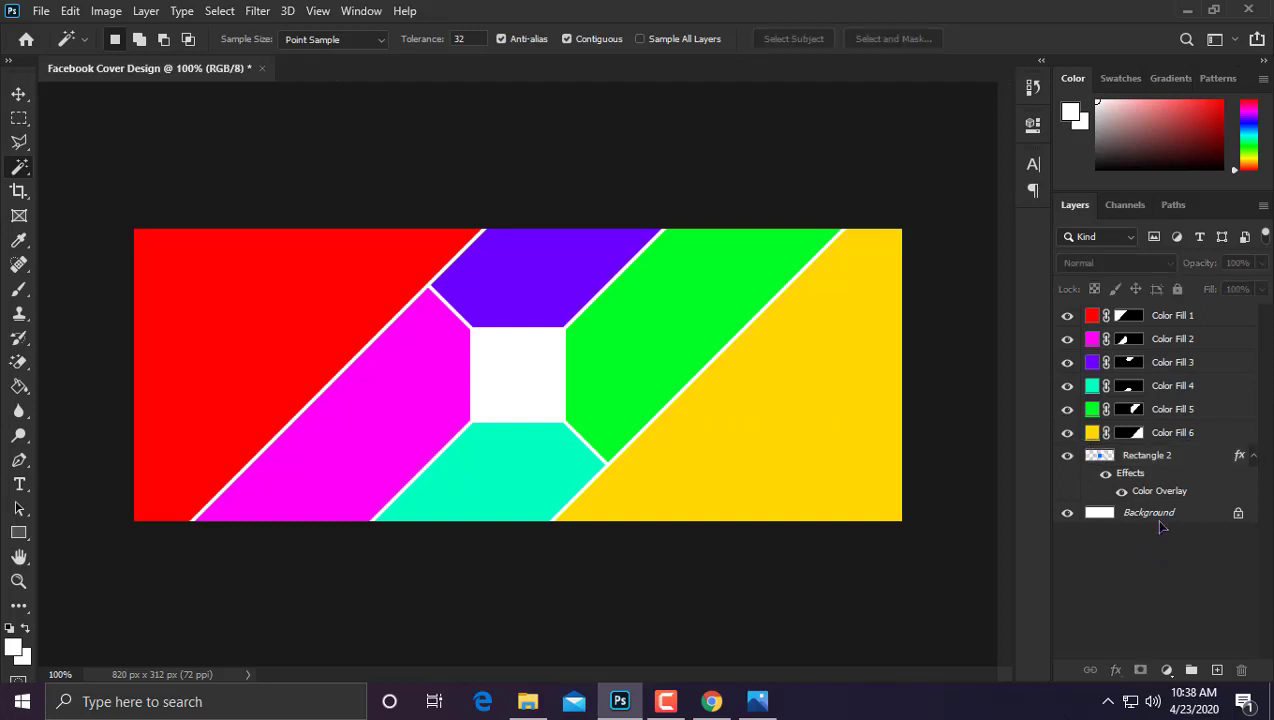
Step: Rename the six color fill layers 1 to 6 in order, from Color Fill 1 to Color Fill 6, and deselect them
{"action": "double_click", "coordinate": [1164, 316]}
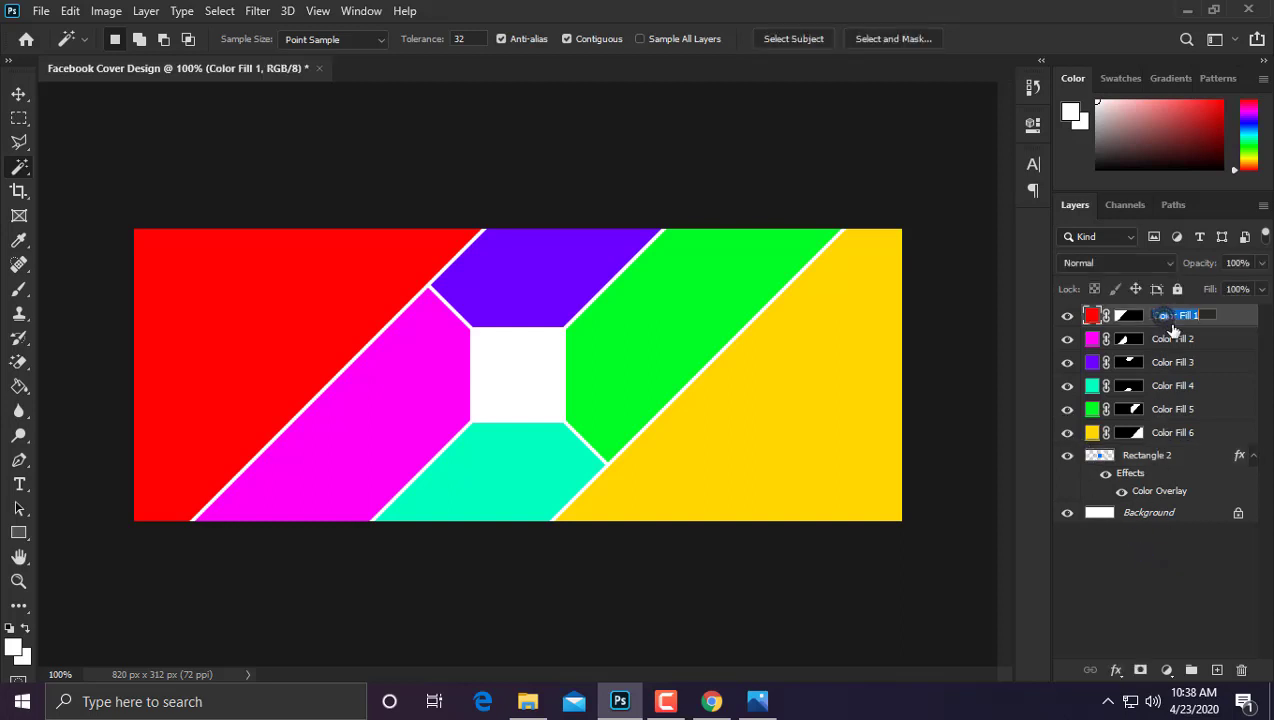
{"action": "type", "text": "1"}
{"action": "left_click", "coordinate": [1175, 342]}
{"action": "double_click", "coordinate": [1175, 342]}
{"action": "type", "text": "2"}
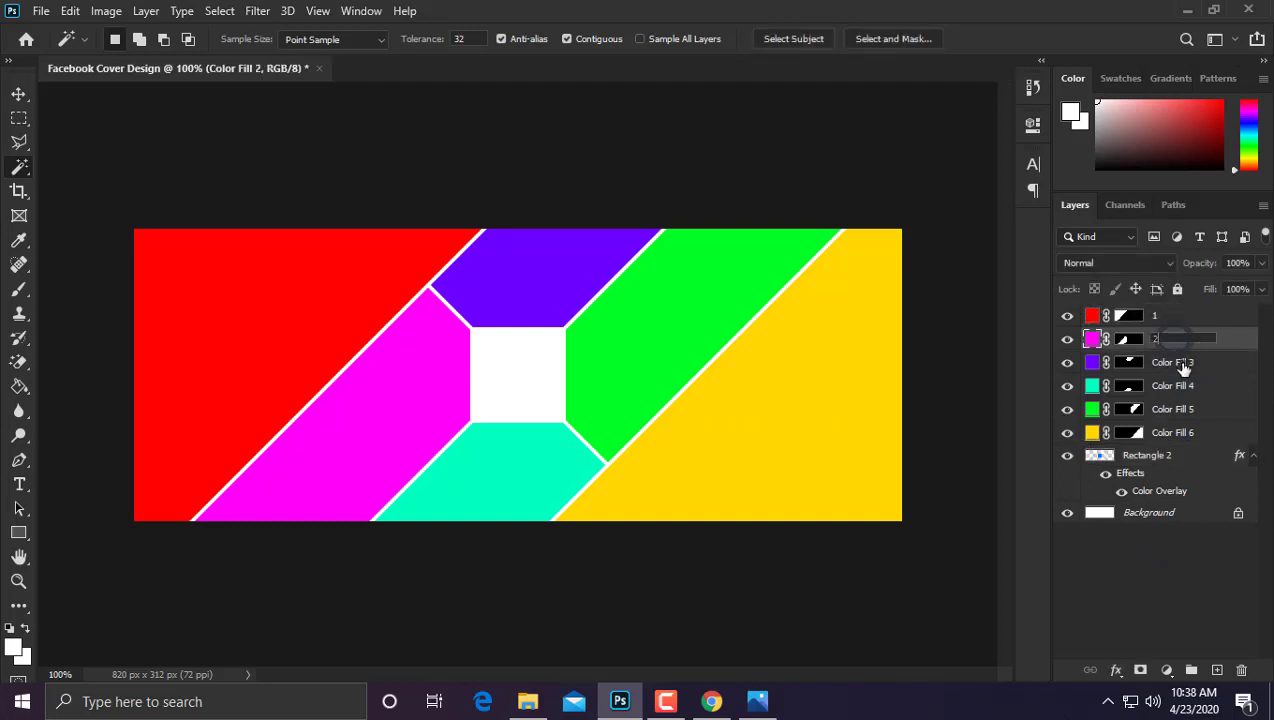
{"action": "key", "text": "Tab"}
{"action": "type", "text": "3"}
{"action": "key", "text": "Tab"}
{"action": "type", "text": "4"}
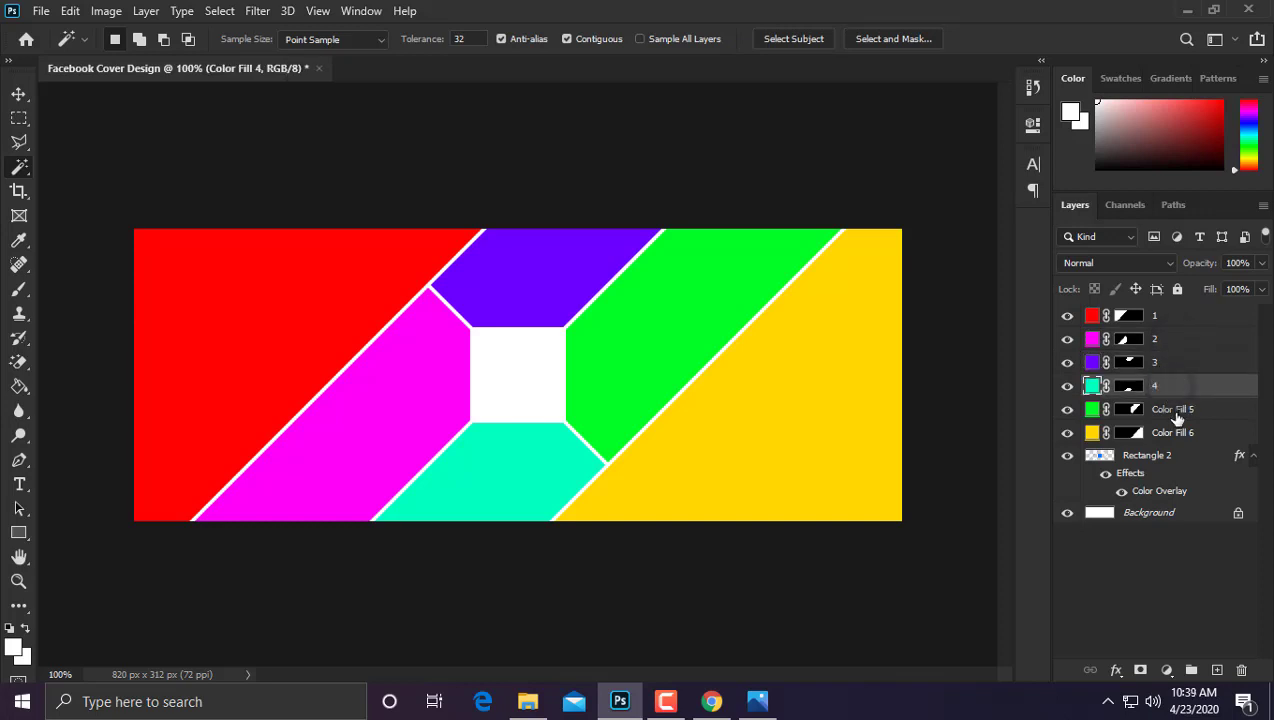
{"action": "key", "text": "Tab"}
{"action": "type", "text": "5"}
{"action": "key", "text": "Tab"}
{"action": "type", "text": "6"}
{"action": "left_click", "coordinate": [1143, 561]}
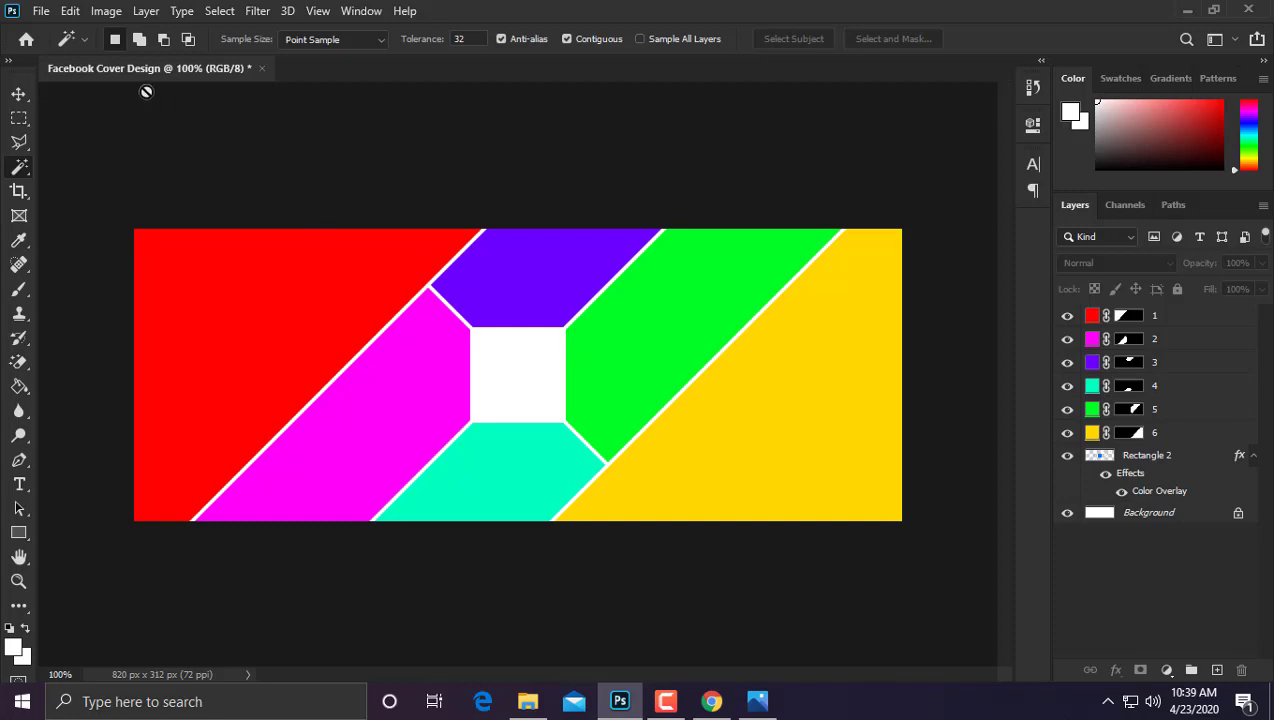
Step: Place the image smiling-woman-wearing-pink-scoop-neck-shirt-1642228 from the Downloads folder as an embedded object
{"action": "left_click", "coordinate": [41, 11]}
{"action": "left_click", "coordinate": [91, 380]}
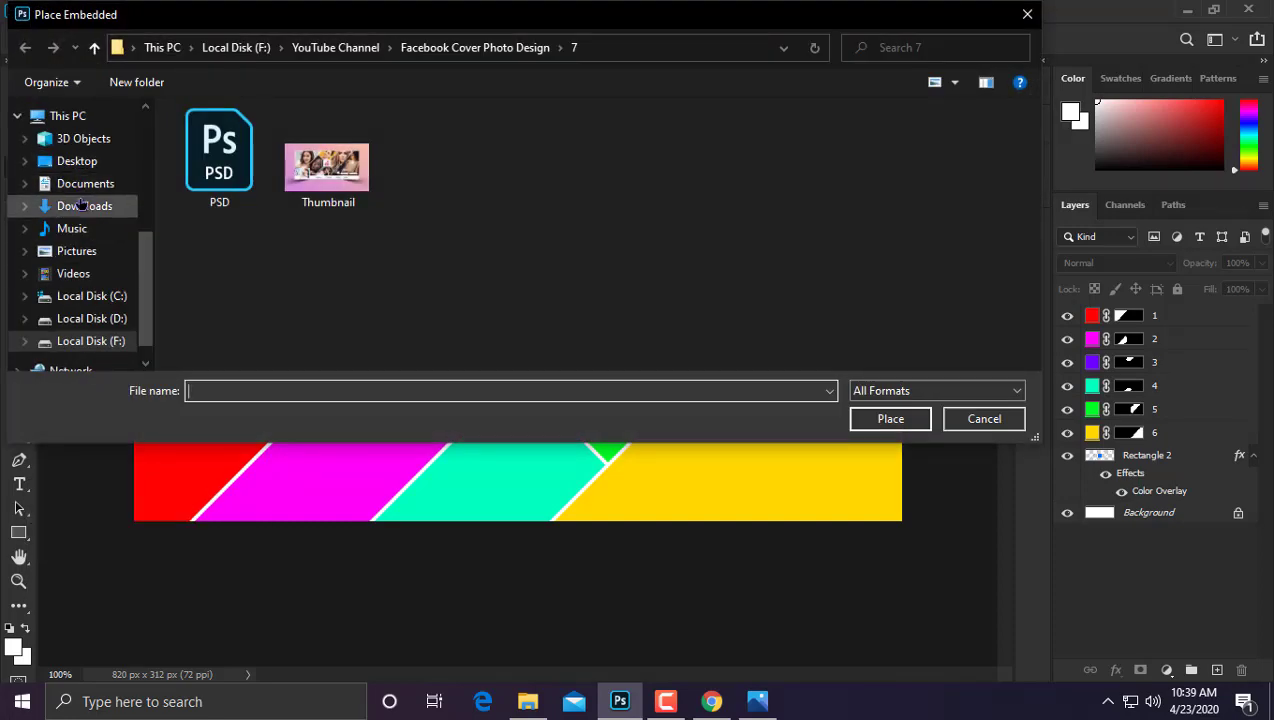
{"action": "left_click", "coordinate": [82, 205]}
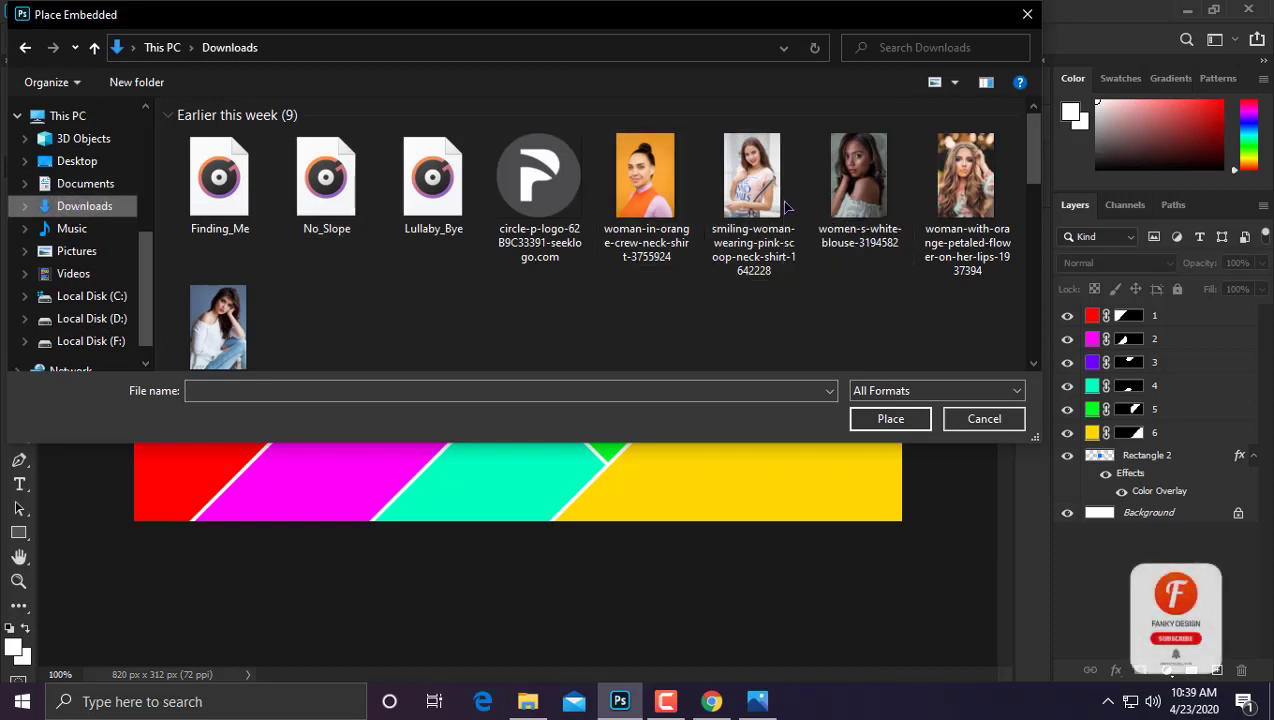
{"action": "double_click", "coordinate": [775, 176]}
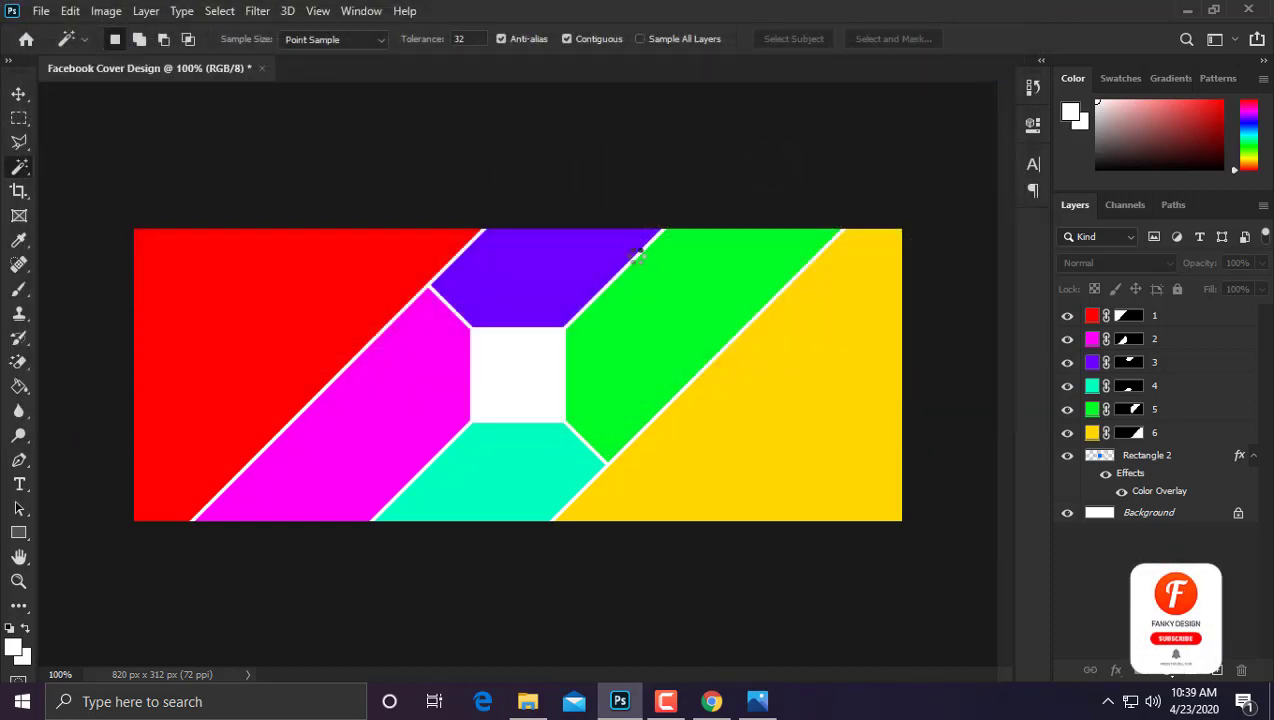
Step: Move the placed photo to the canvas's left edge, scale it to about 6.72%, and commit the transform
{"action": "left_click_drag", "start_coordinate": [528, 327], "coordinate": [245, 340]}
{"action": "left_click_drag", "start_coordinate": [320, 229], "coordinate": [460, 238]}
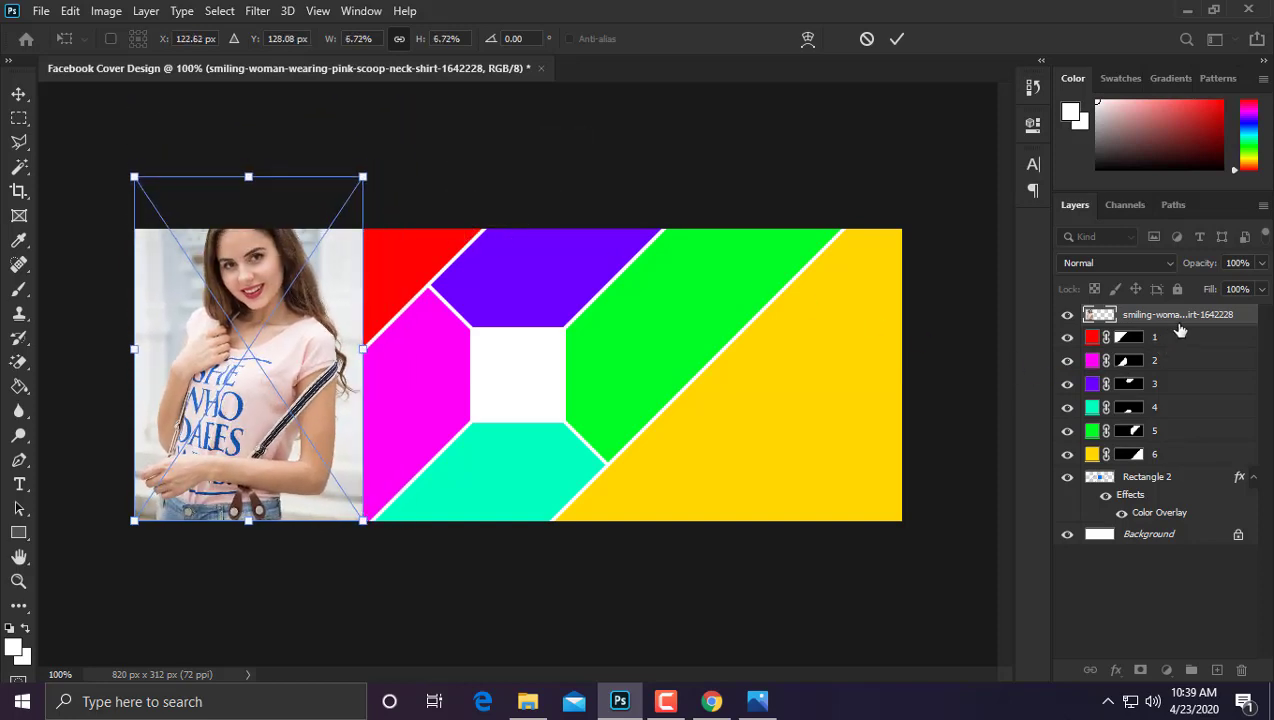
{"action": "key", "text": "Return"}
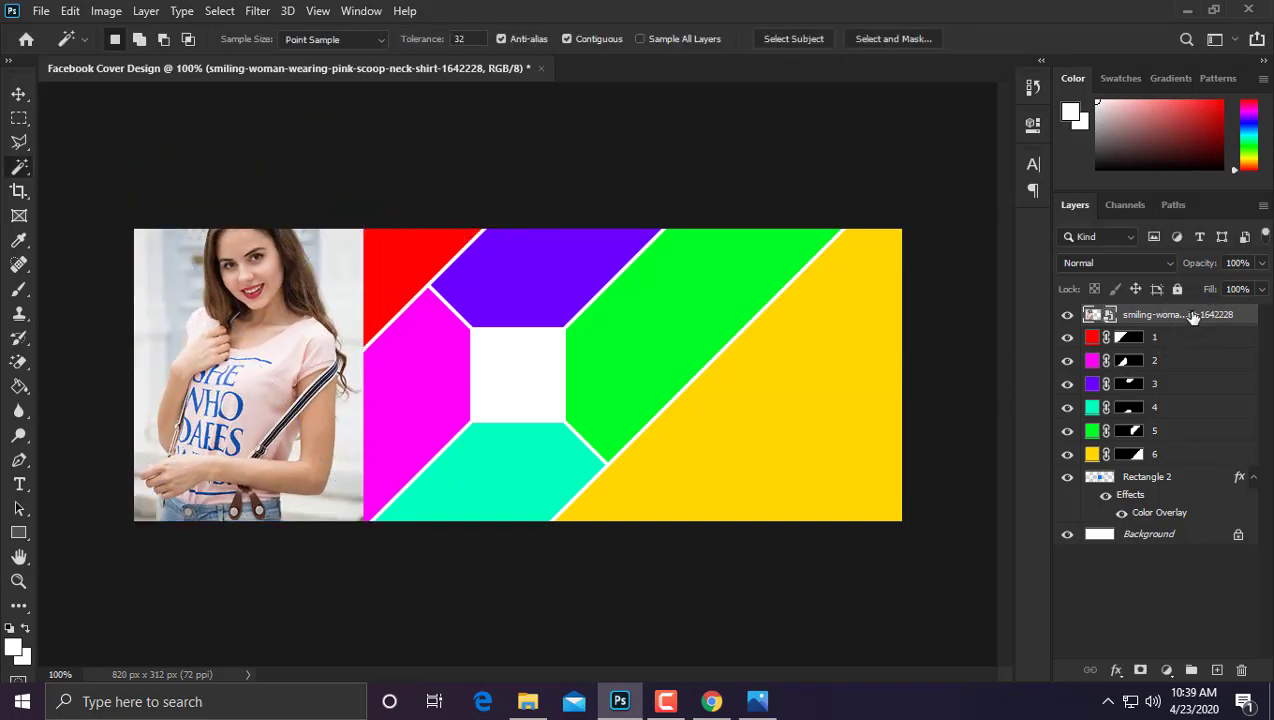
Step: Clip the placed smiling-woman photo to the red fill layer 1 with a clipping mask
{"action": "right_click", "coordinate": [1195, 315]}
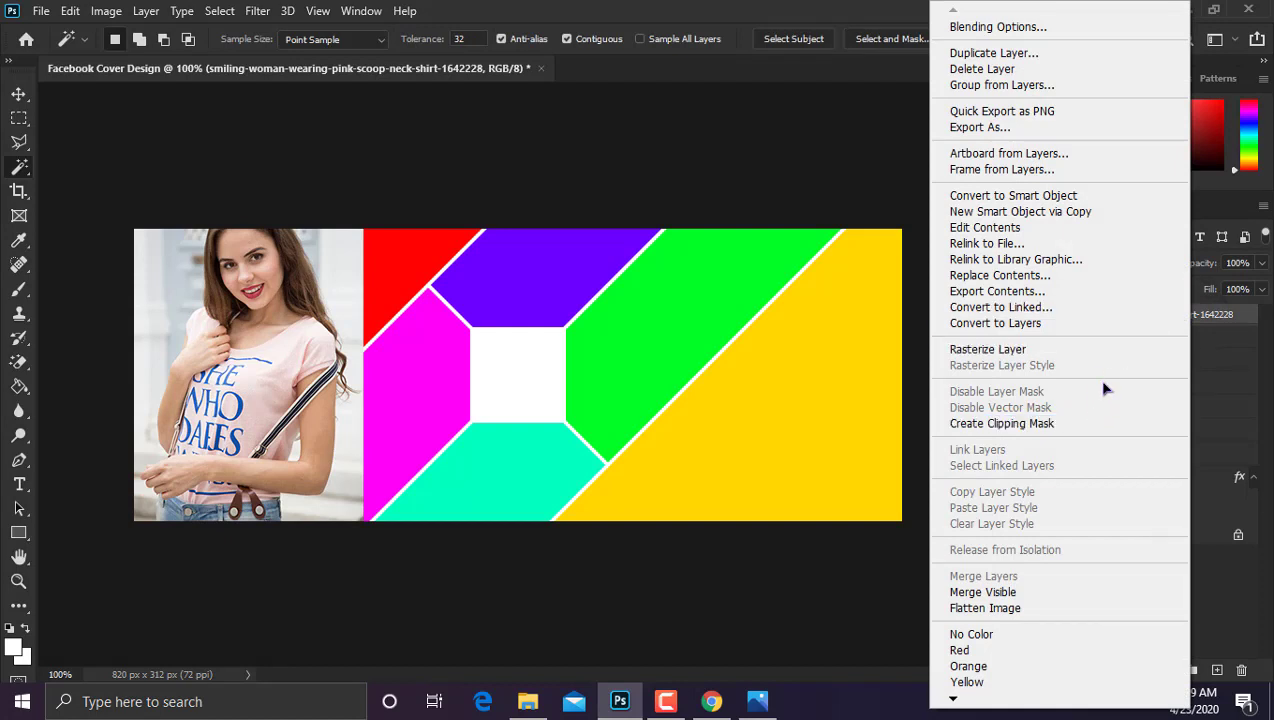
{"action": "key", "text": "Escape"}
{"action": "right_click", "coordinate": [1198, 317]}
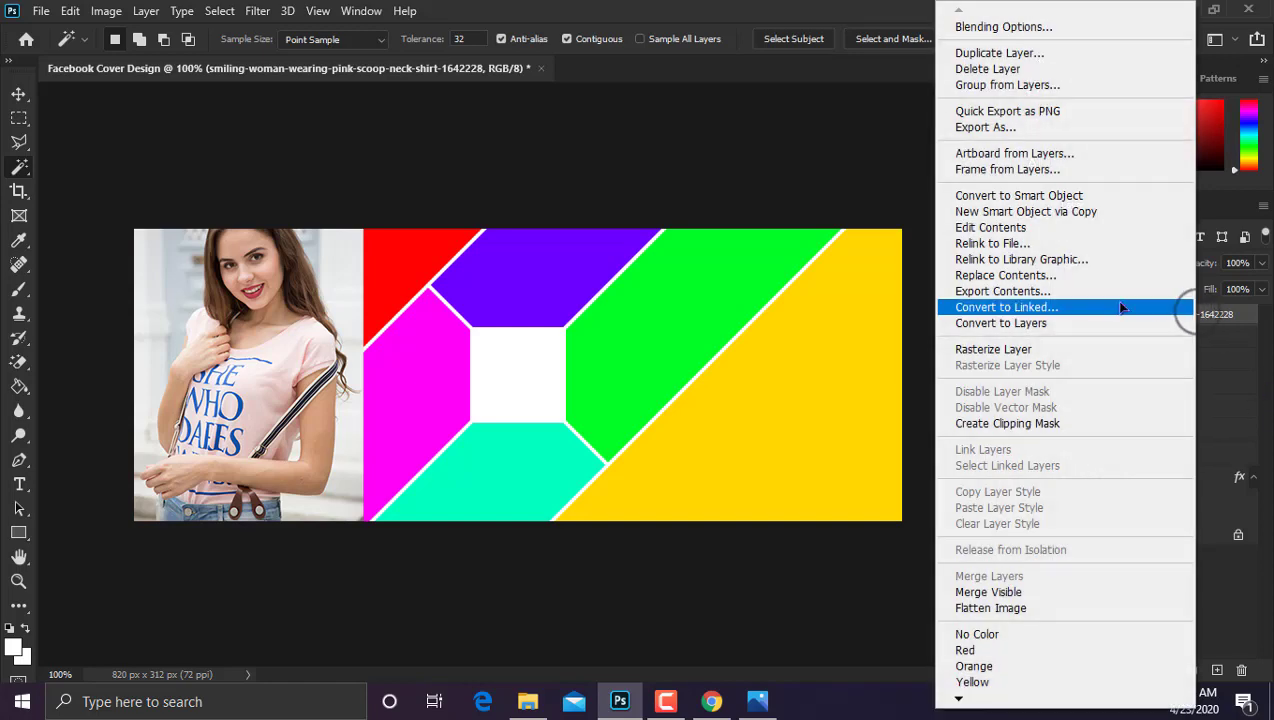
{"action": "left_click", "coordinate": [1047, 423]}
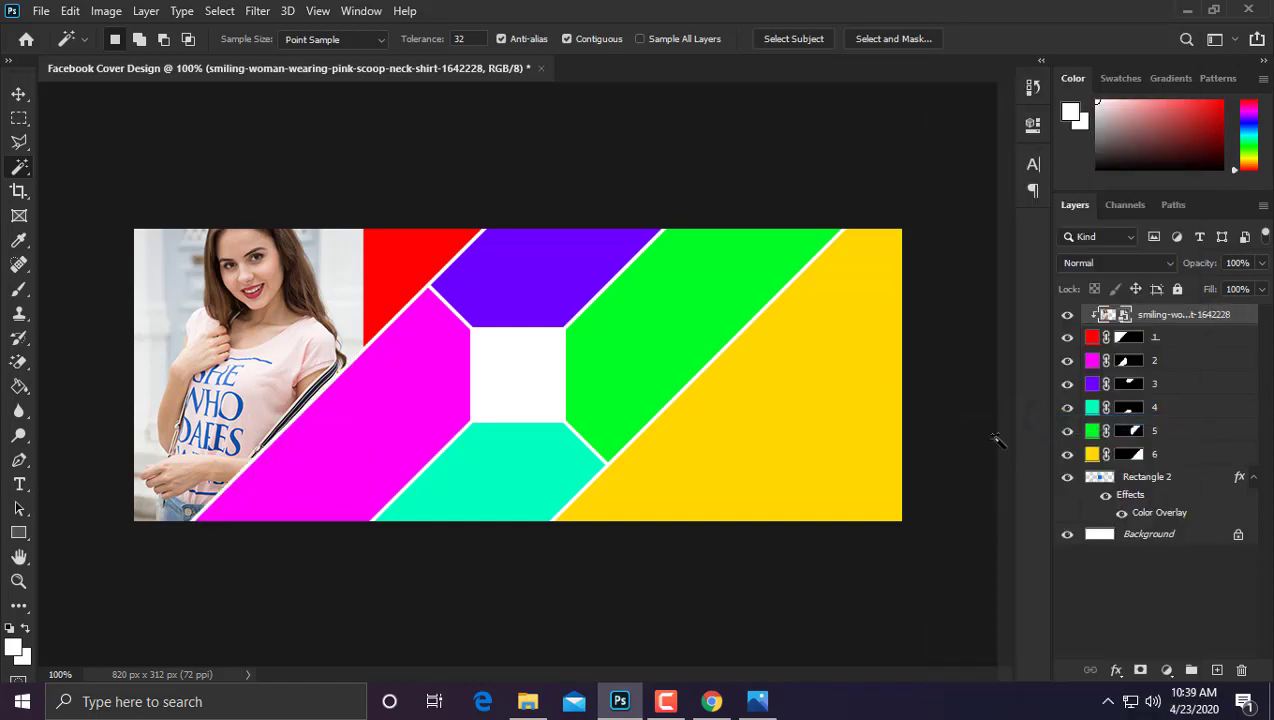
Step: Scale the smiling-woman photo to about 10.68%, rotate it about 12.5°, and position her face and shoulder inside region 1
{"action": "key", "text": "ctrl+t"}
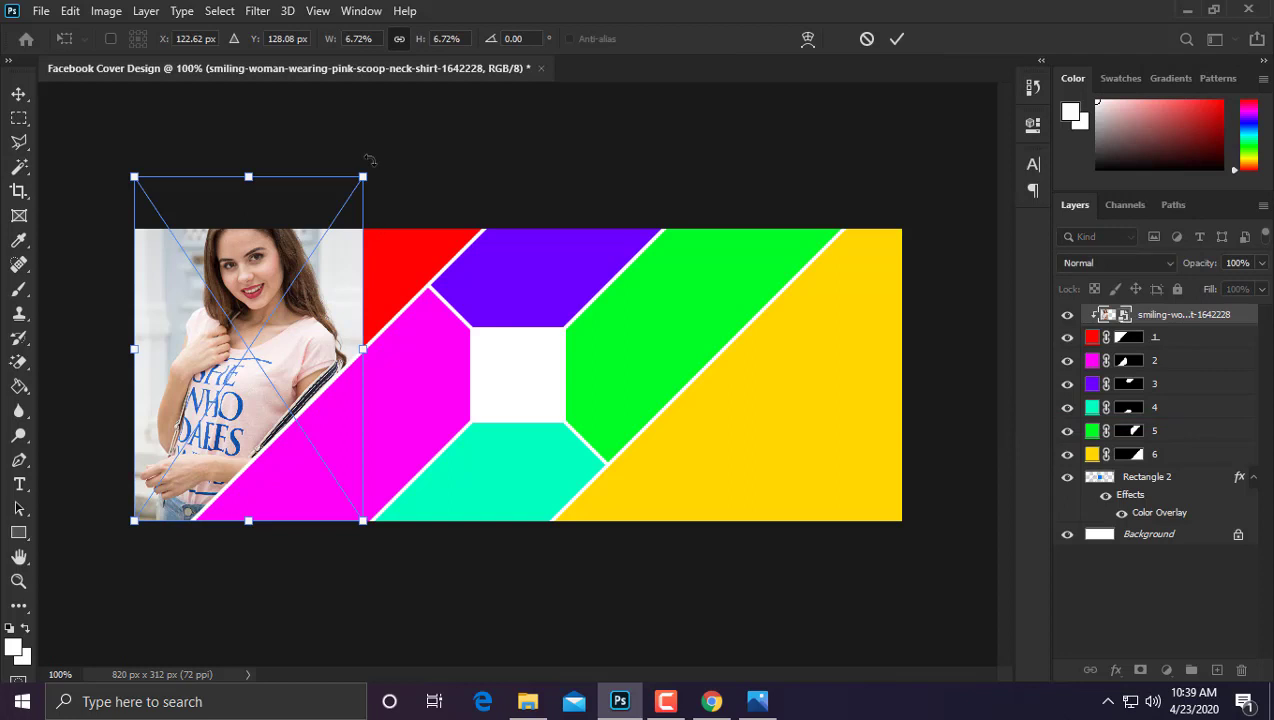
{"action": "left_click_drag", "start_coordinate": [369, 159], "coordinate": [512, 150]}
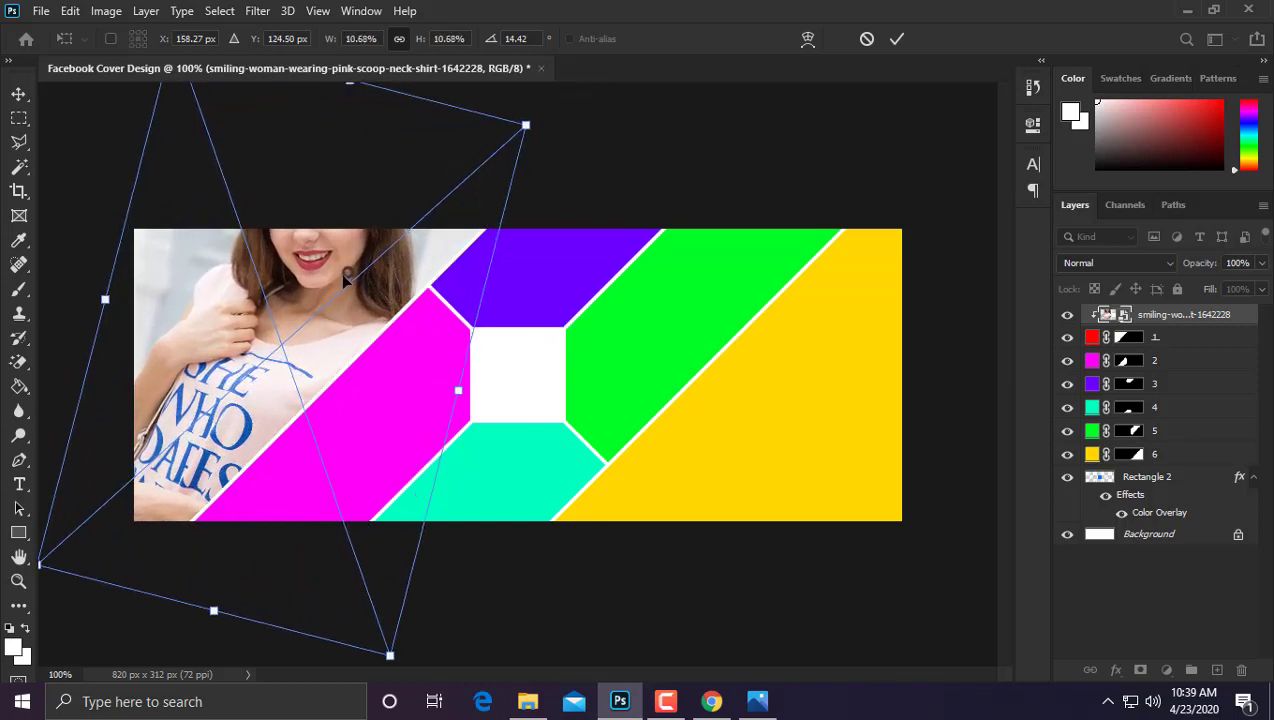
{"action": "left_click_drag", "start_coordinate": [343, 281], "coordinate": [316, 320]}
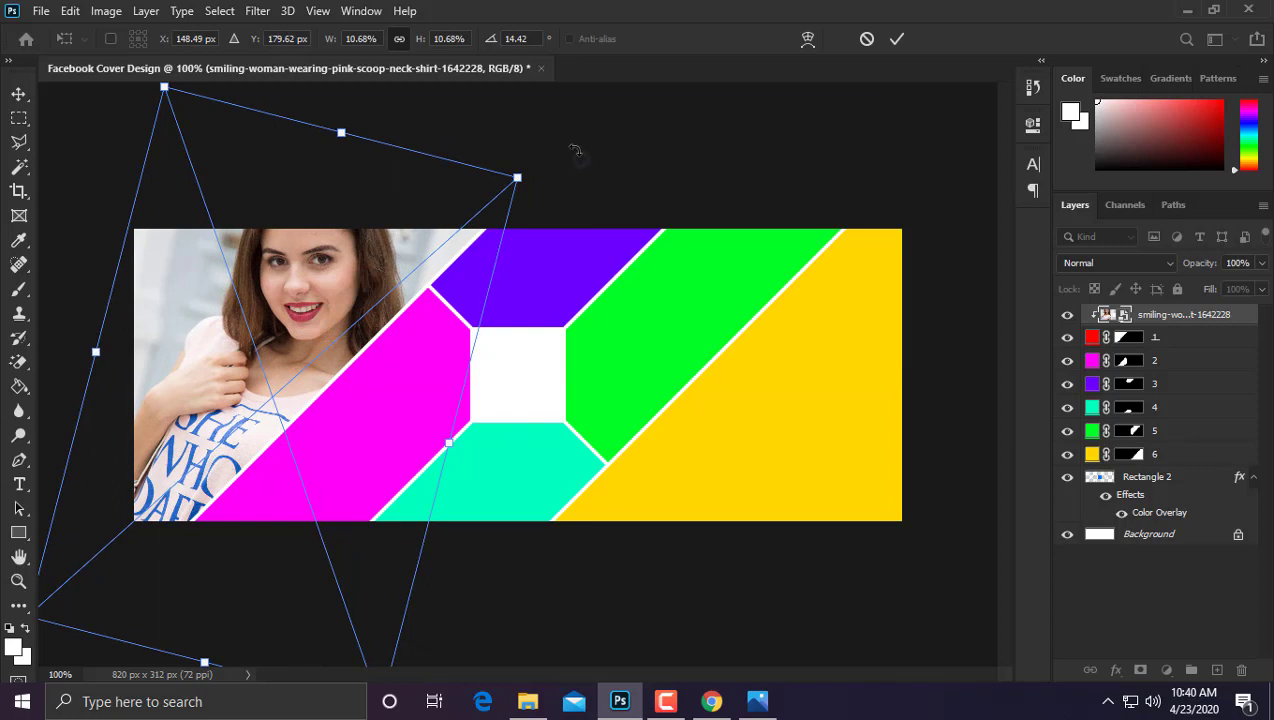
{"action": "left_click_drag", "start_coordinate": [575, 150], "coordinate": [535, 192]}
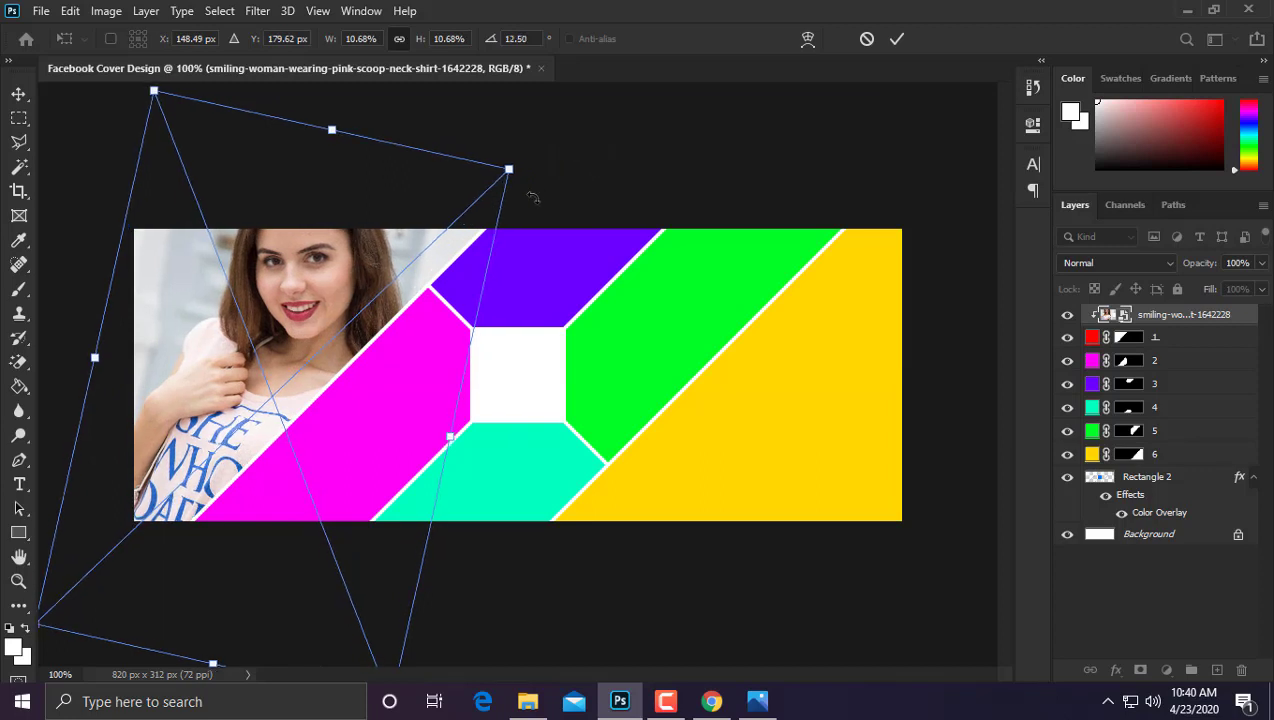
{"action": "key", "text": "Down"}
{"action": "key", "text": "Down"}
{"action": "key", "text": "Down"}
{"action": "key", "text": "Down"}
{"action": "key", "text": "Down"}
{"action": "key", "text": "Down"}
{"action": "key", "text": "Down"}
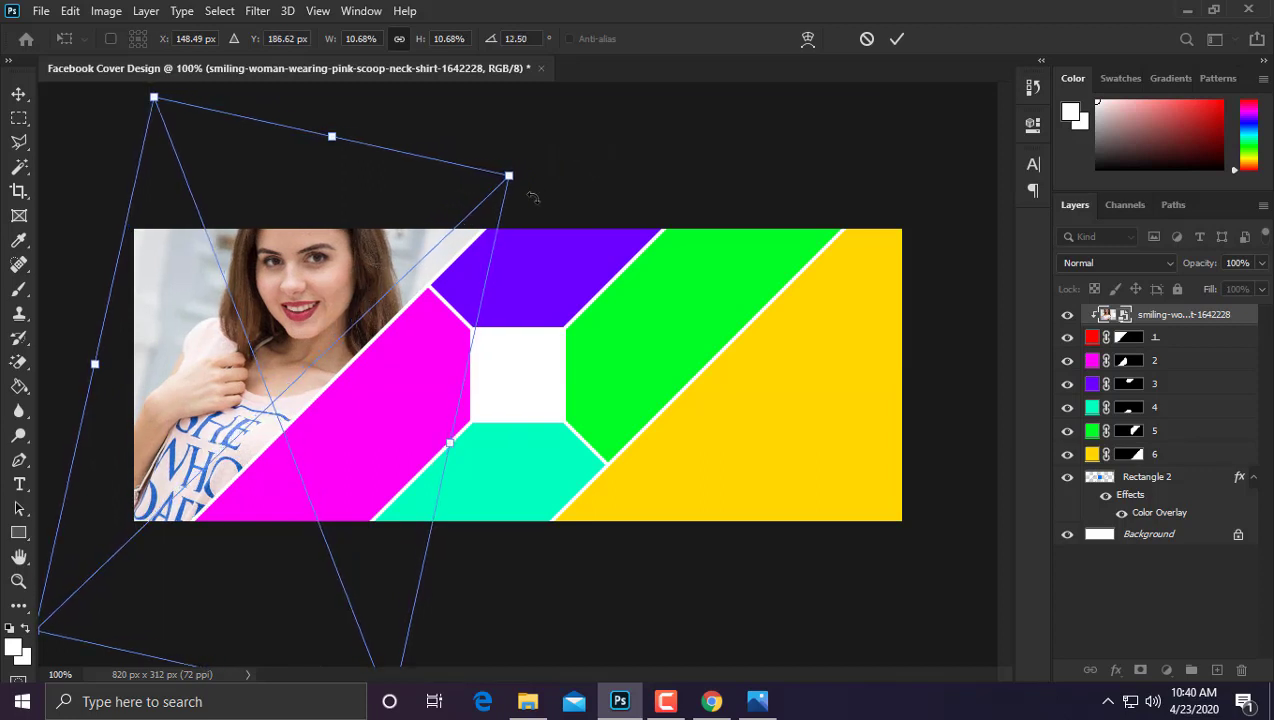
{"action": "key", "text": "Down"}
{"action": "key", "text": "Down"}
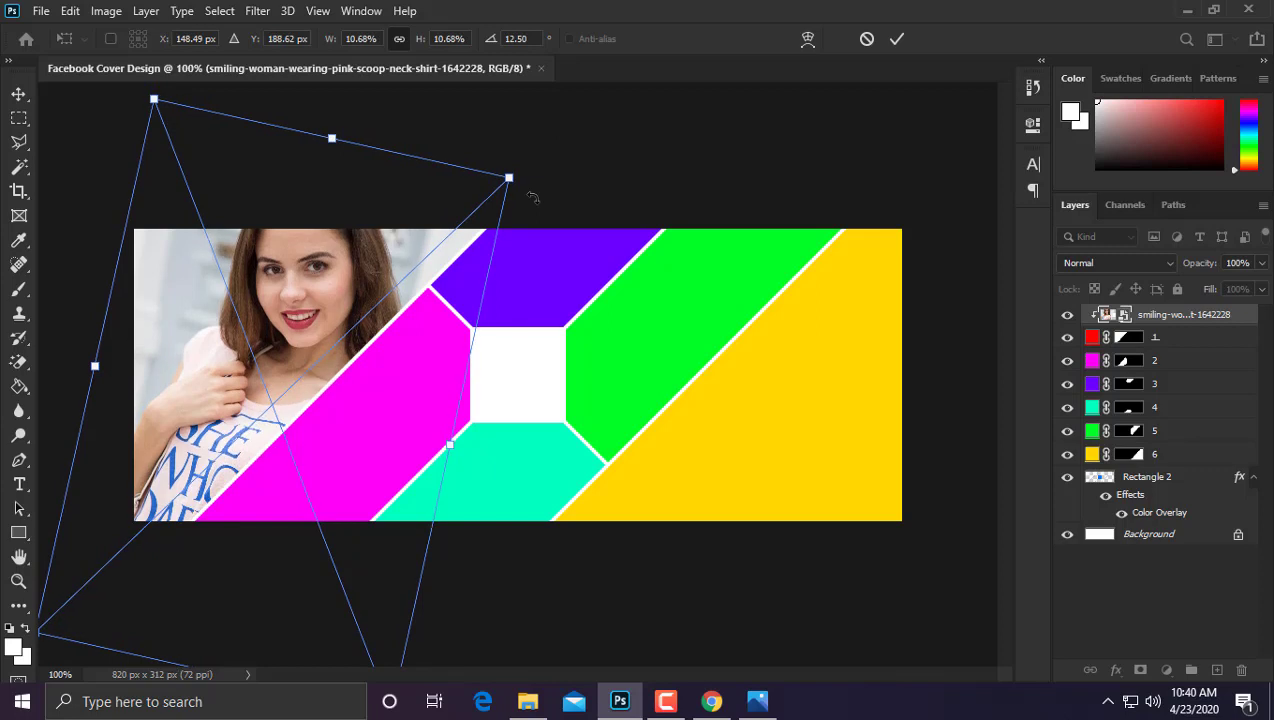
{"action": "key", "text": "Return"}
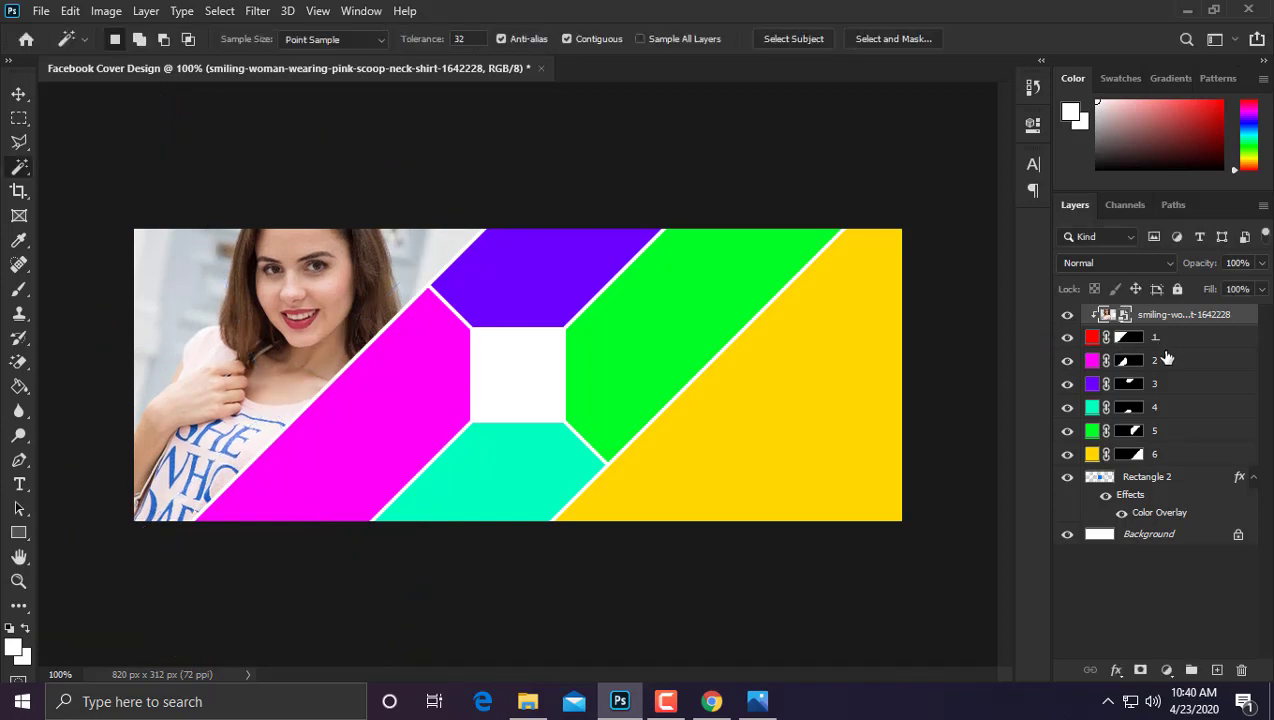
Step: Place the image women-s-white-blouse-3194582 from the Downloads folder as an embedded object directly above layer 2
{"action": "left_click", "coordinate": [1160, 338]}
{"action": "left_click", "coordinate": [1094, 363]}
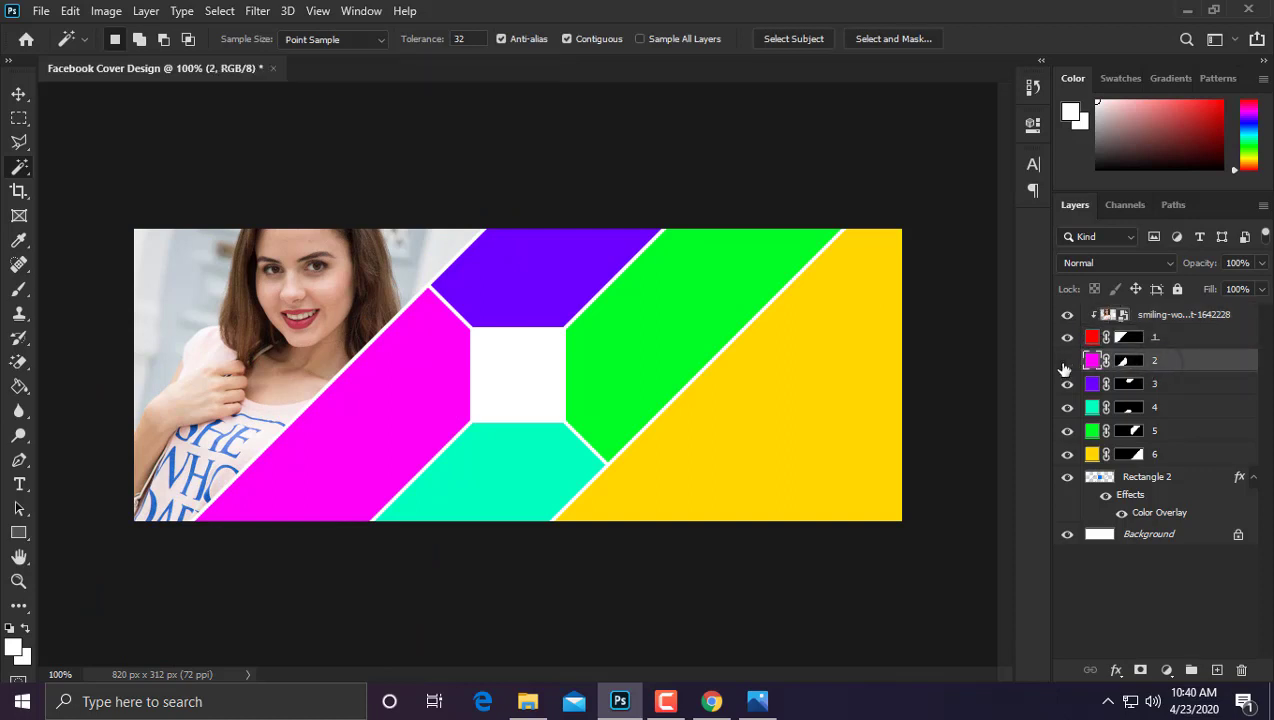
{"action": "left_click", "coordinate": [1066, 362]}
{"action": "left_click", "coordinate": [1068, 362]}
{"action": "left_click", "coordinate": [41, 11]}
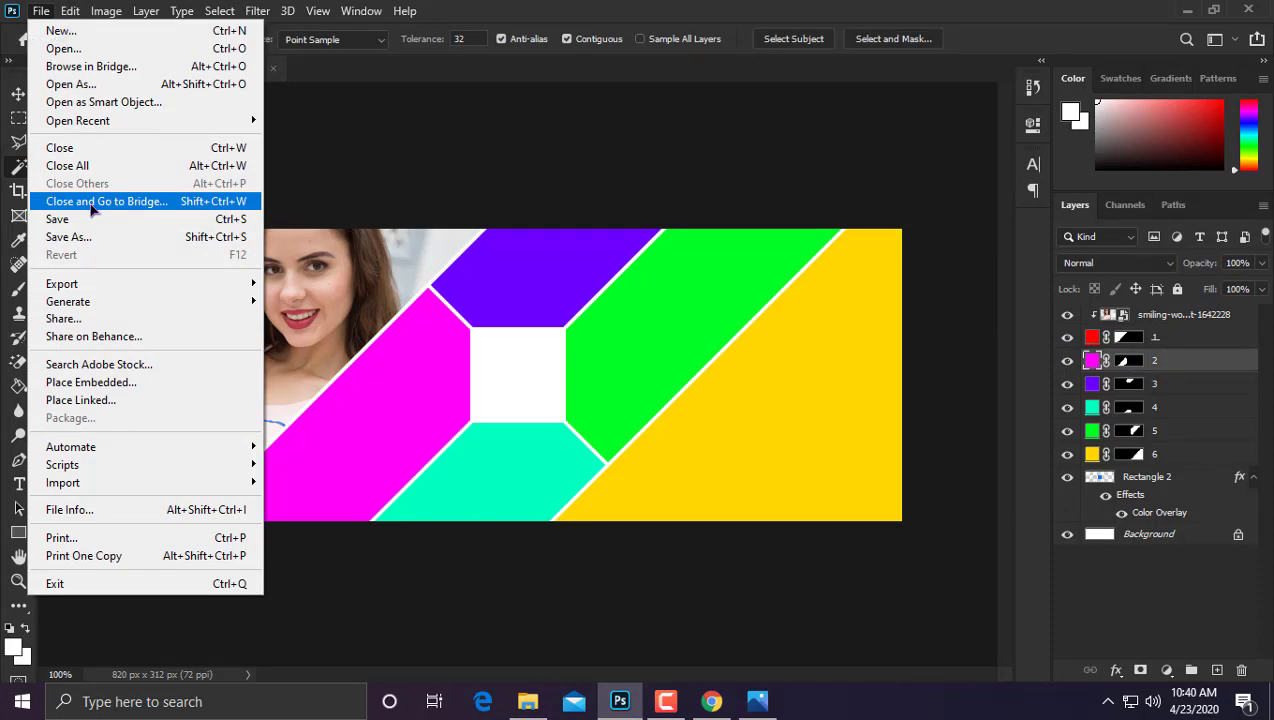
{"action": "key", "text": "Escape"}
{"action": "left_click", "coordinate": [42, 11]}
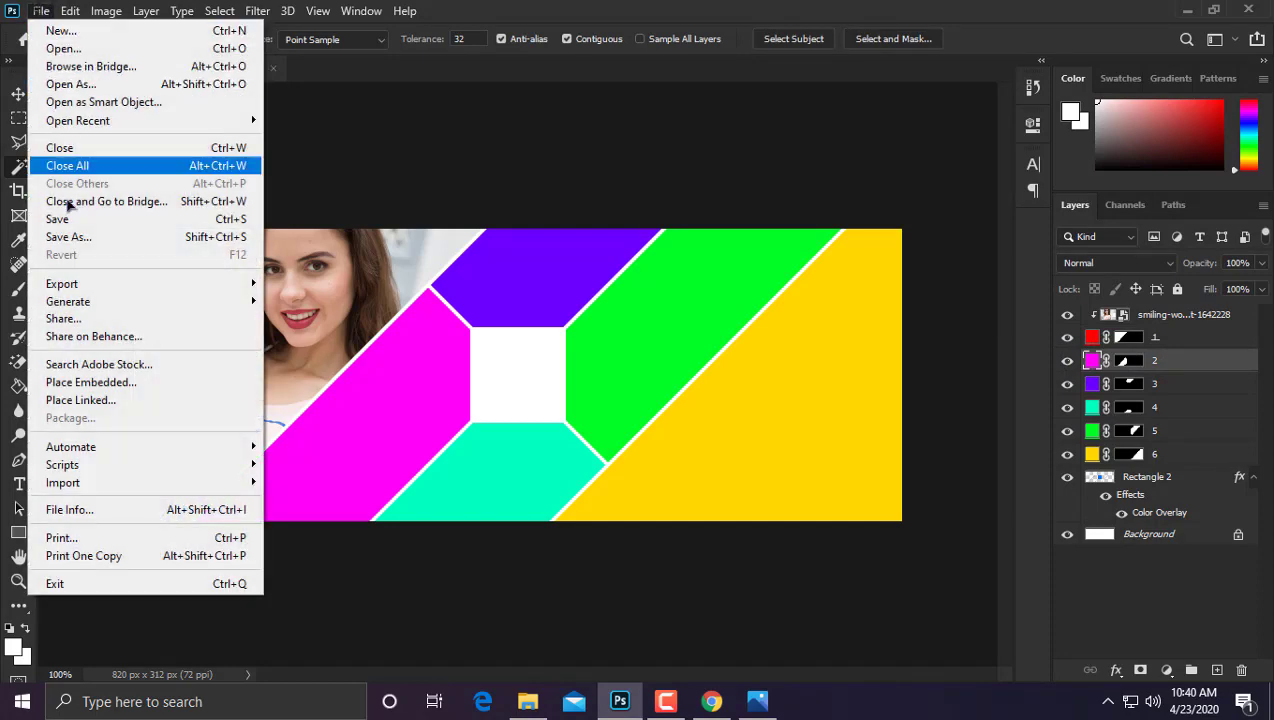
{"action": "left_click", "coordinate": [100, 380]}
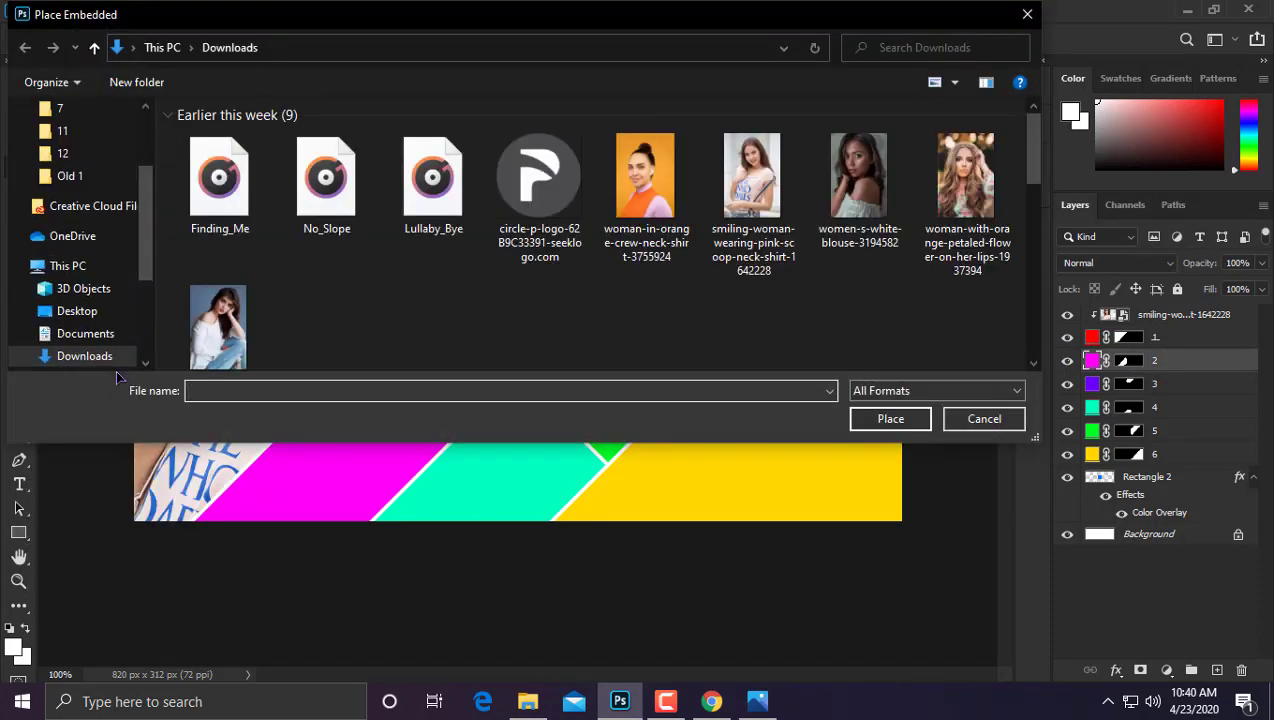
{"action": "left_click", "coordinate": [845, 188]}
{"action": "double_click", "coordinate": [845, 188]}
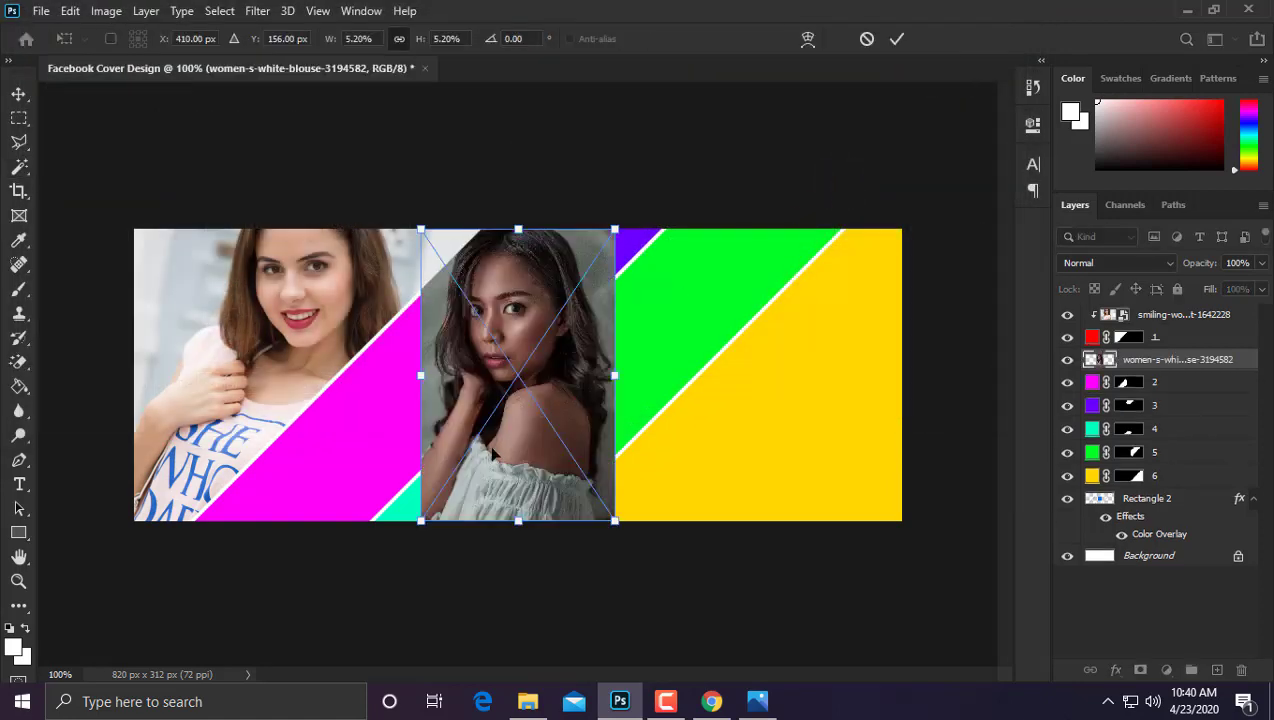
Step: Move the white-blouse photo over the magenta region, rotate it about 20.33°, and clip it to layer 2
{"action": "left_click_drag", "start_coordinate": [493, 455], "coordinate": [341, 502]}
{"action": "left_click_drag", "start_coordinate": [489, 258], "coordinate": [565, 316]}
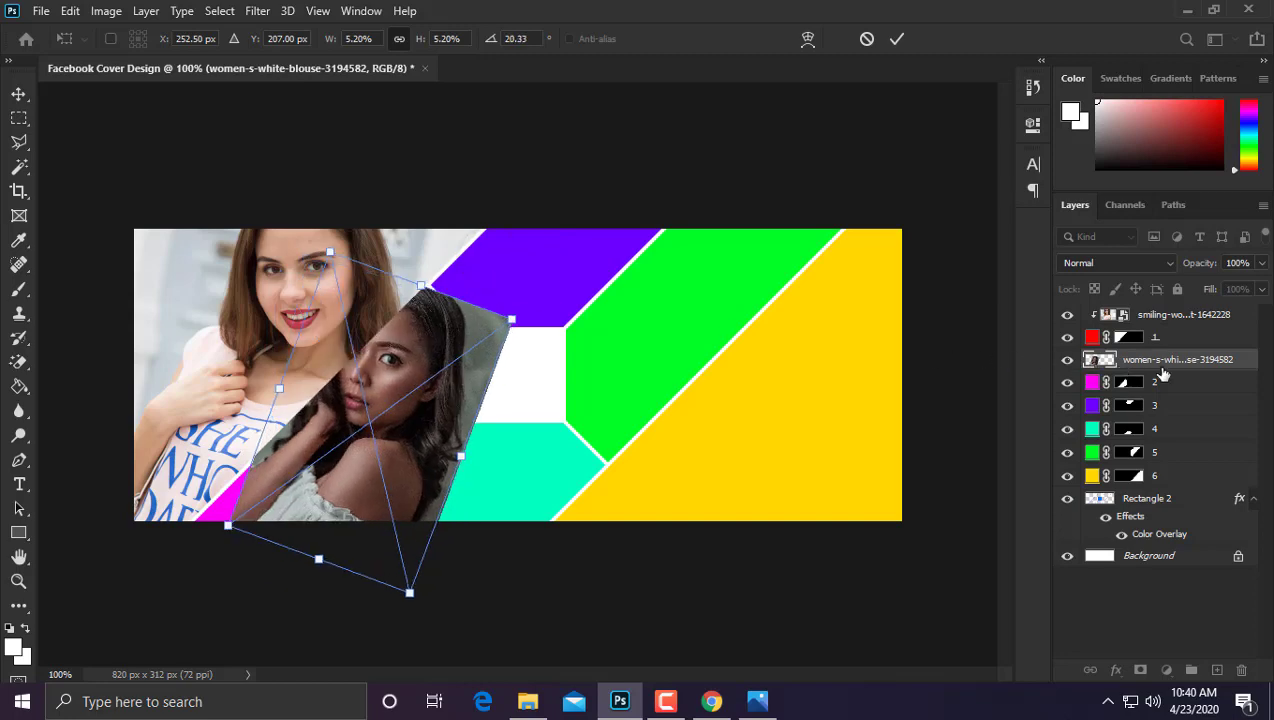
{"action": "key", "text": "Return"}
{"action": "key", "text": "w"}
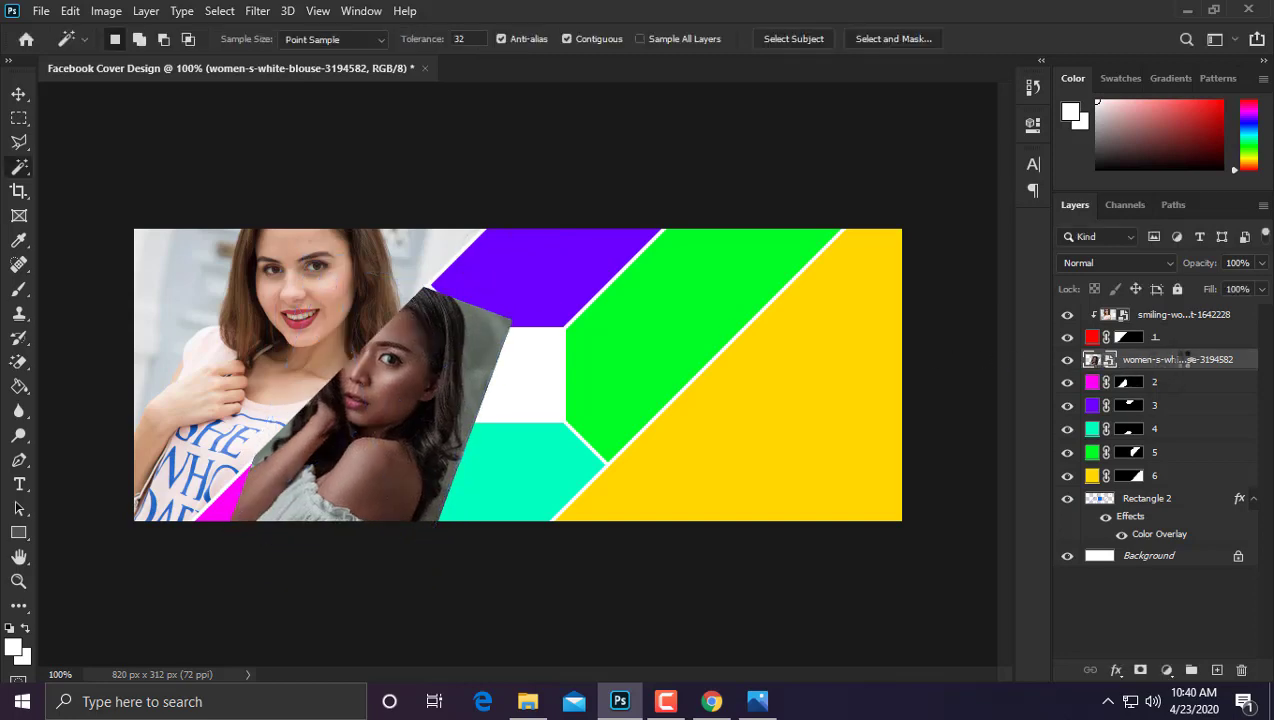
{"action": "right_click", "coordinate": [1186, 359]}
{"action": "left_click", "coordinate": [1022, 424]}
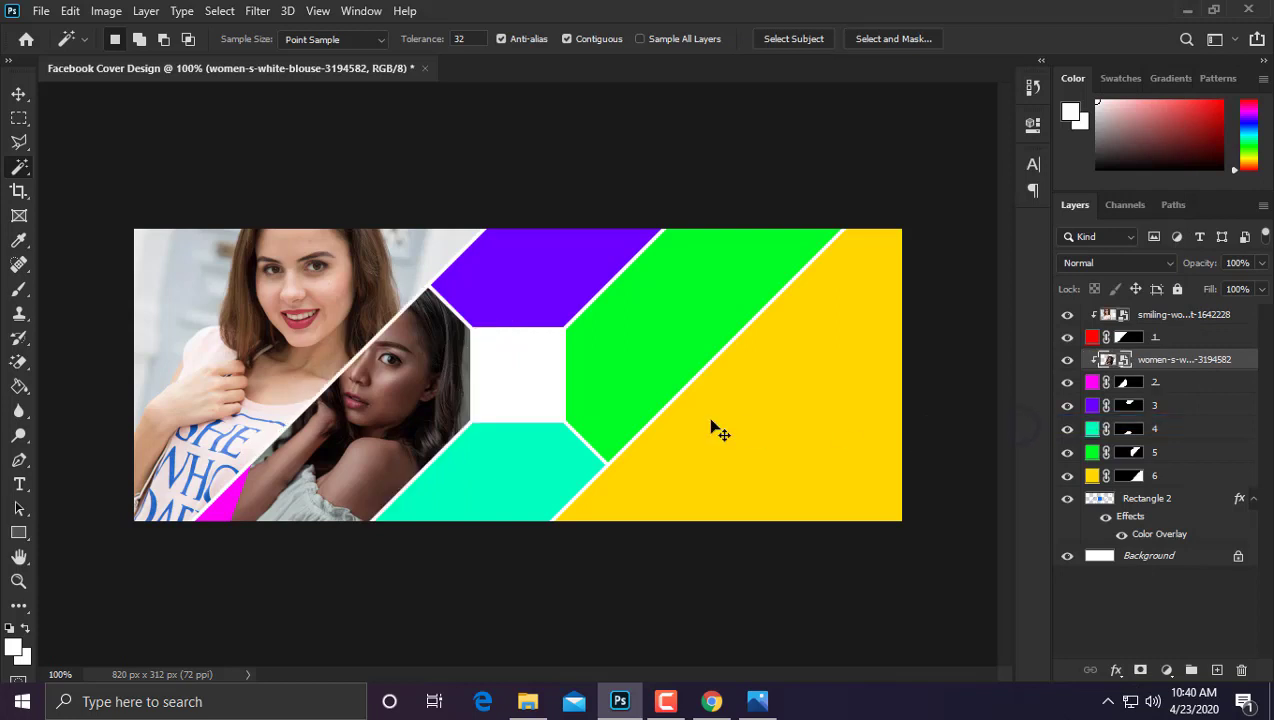
Step: Scale the white-blouse photo to about 6.12%, rotate it to about 41.98°, and reposition it to fill region 2
{"action": "key", "text": "ctrl+t"}
{"action": "left_click_drag", "start_coordinate": [562, 318], "coordinate": [580, 364]}
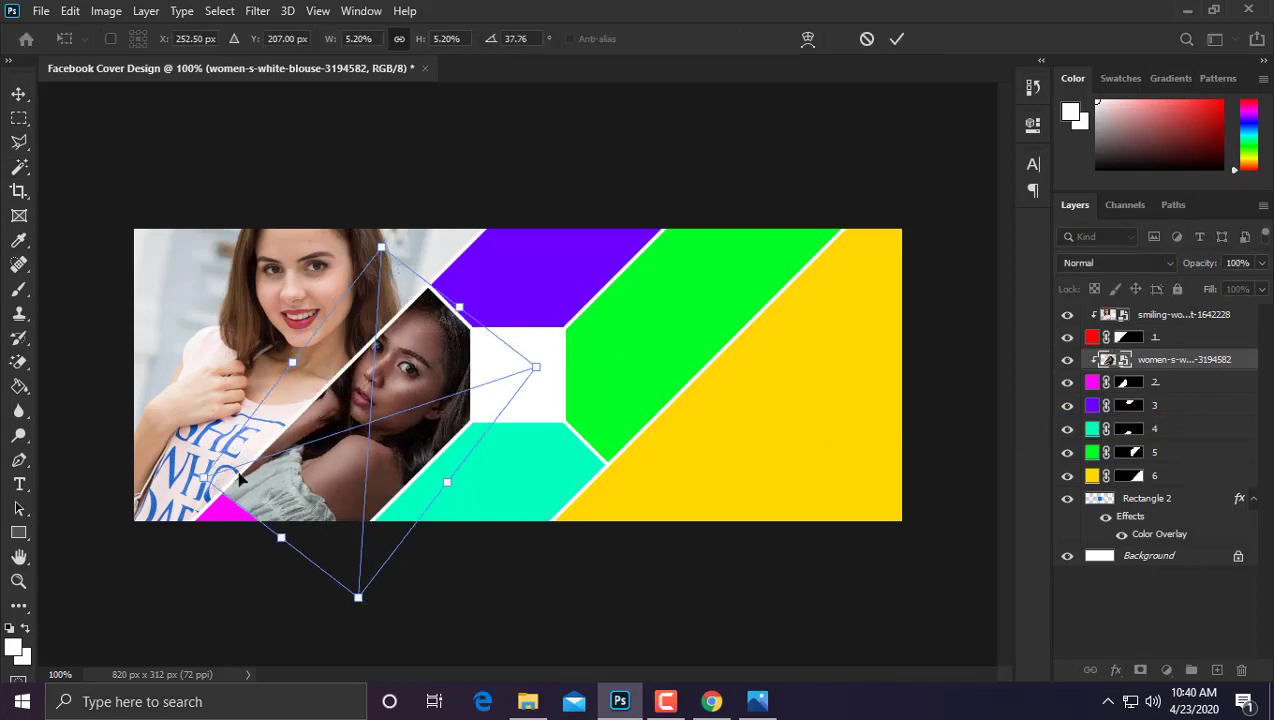
{"action": "left_click_drag", "start_coordinate": [260, 546], "coordinate": [228, 586]}
{"action": "left_click_drag", "start_coordinate": [648, 341], "coordinate": [650, 334]}
{"action": "left_click_drag", "start_coordinate": [429, 424], "coordinate": [428, 420]}
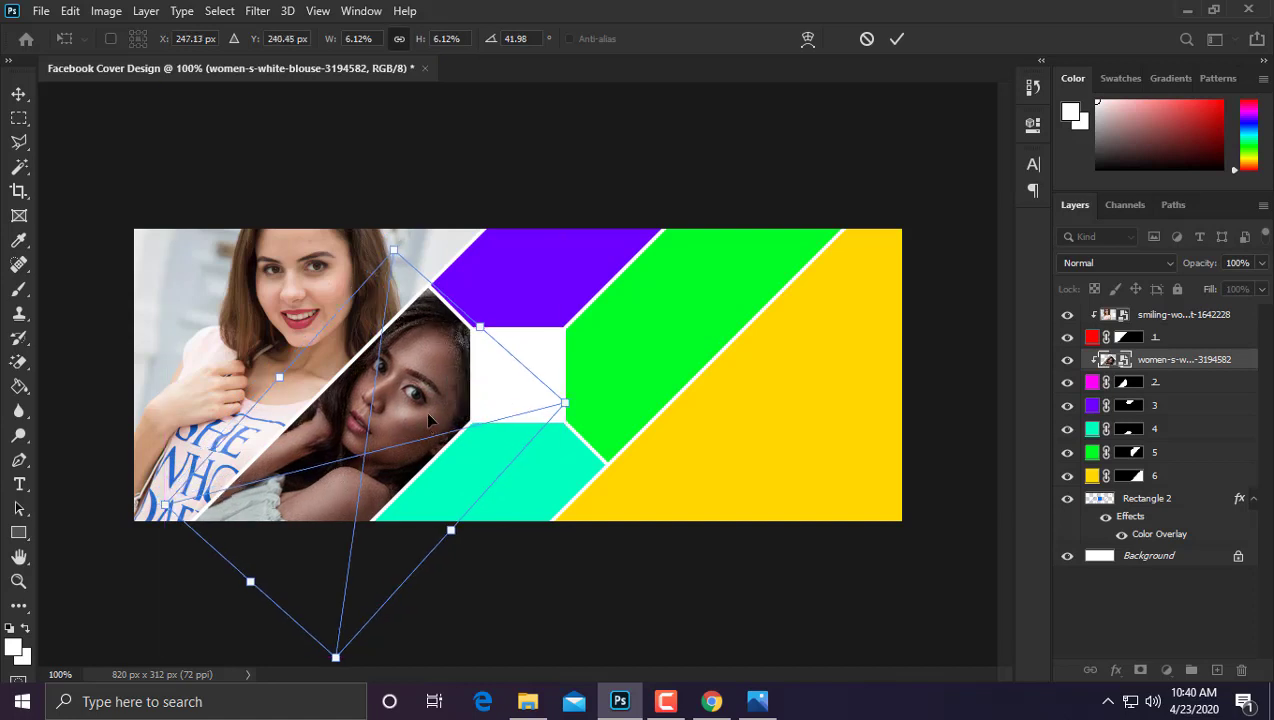
{"action": "key", "text": "Return"}
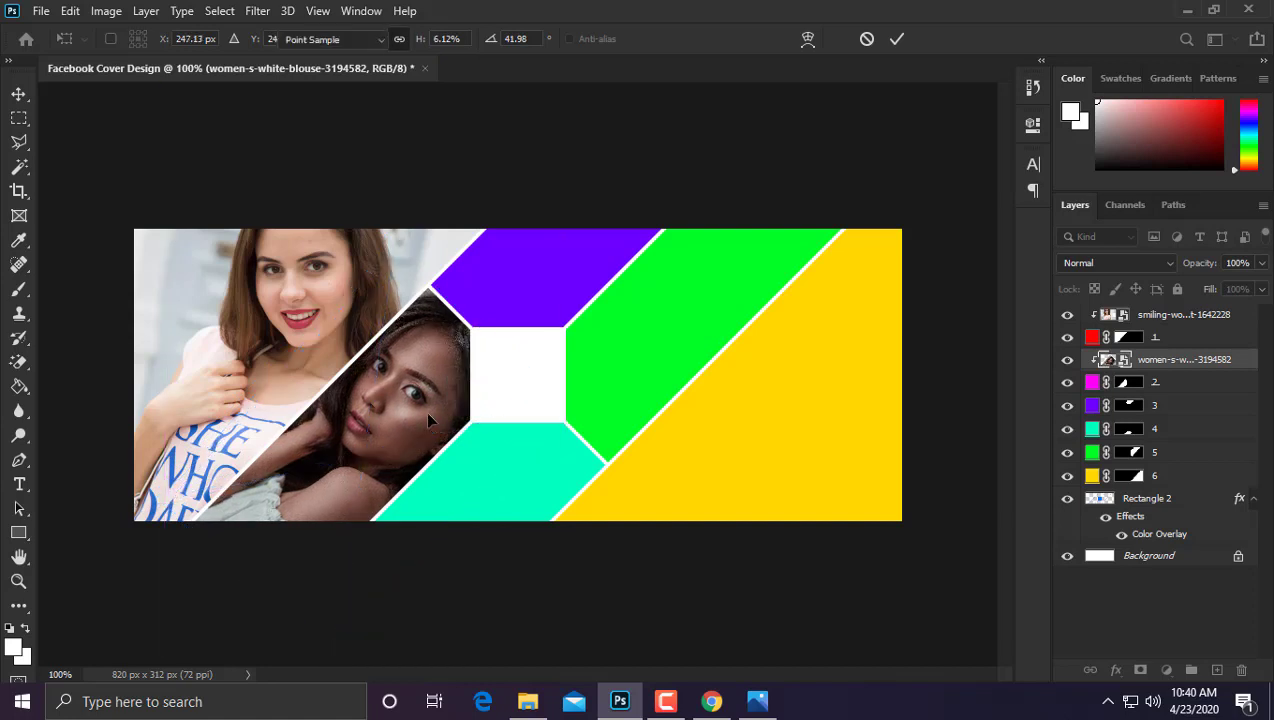
{"action": "key", "text": "w"}
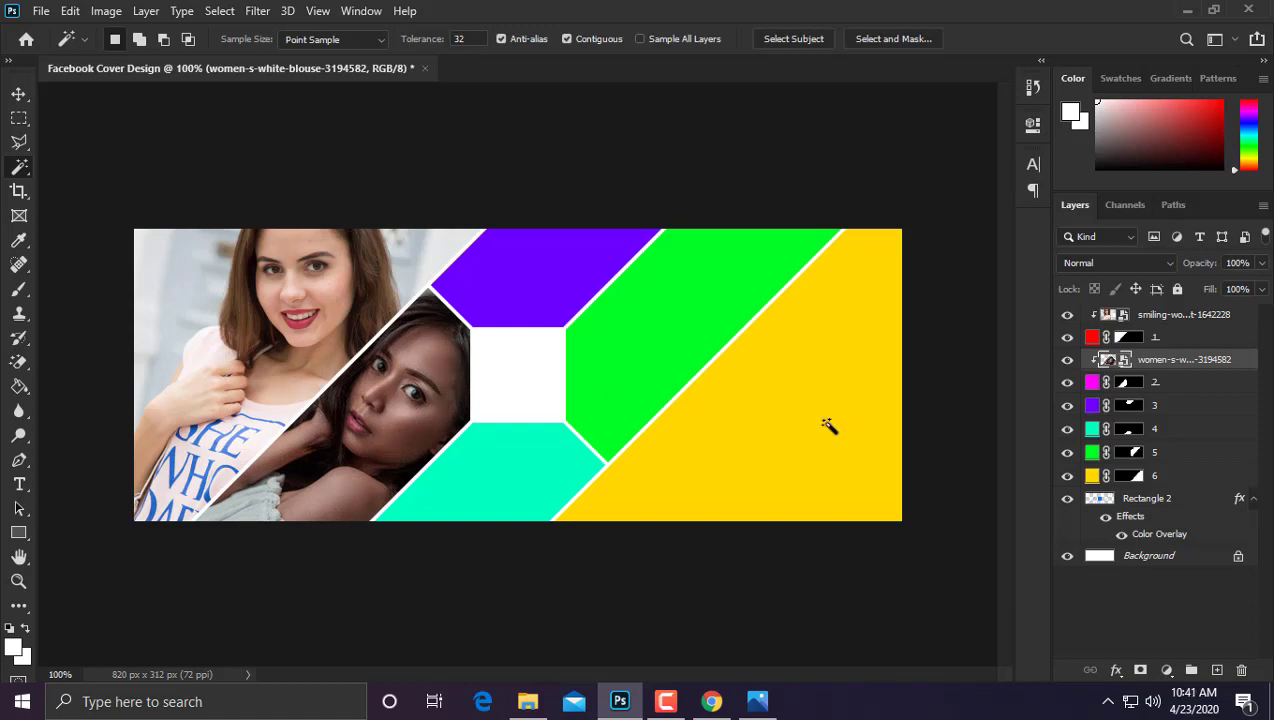
Step: Place woman-in-orange-crew-neck-shirt-3755924 as an embedded object directly above layer 3 and clip it to that layer
{"action": "left_click", "coordinate": [1180, 388]}
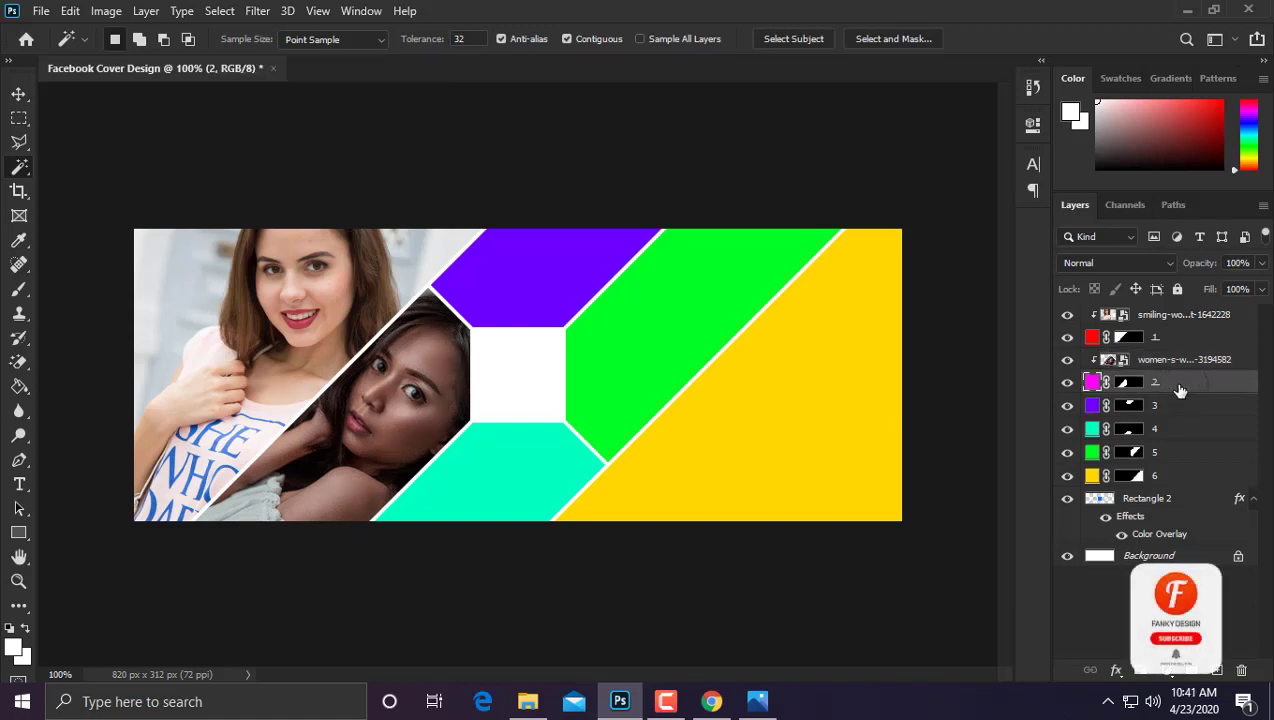
{"action": "left_click", "coordinate": [1178, 407]}
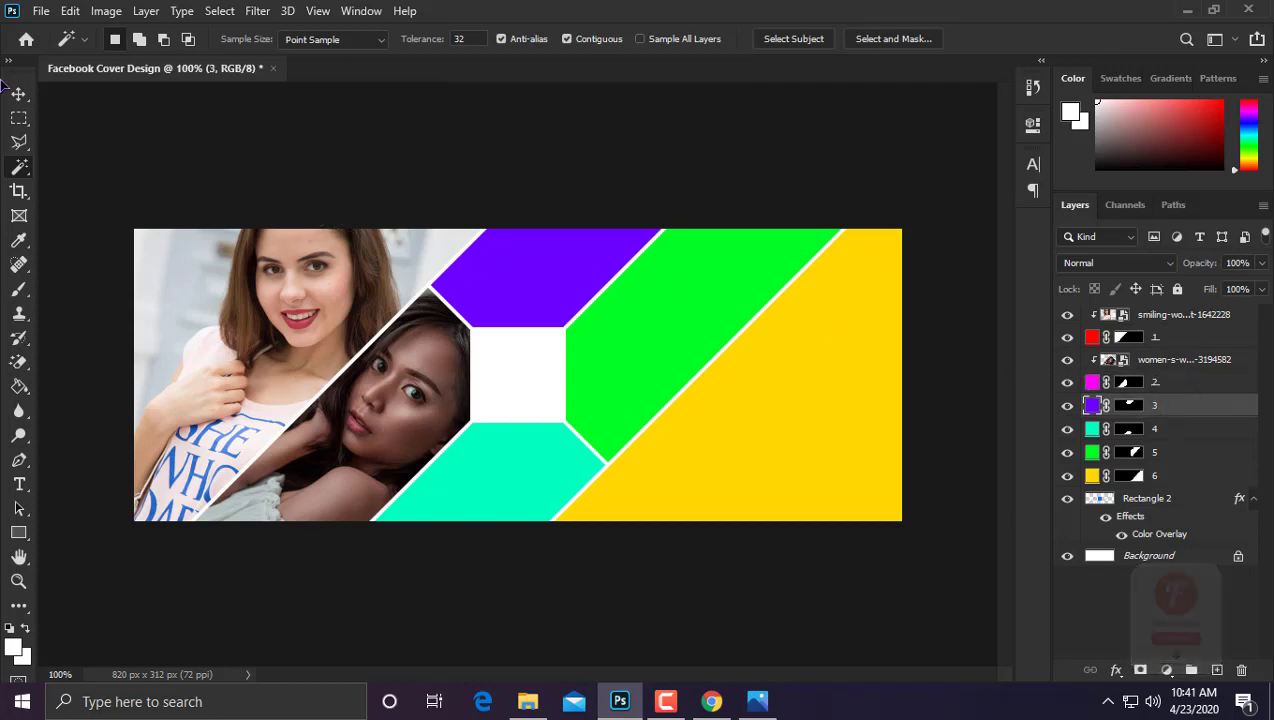
{"action": "left_click", "coordinate": [41, 11]}
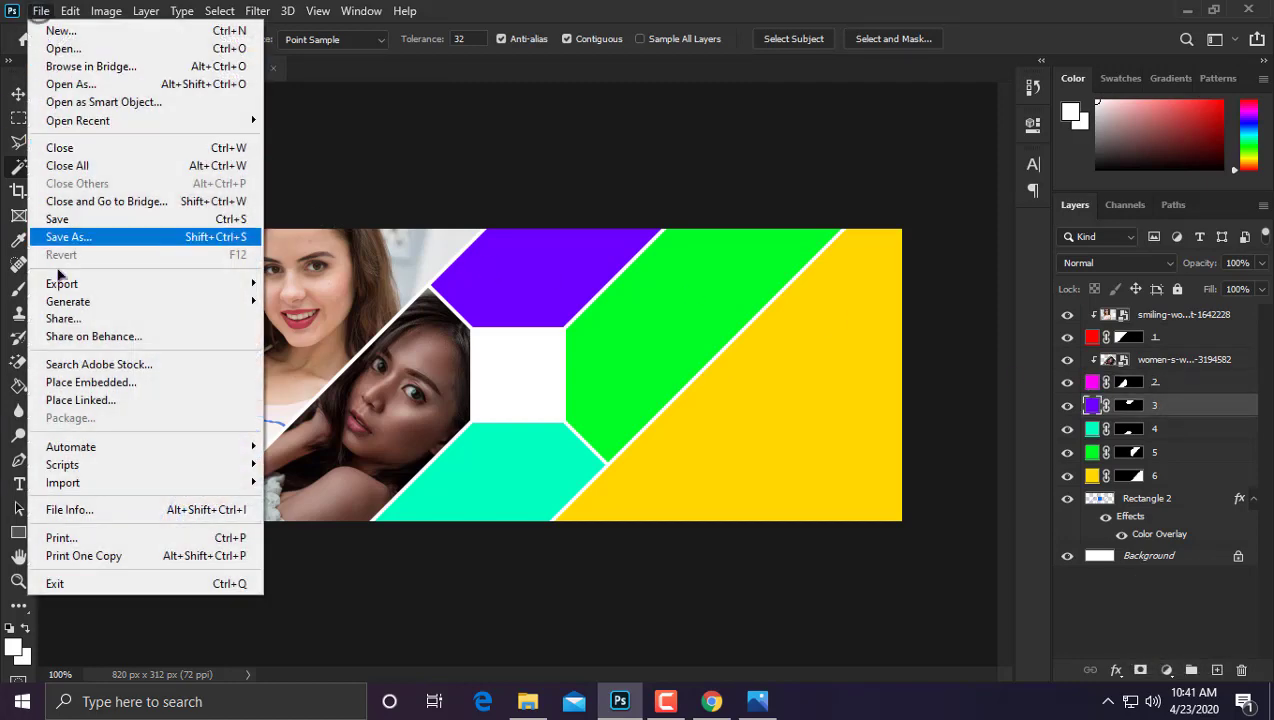
{"action": "left_click", "coordinate": [73, 383]}
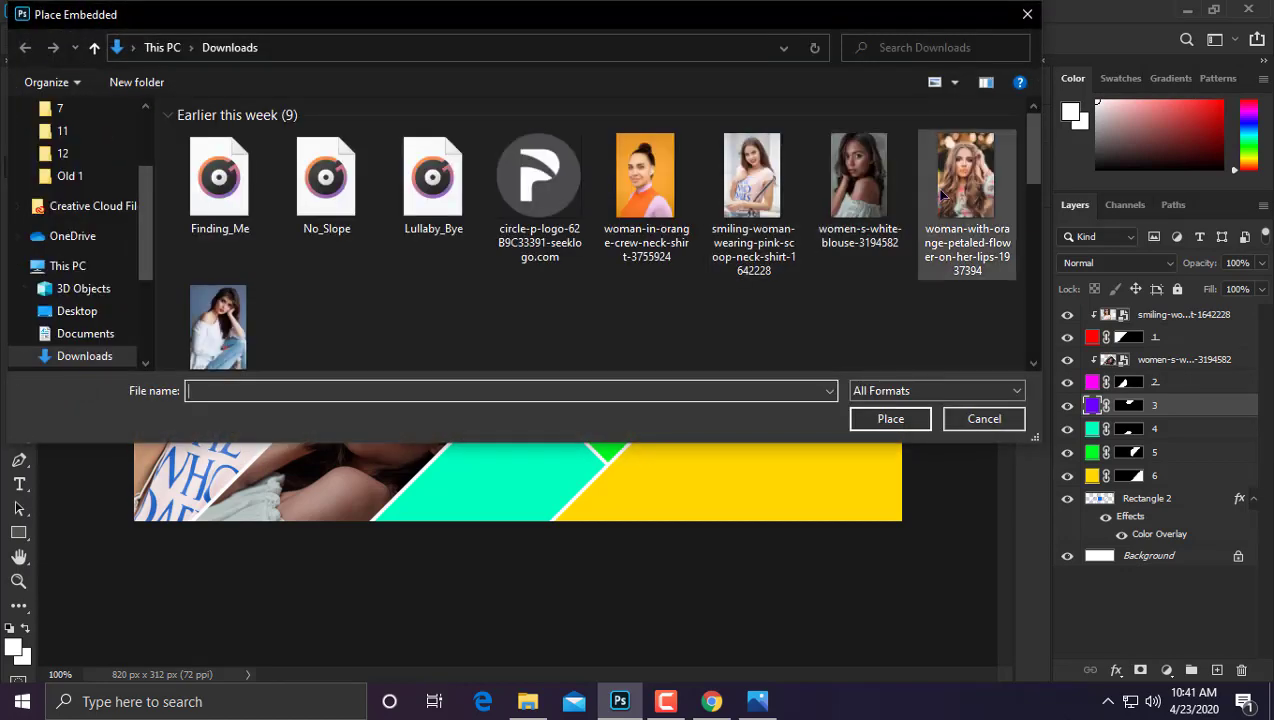
{"action": "double_click", "coordinate": [650, 195]}
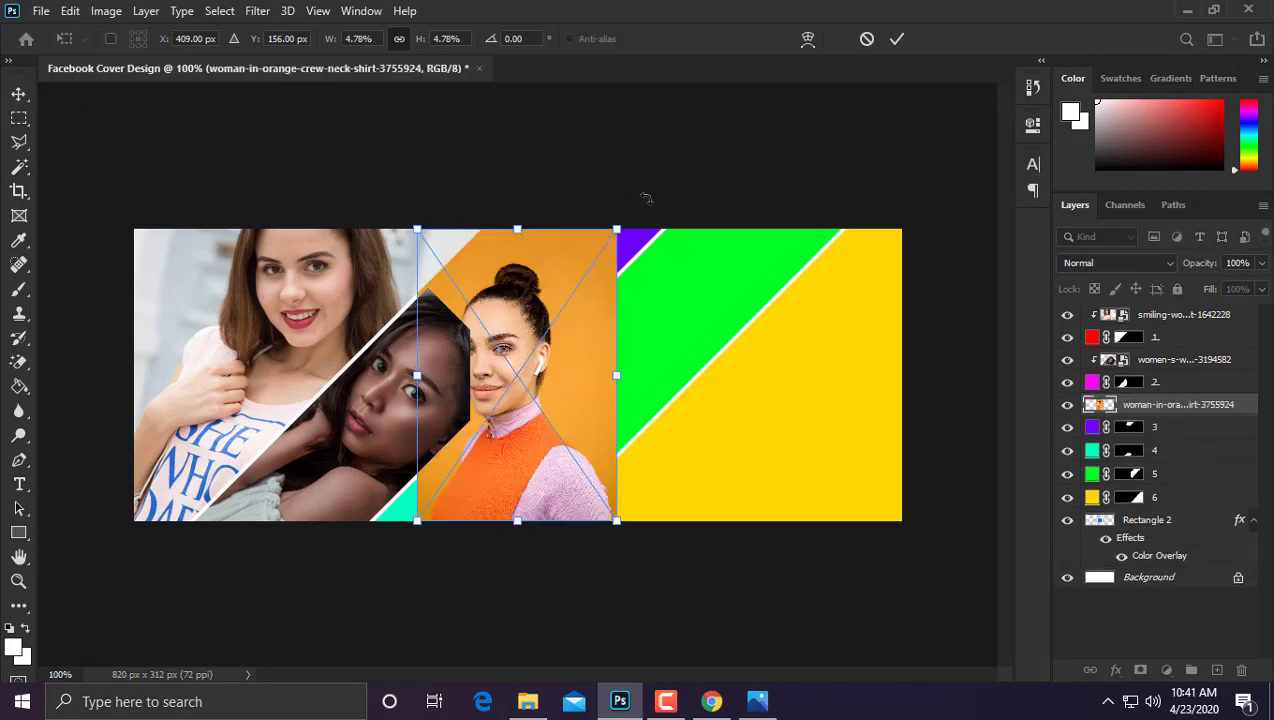
{"action": "key", "text": "Return"}
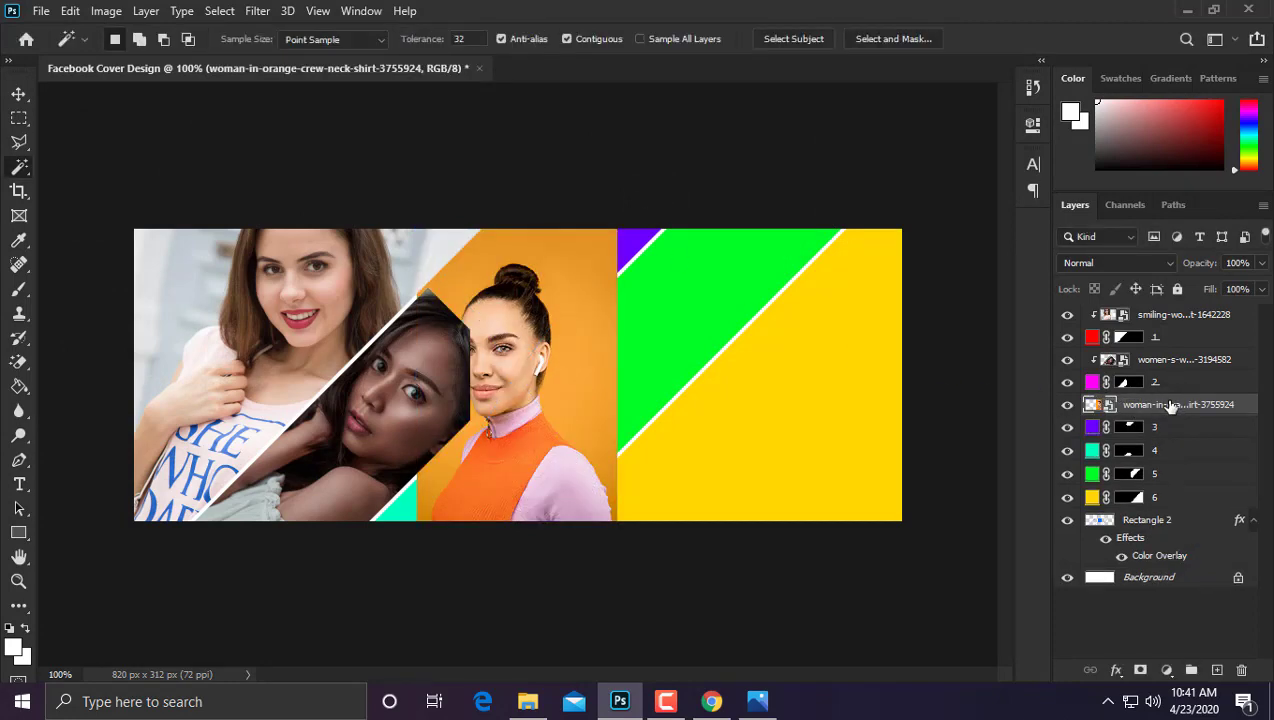
{"action": "right_click", "coordinate": [1170, 404]}
{"action": "left_click", "coordinate": [992, 423]}
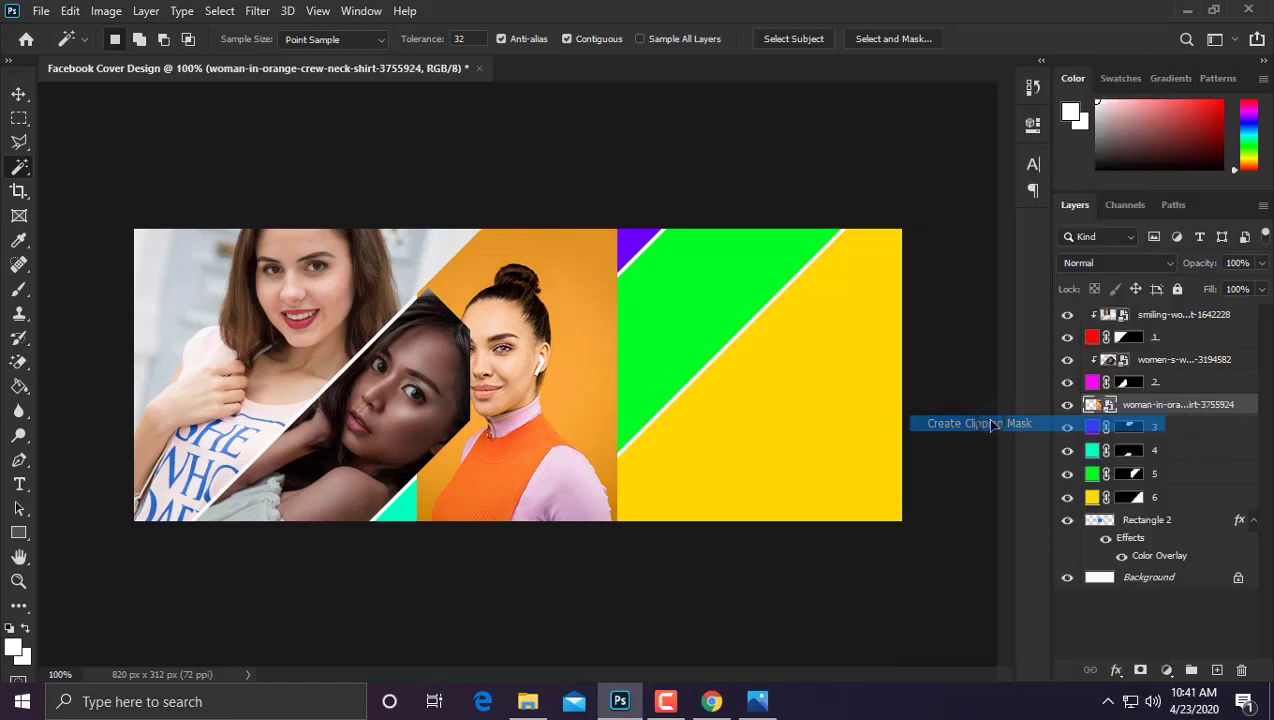
Step: Rotate the orange-shirt photo about 22.55° and move it up so the face sits inside region 3
{"action": "key", "text": "ctrl+t"}
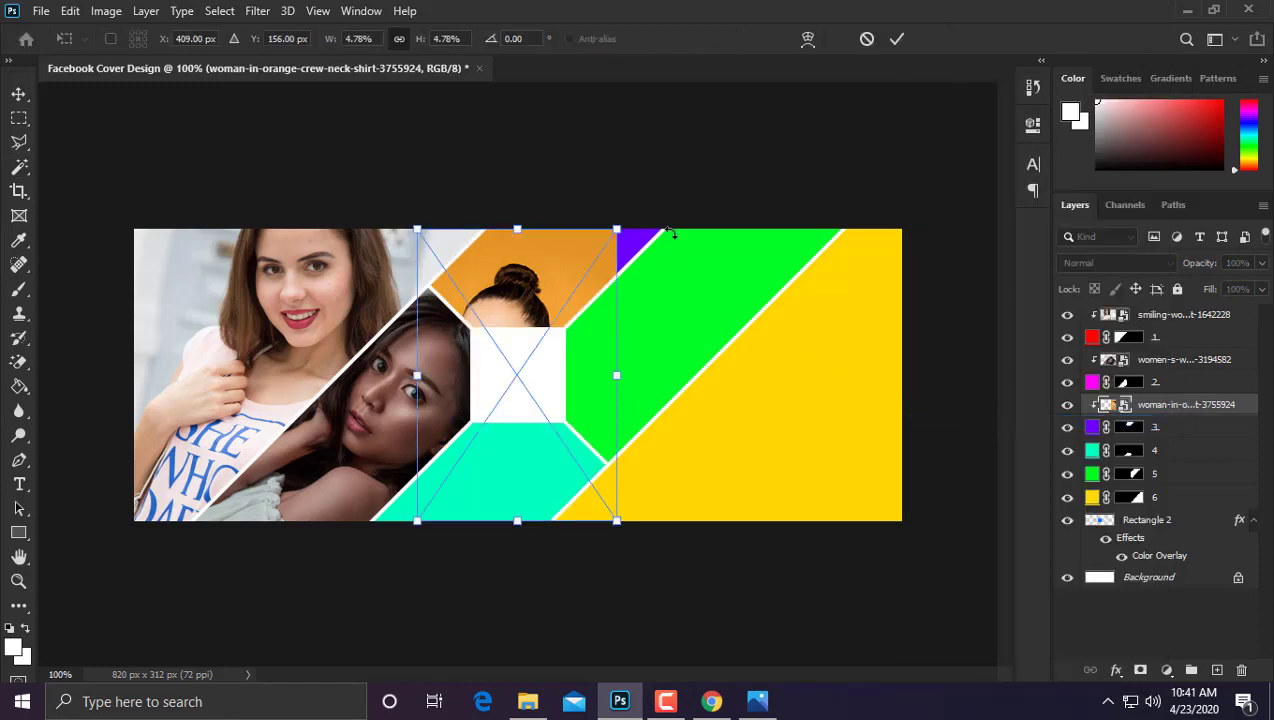
{"action": "left_click_drag", "start_coordinate": [682, 186], "coordinate": [731, 220]}
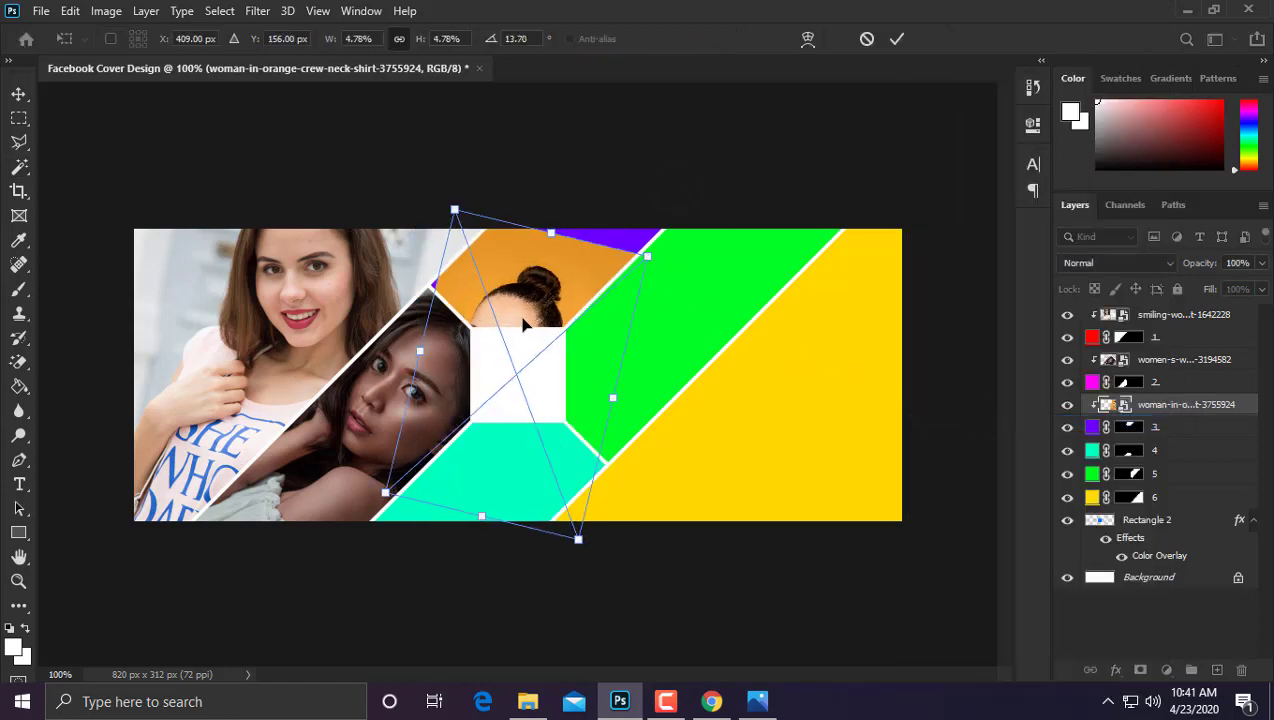
{"action": "left_click_drag", "start_coordinate": [522, 318], "coordinate": [541, 236]}
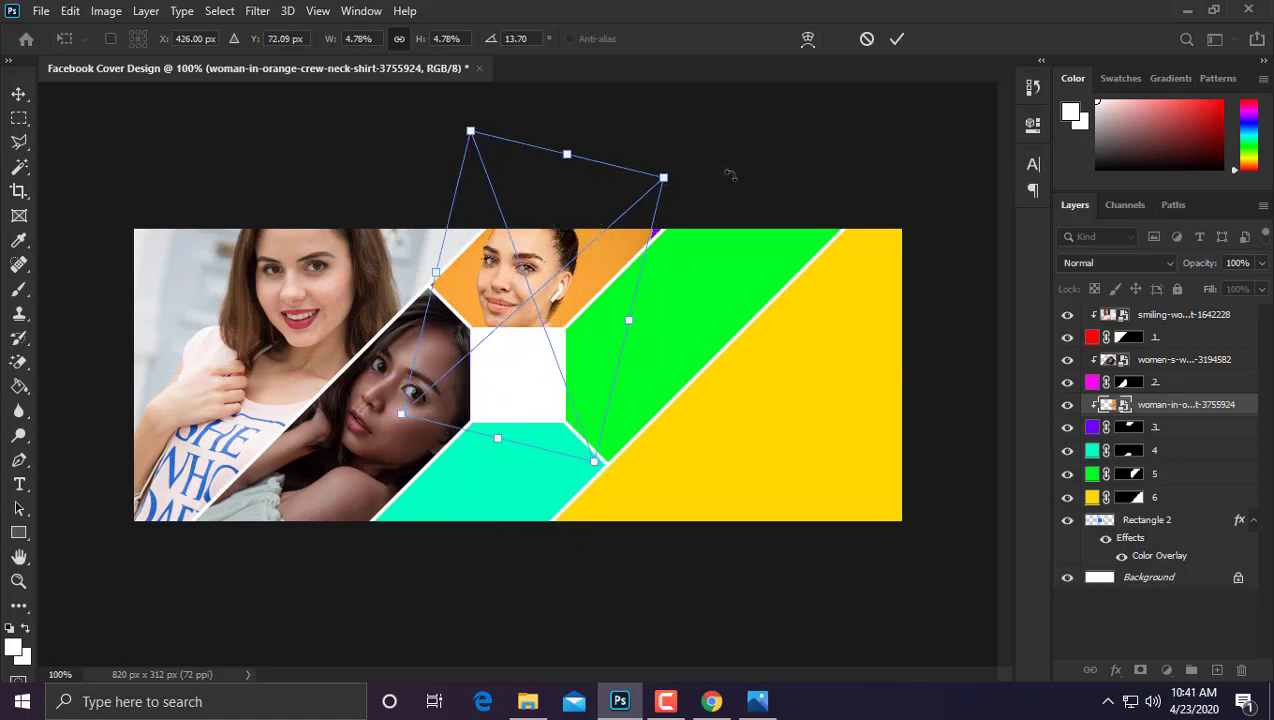
{"action": "left_click_drag", "start_coordinate": [731, 175], "coordinate": [754, 197]}
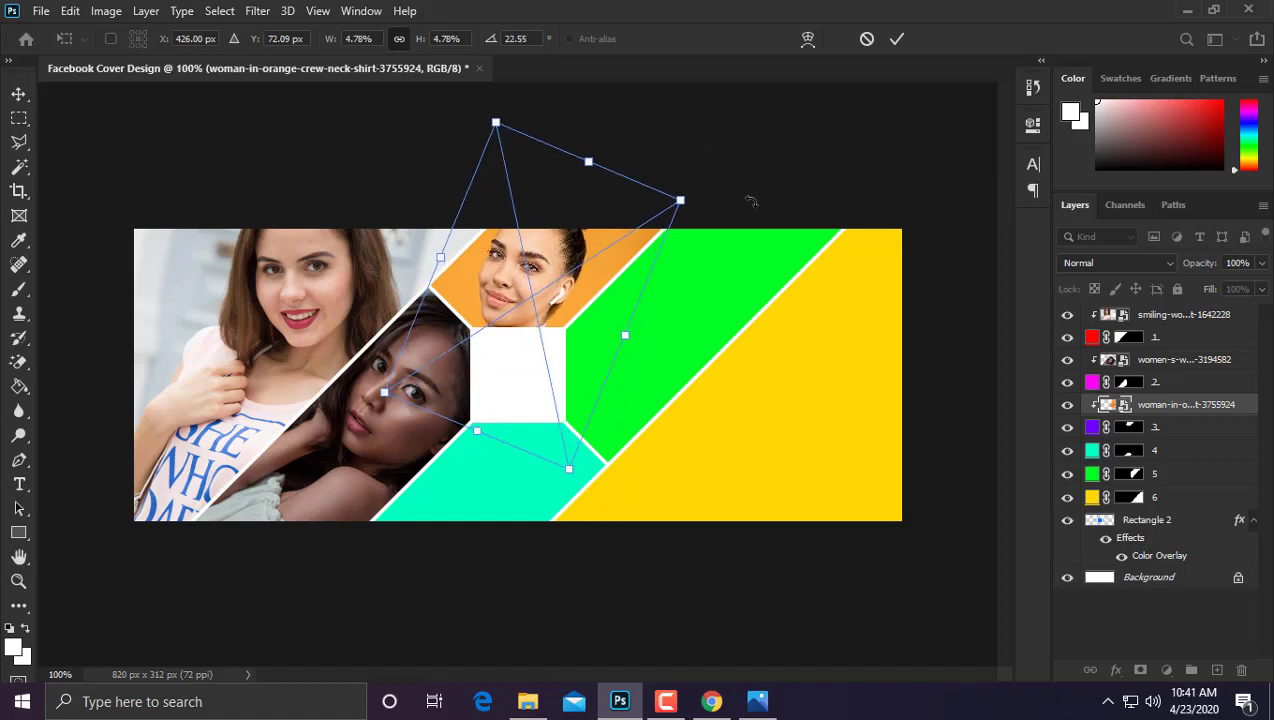
{"action": "key", "text": "Return"}
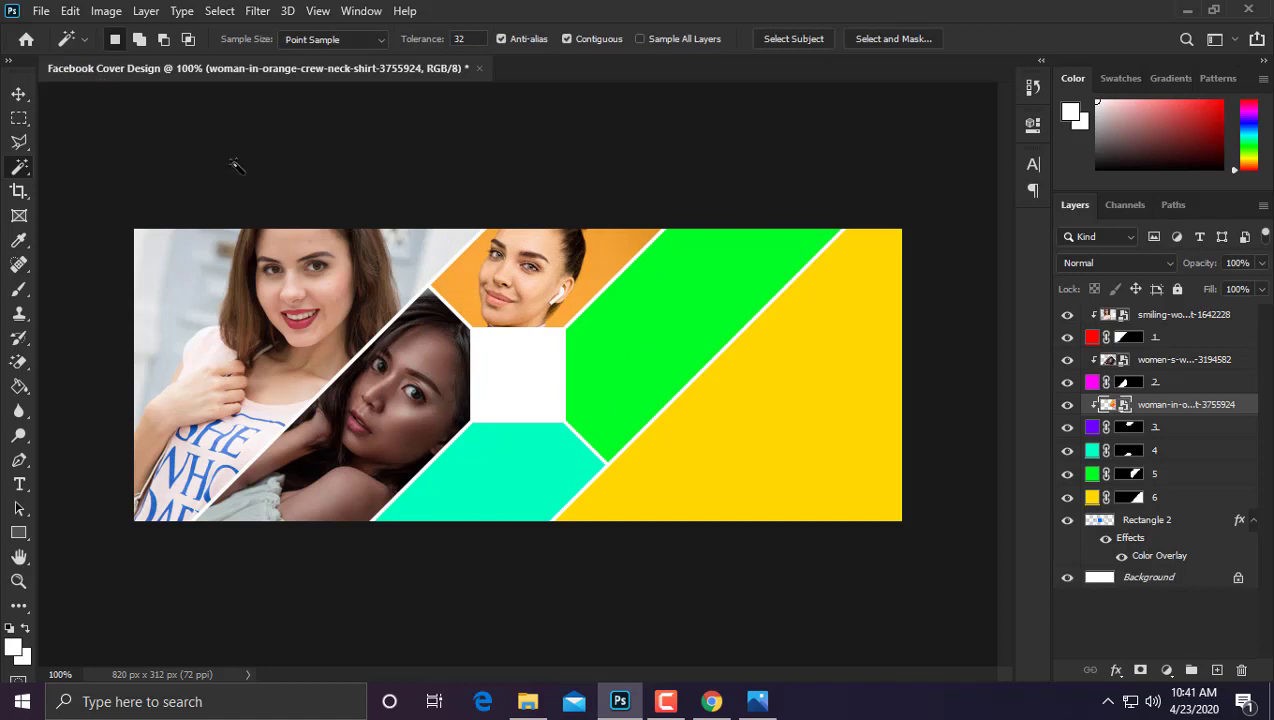
Step: Place portrait-of-young-woman-247878 as an embedded object, then move it down over the turquoise region and tilt it clockwise
{"action": "left_click", "coordinate": [44, 11]}
{"action": "left_click", "coordinate": [116, 386]}
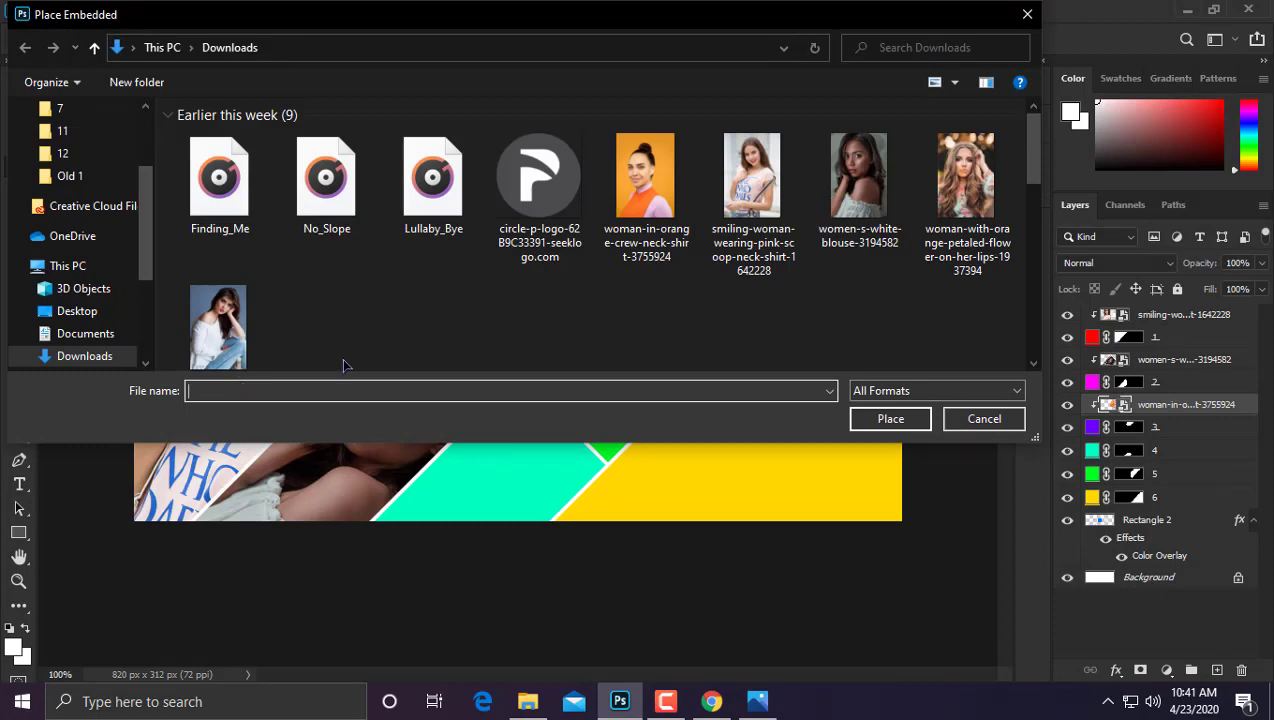
{"action": "double_click", "coordinate": [250, 315]}
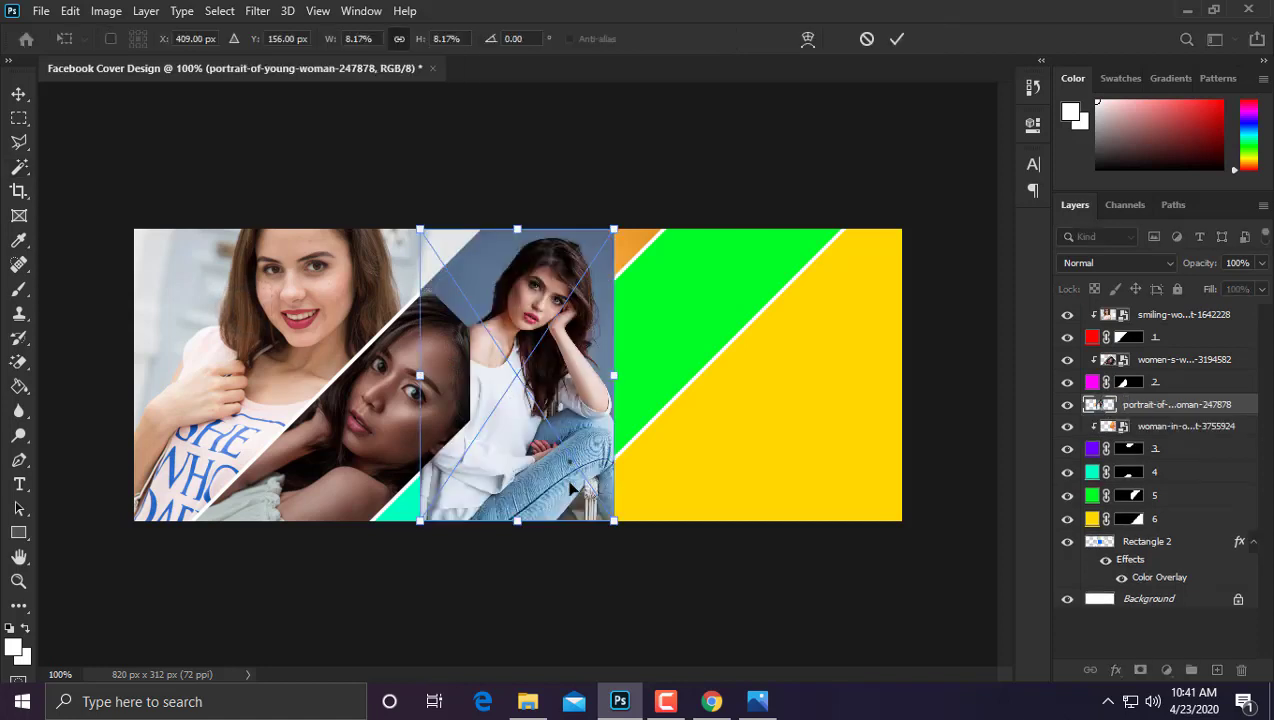
{"action": "left_click_drag", "start_coordinate": [572, 488], "coordinate": [543, 612]}
{"action": "left_click_drag", "start_coordinate": [625, 322], "coordinate": [681, 368]}
Step: Move the portrait-of-young-woman layer directly above layer 4 and clip it to that layer
{"action": "left_click_drag", "start_coordinate": [1182, 406], "coordinate": [1170, 468]}
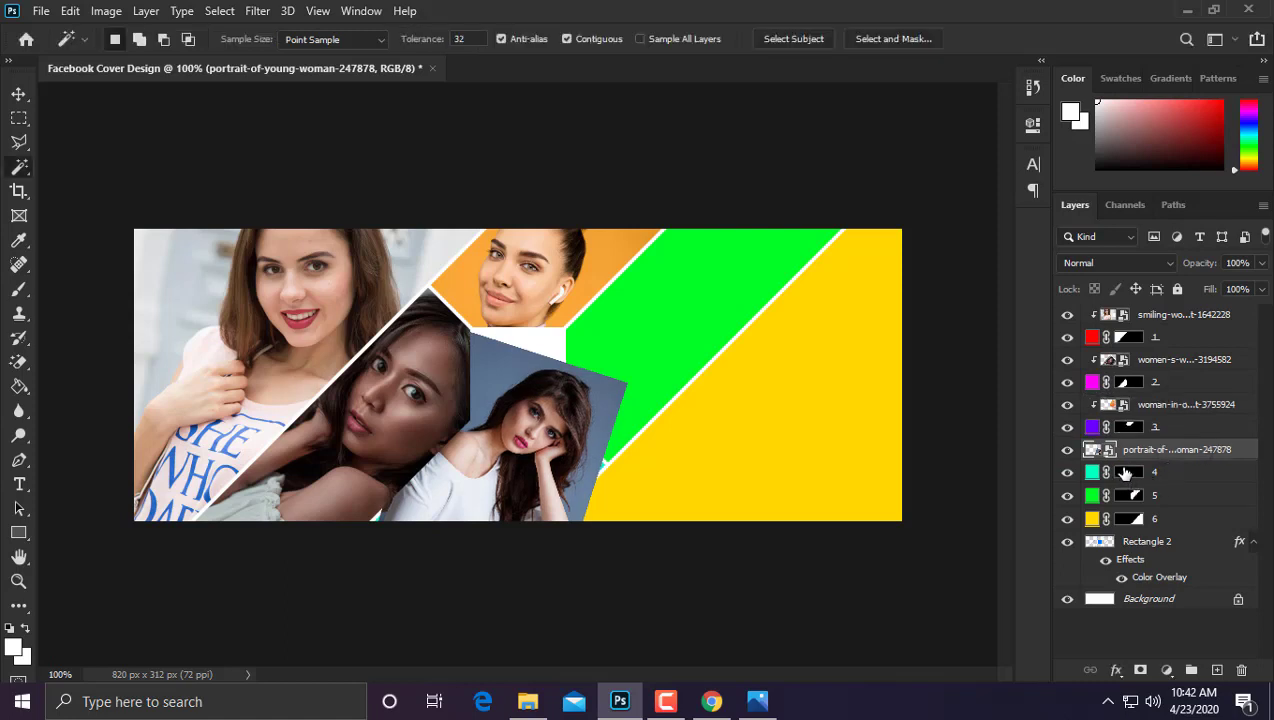
{"action": "left_click", "coordinate": [1128, 460], "text": "alt"}
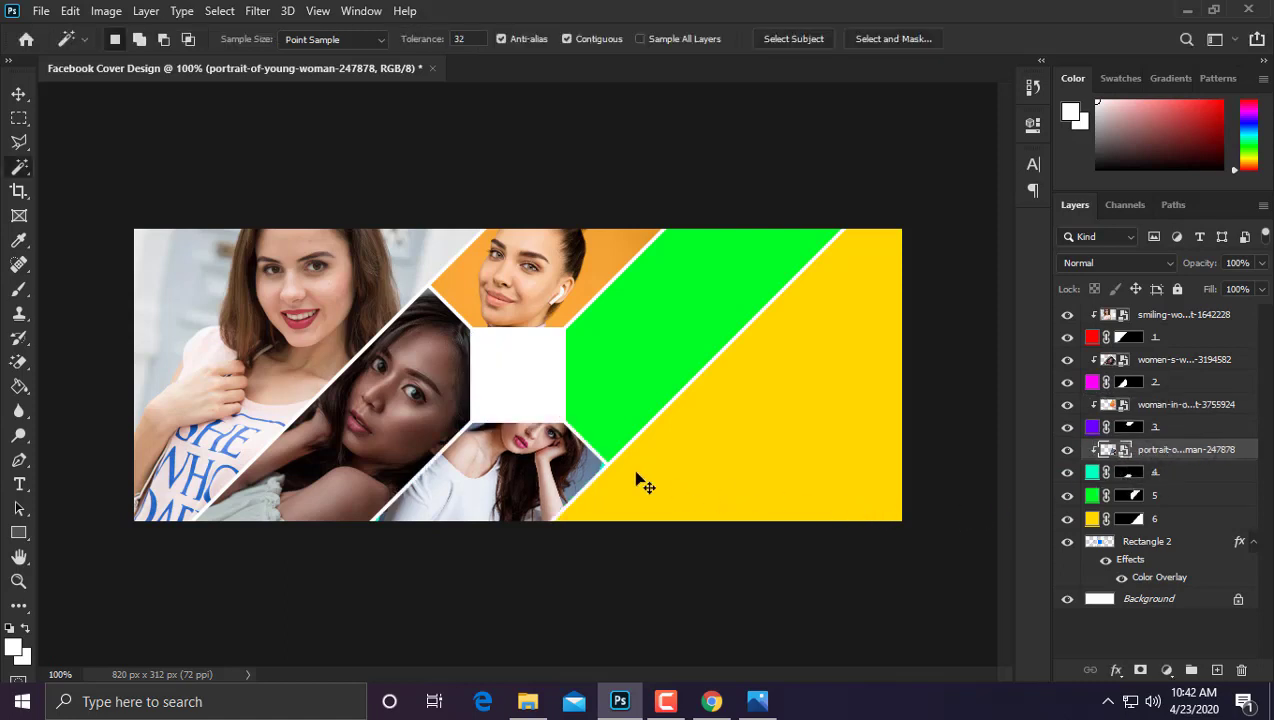
Step: Rotate the clipped portrait in region 4 to about 21.98° and scale it to about 8.48% so the face fits inside
{"action": "key", "text": "ctrl+t"}
{"action": "left_click_drag", "start_coordinate": [552, 503], "coordinate": [556, 498]}
{"action": "left_click_drag", "start_coordinate": [668, 378], "coordinate": [683, 384]}
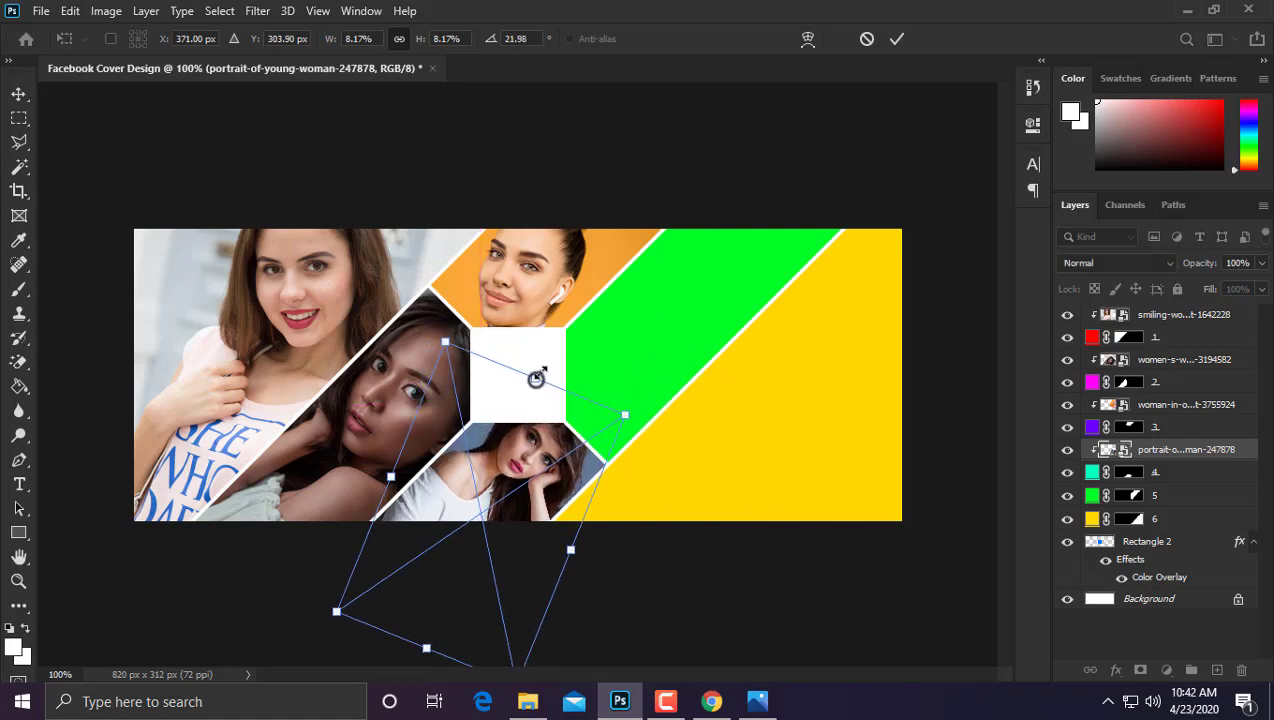
{"action": "left_click_drag", "start_coordinate": [535, 380], "coordinate": [537, 461]}
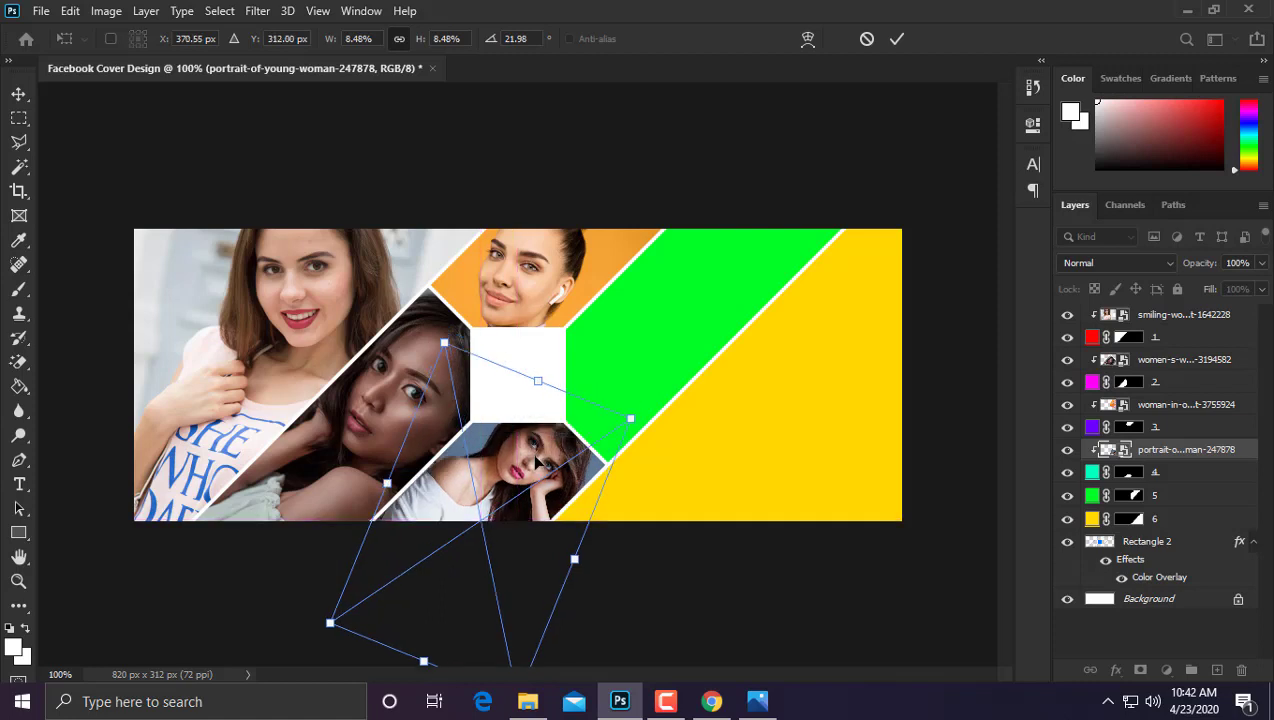
{"action": "key", "text": "Return"}
{"action": "key", "text": "w"}
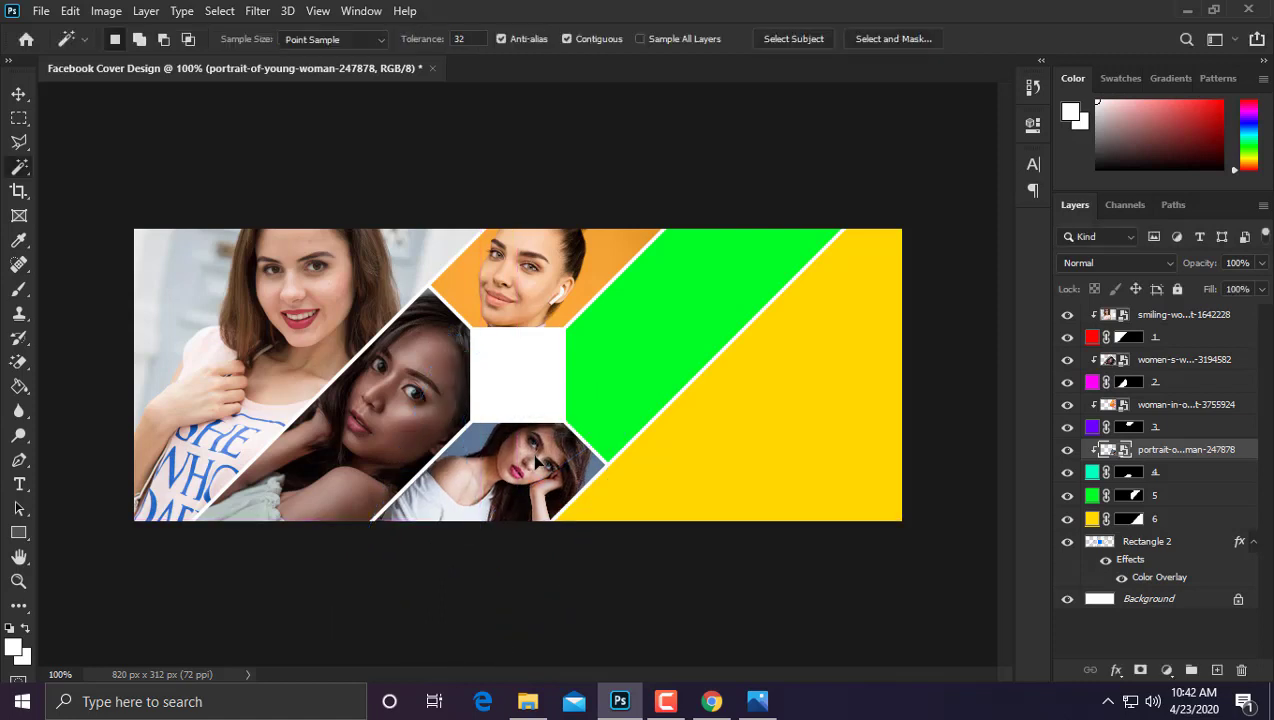
Step: Place woman-with-orange-petaled-flower-on-her-lips-1937394 as an embedded object and move its layer directly above layer 5
{"action": "left_click", "coordinate": [38, 10]}
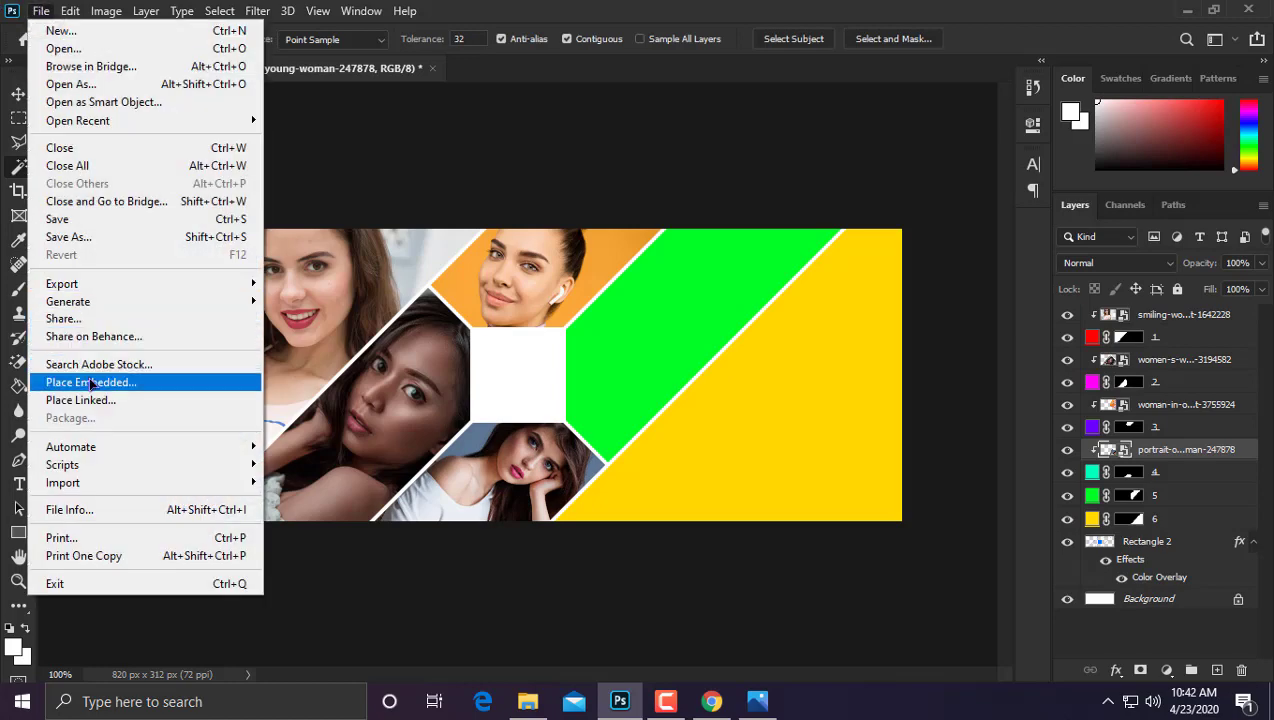
{"action": "left_click", "coordinate": [155, 389]}
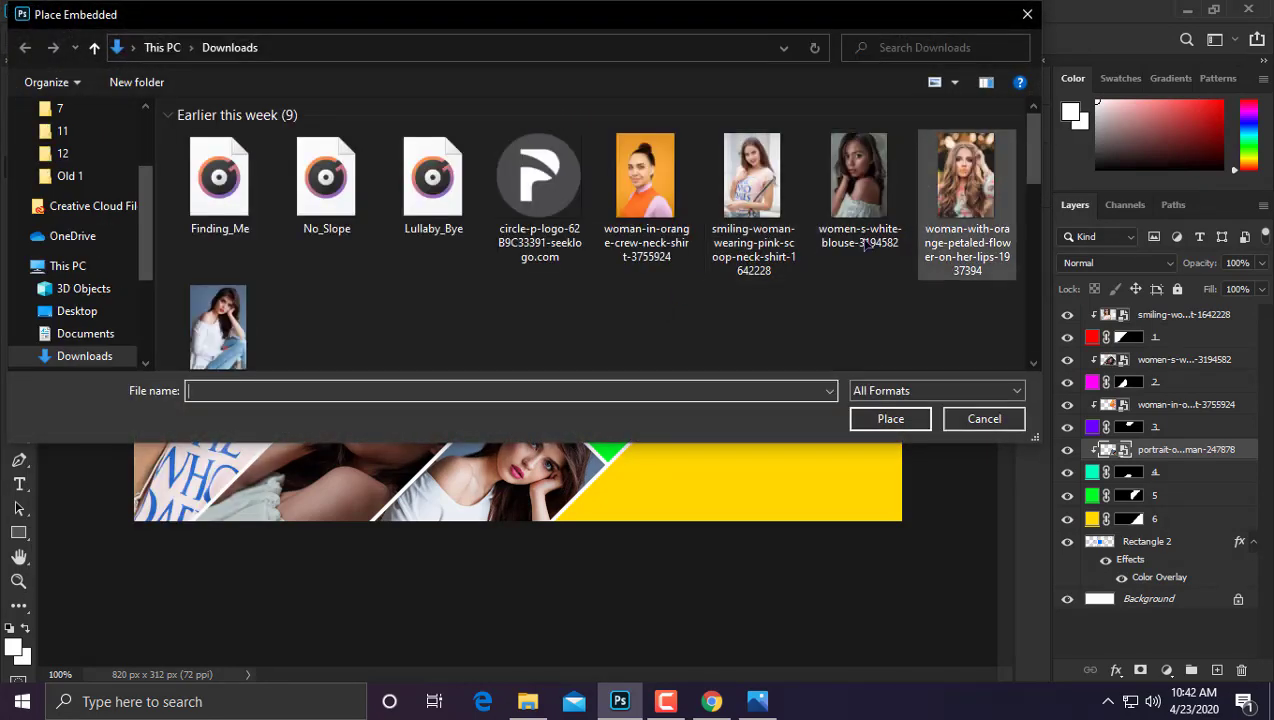
{"action": "double_click", "coordinate": [965, 205]}
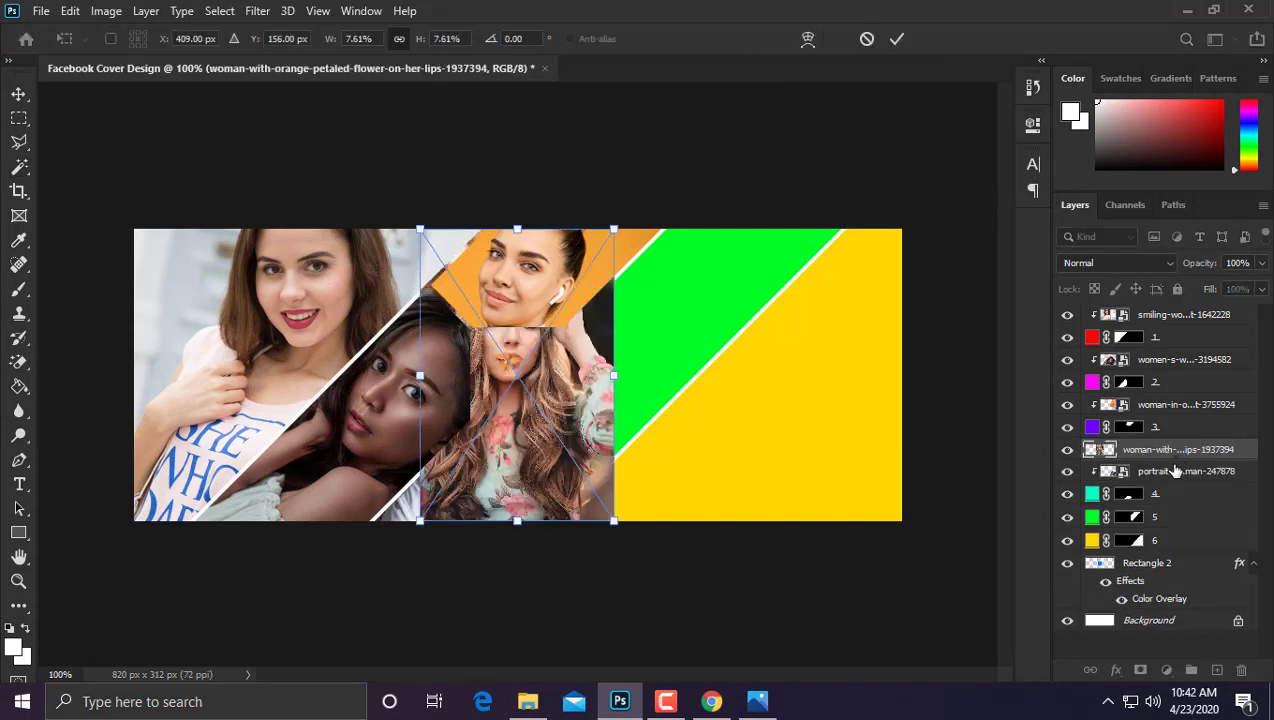
{"action": "left_click_drag", "start_coordinate": [1170, 450], "coordinate": [1168, 510]}
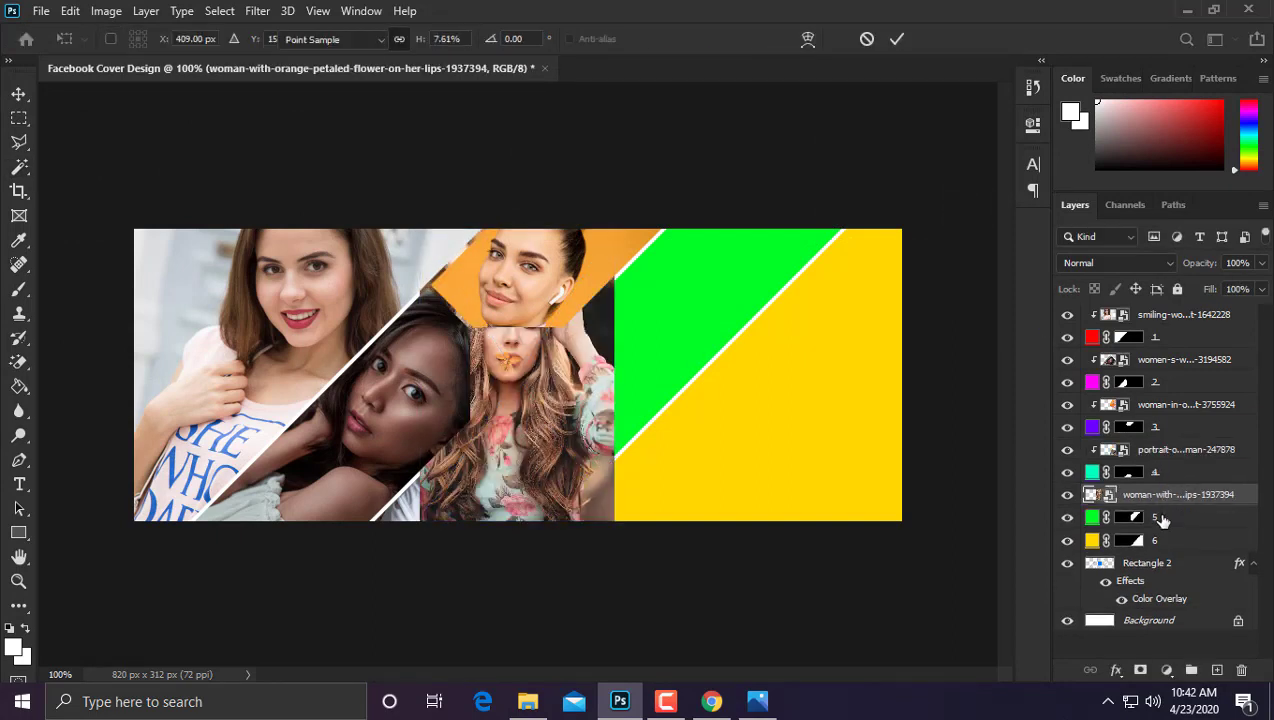
{"action": "key", "text": "w"}
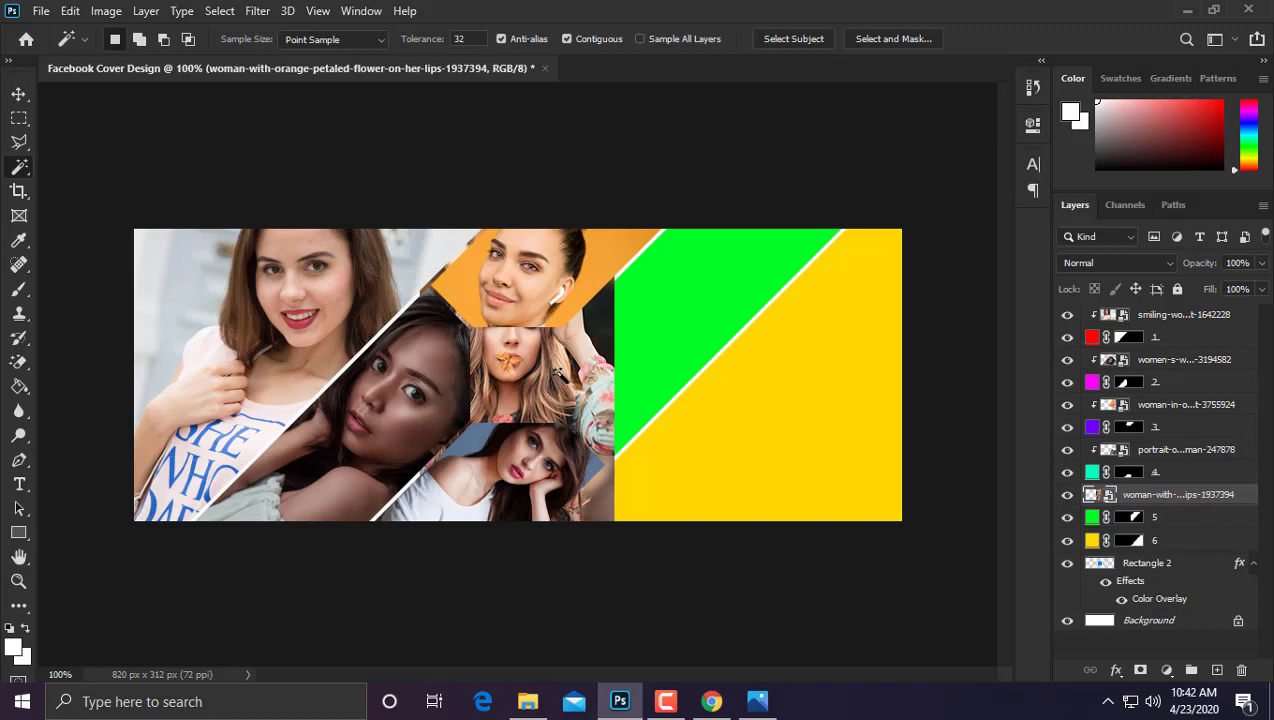
Step: Move the orange-flower photo over the green region and clip it to layer 5
{"action": "left_click", "coordinate": [18, 94]}
{"action": "left_click_drag", "start_coordinate": [545, 345], "coordinate": [751, 345]}
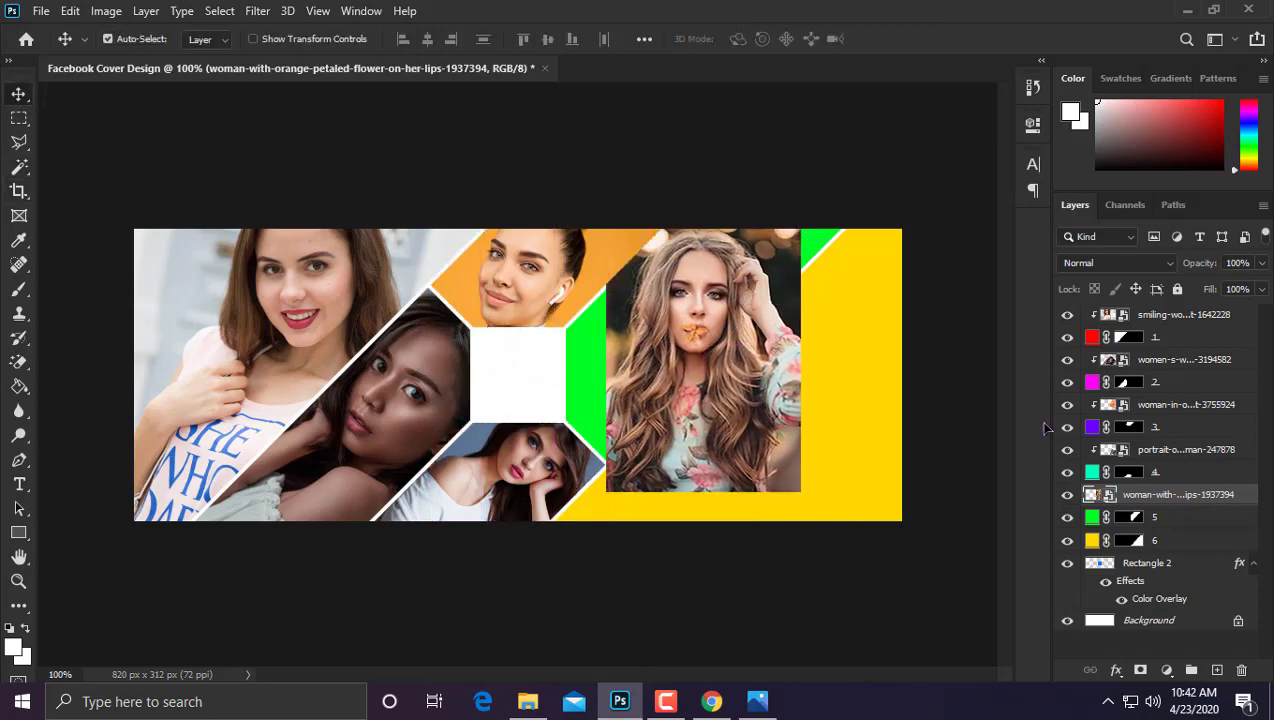
{"action": "right_click", "coordinate": [1165, 513]}
{"action": "left_click", "coordinate": [1035, 424]}
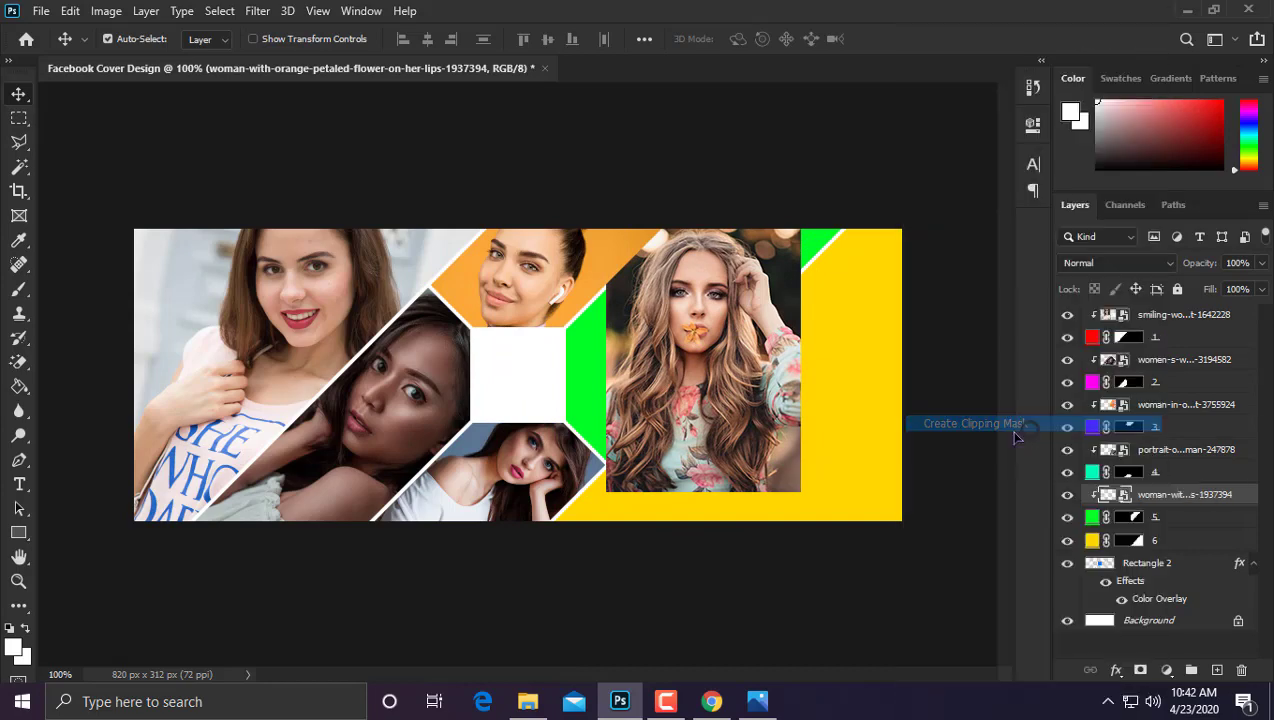
Step: Enlarge the orange-flower photo so it fills the whole of region 5
{"action": "key", "text": "ctrl+t"}
{"action": "left_click_drag", "start_coordinate": [800, 199], "coordinate": [853, 126]}
{"action": "key", "text": "Return"}
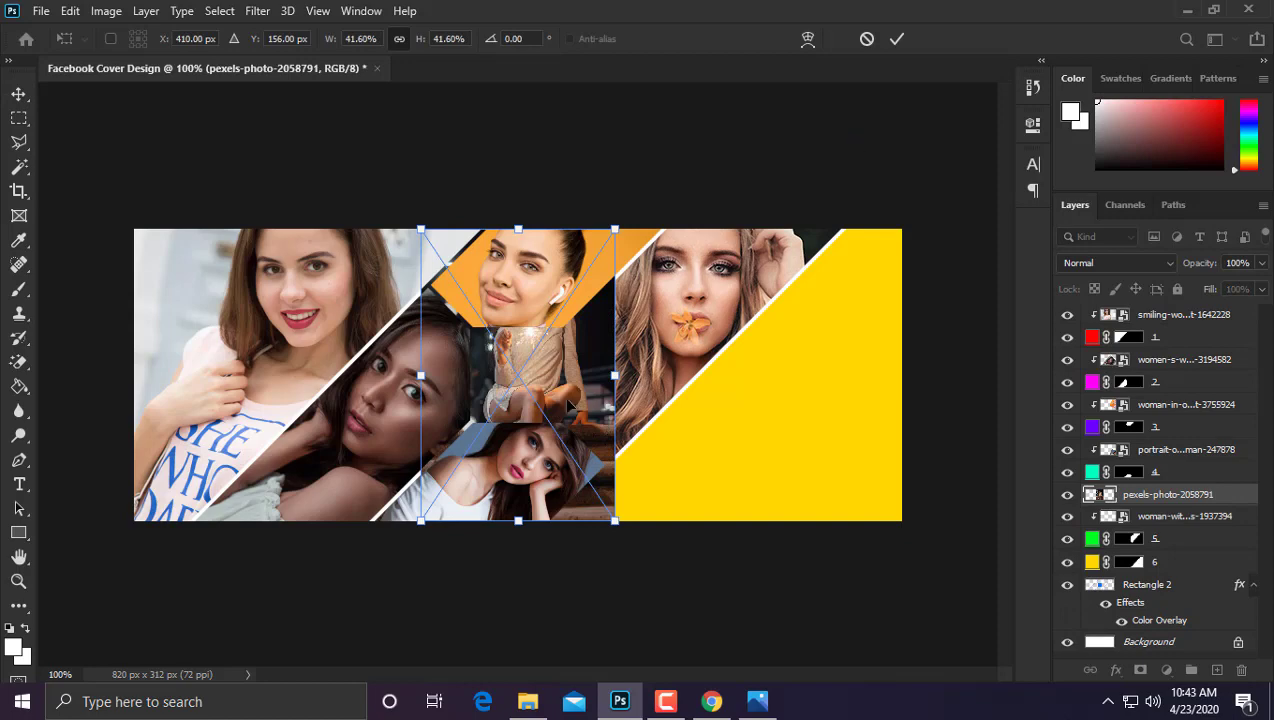
Step: Move the pexels-photo-2058791 image over the yellow region and put its layer directly above layer 6
{"action": "left_click_drag", "start_coordinate": [568, 405], "coordinate": [829, 434]}
{"action": "left_click_drag", "start_coordinate": [1197, 497], "coordinate": [1178, 550]}
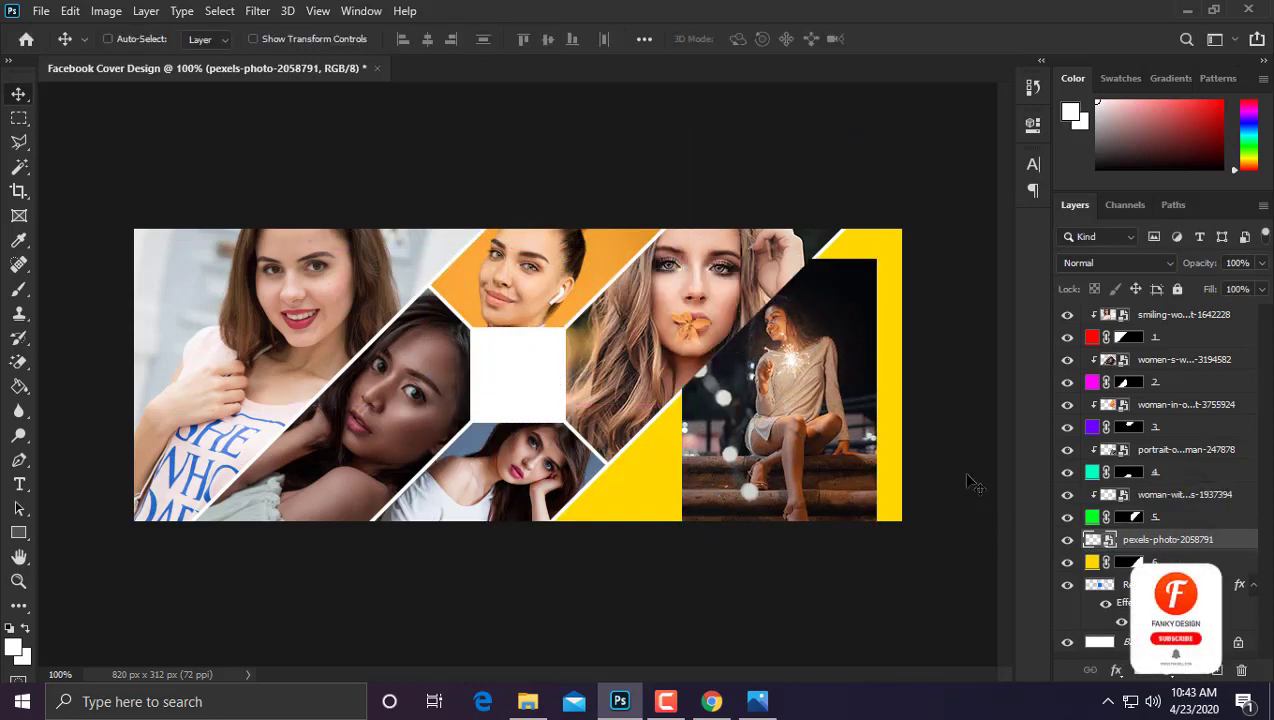
Step: Scale the sparkler photo to about 71.20%, rotate it about 23.41°, and clip it to layer 6
{"action": "key", "text": "ctrl+t"}
{"action": "left_click_drag", "start_coordinate": [876, 250], "coordinate": [1074, 252]}
{"action": "left_click_drag", "start_coordinate": [942, 337], "coordinate": [928, 363]}
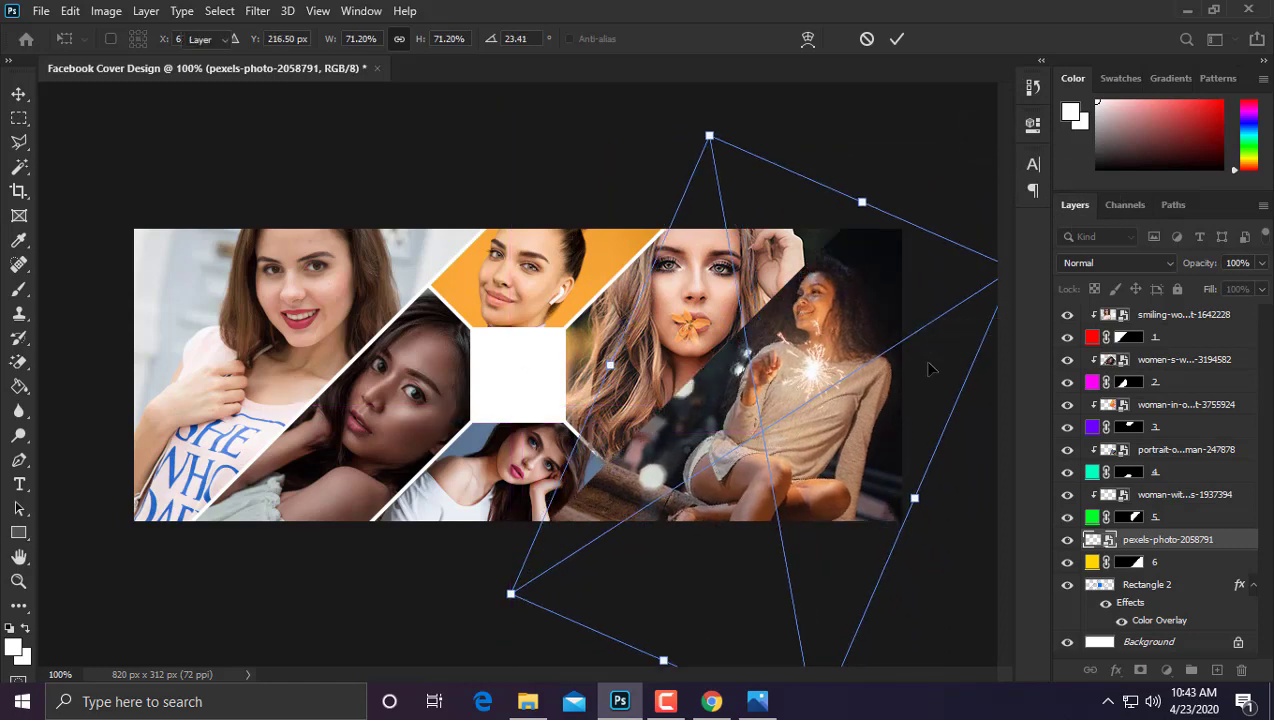
{"action": "key", "text": "Return"}
{"action": "right_click", "coordinate": [1171, 545]}
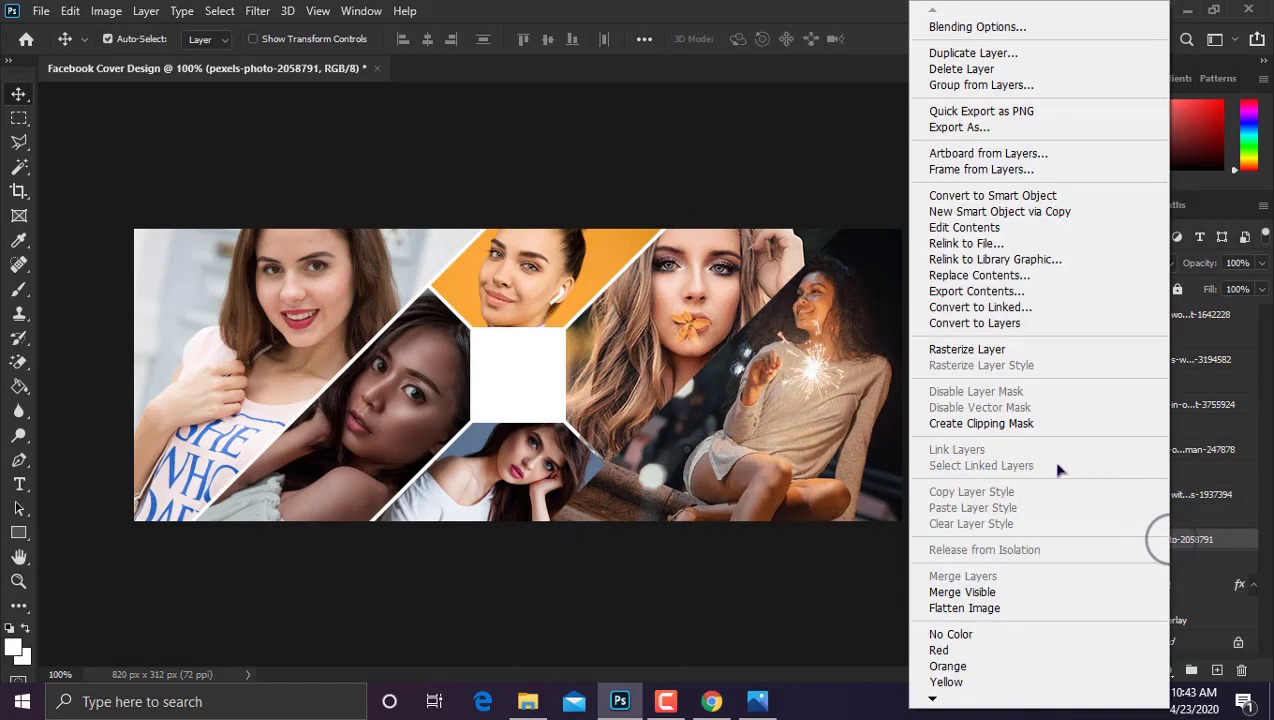
{"action": "left_click", "coordinate": [1003, 427]}
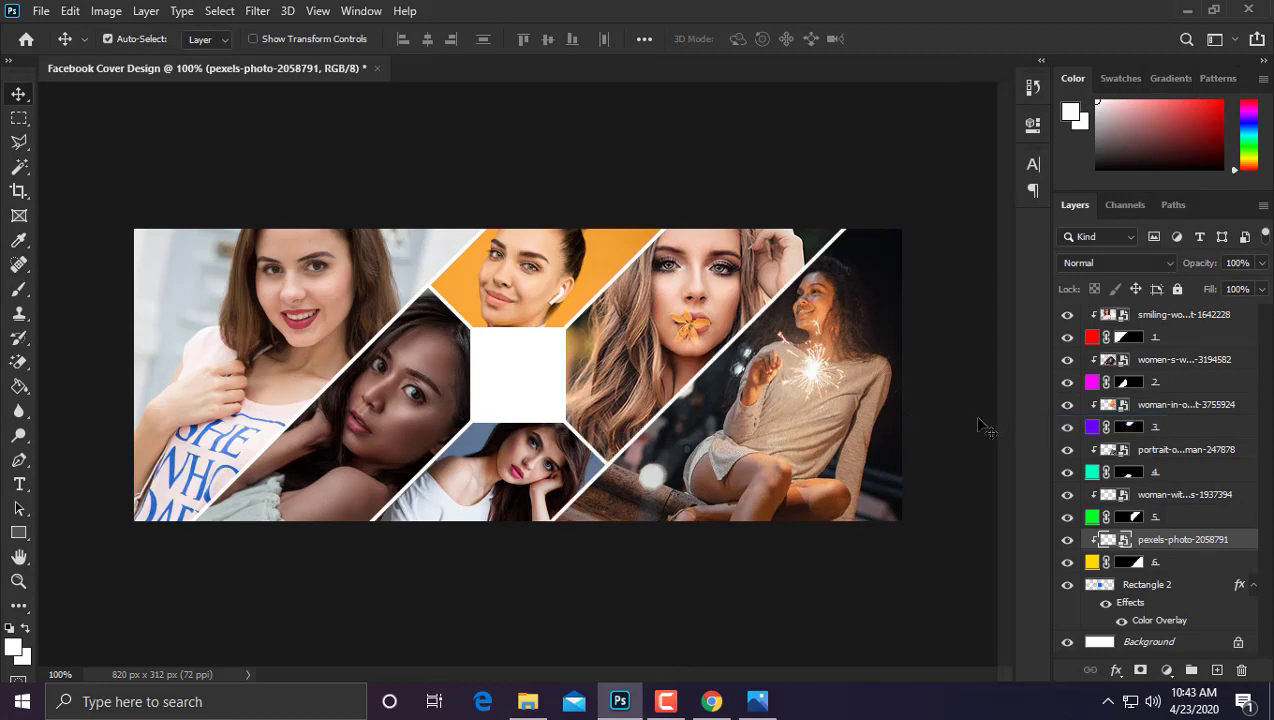
Step: Set the Rectangle tool to no fill with a white 3 px stroke
{"action": "left_click", "coordinate": [19, 533]}
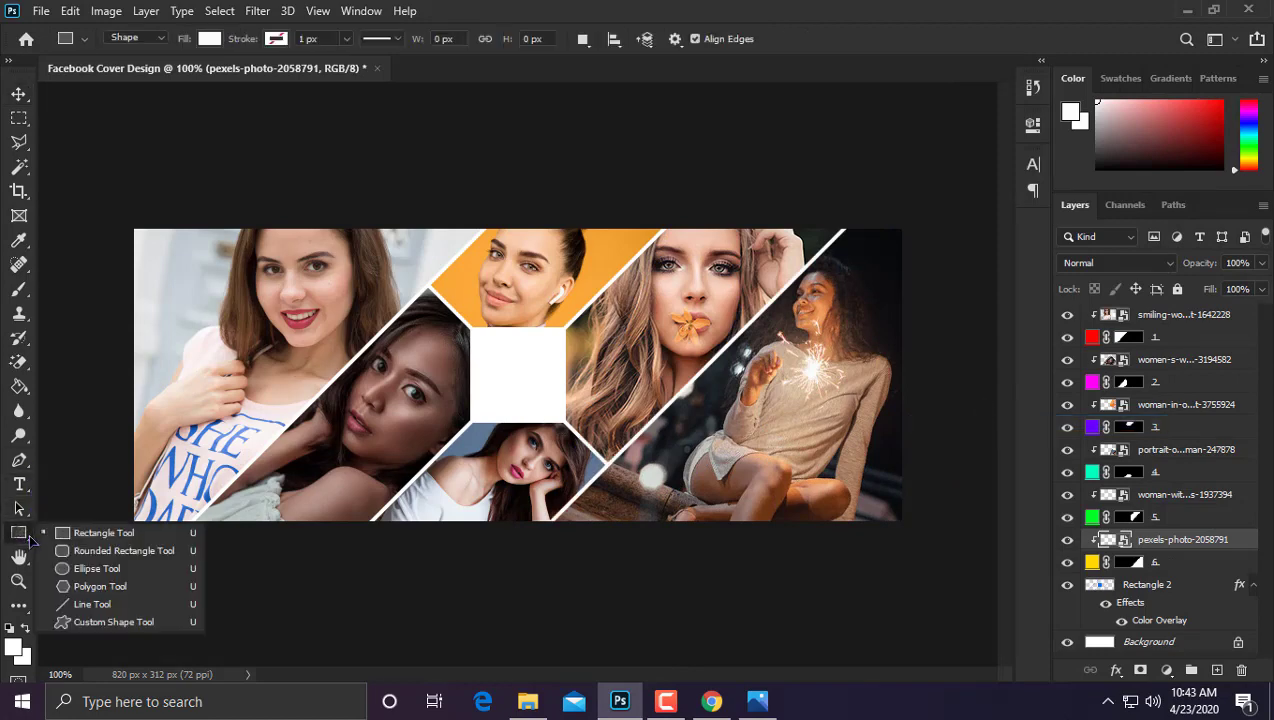
{"action": "left_click", "coordinate": [209, 38]}
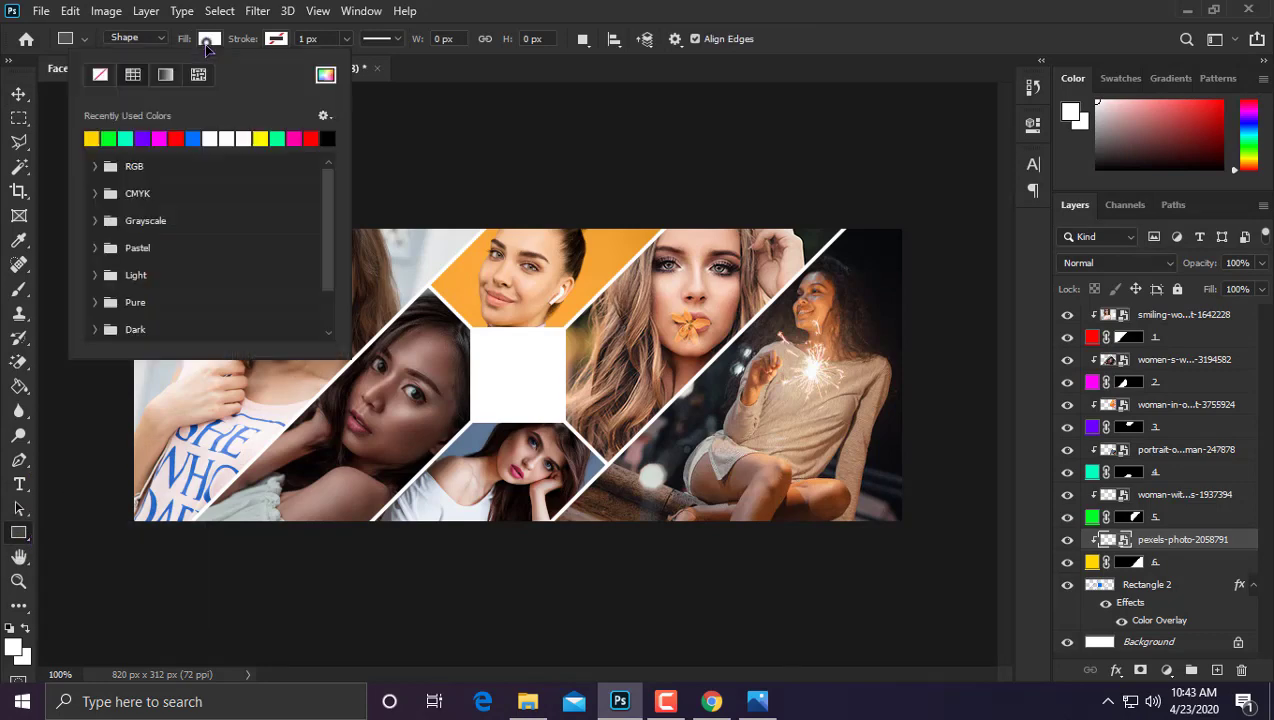
{"action": "left_click", "coordinate": [100, 74]}
{"action": "left_click", "coordinate": [275, 40]}
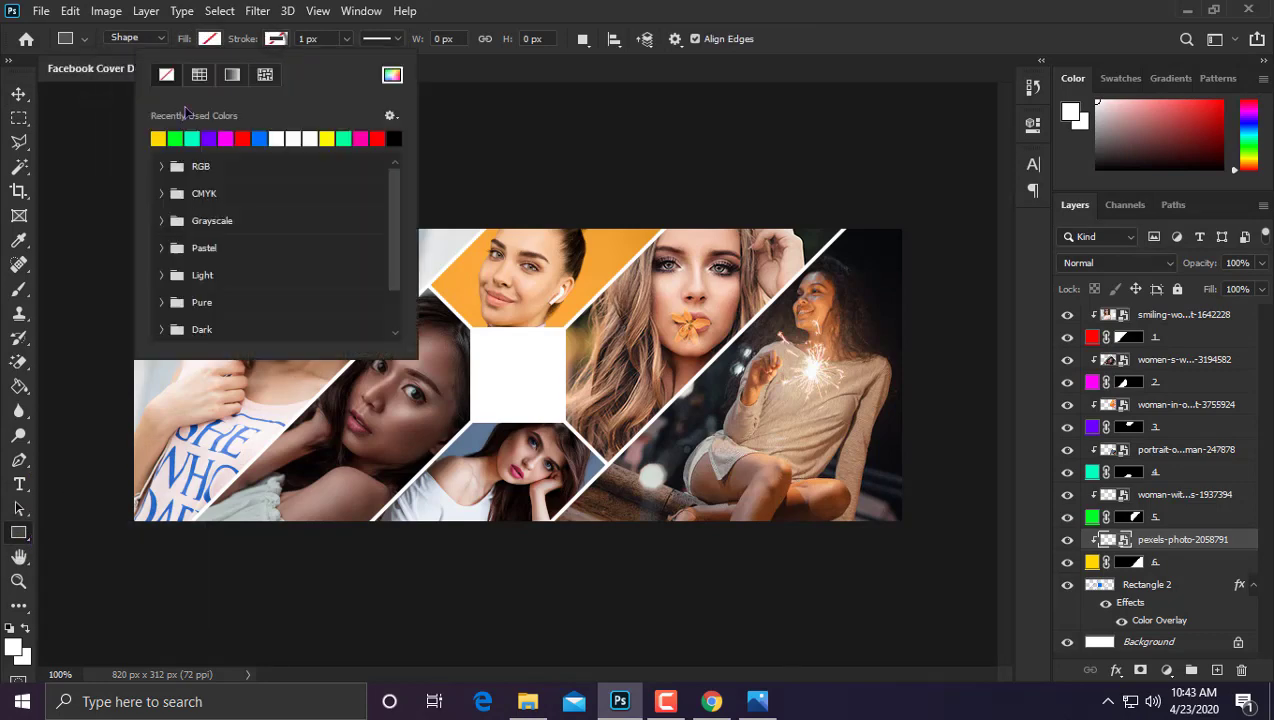
{"action": "left_click", "coordinate": [283, 136]}
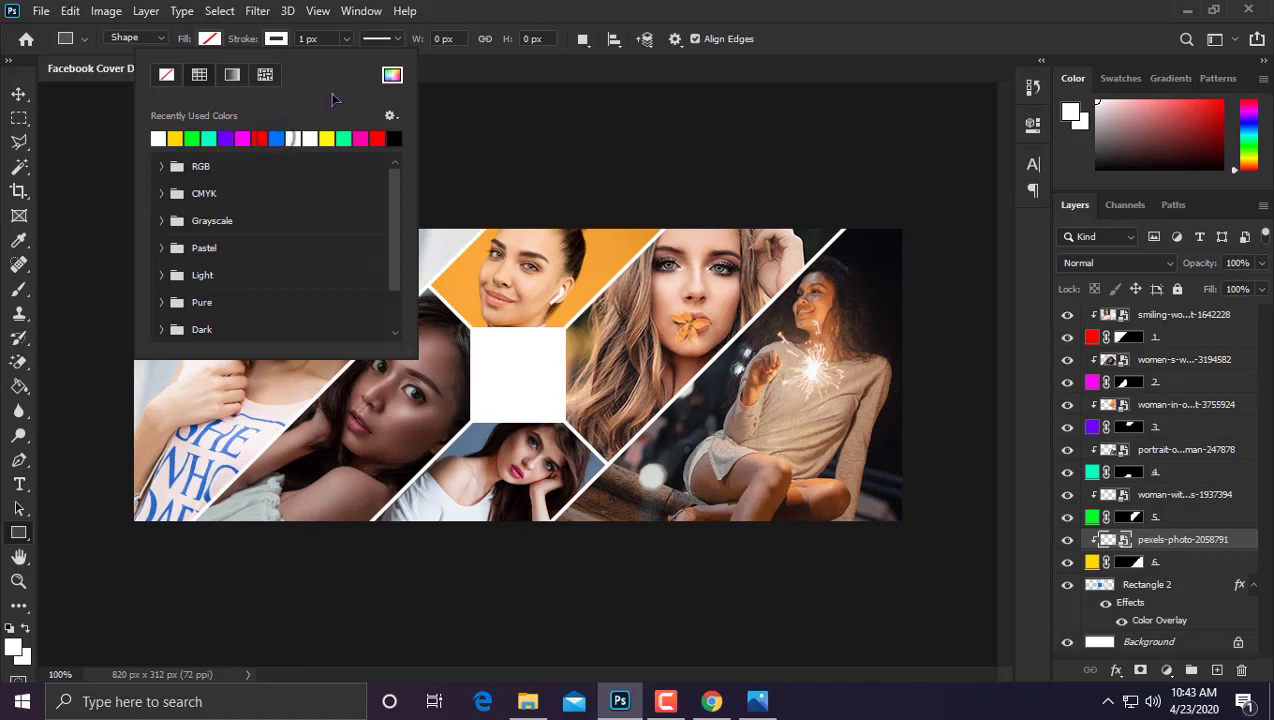
{"action": "left_click", "coordinate": [316, 38]}
{"action": "left_click", "coordinate": [322, 37]}
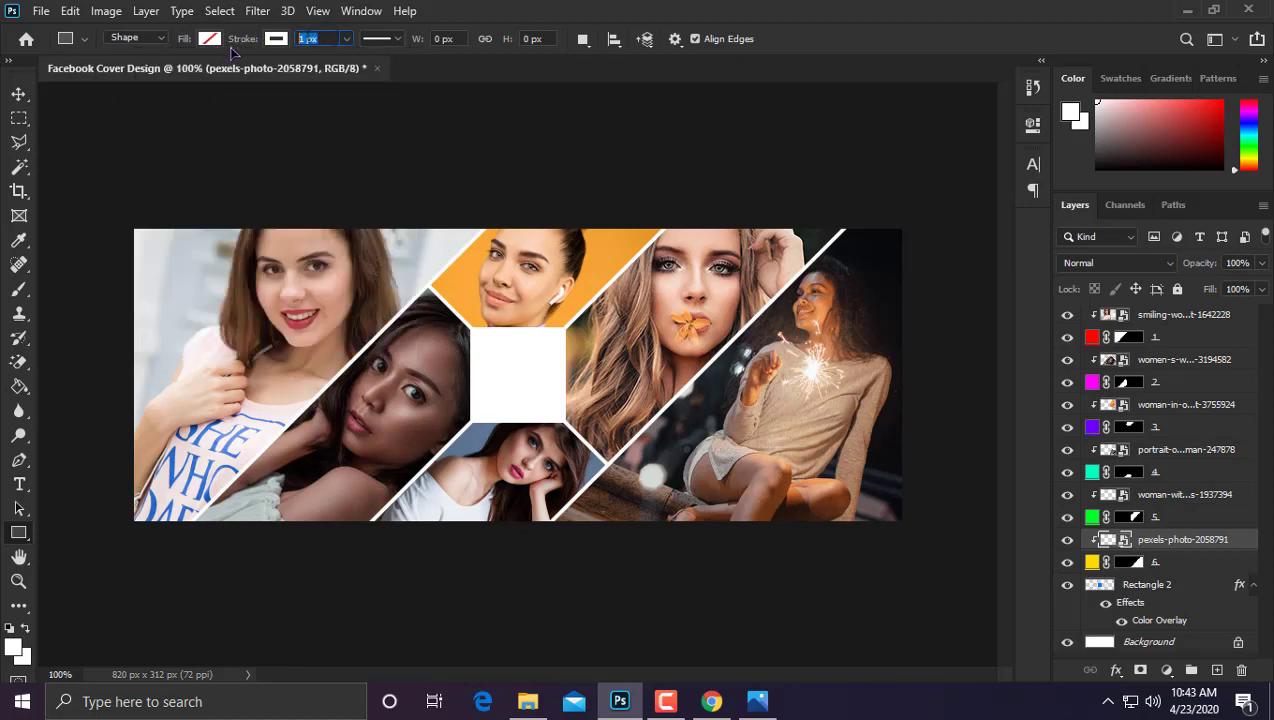
{"action": "type", "text": "3"}
{"action": "key", "text": "Return"}
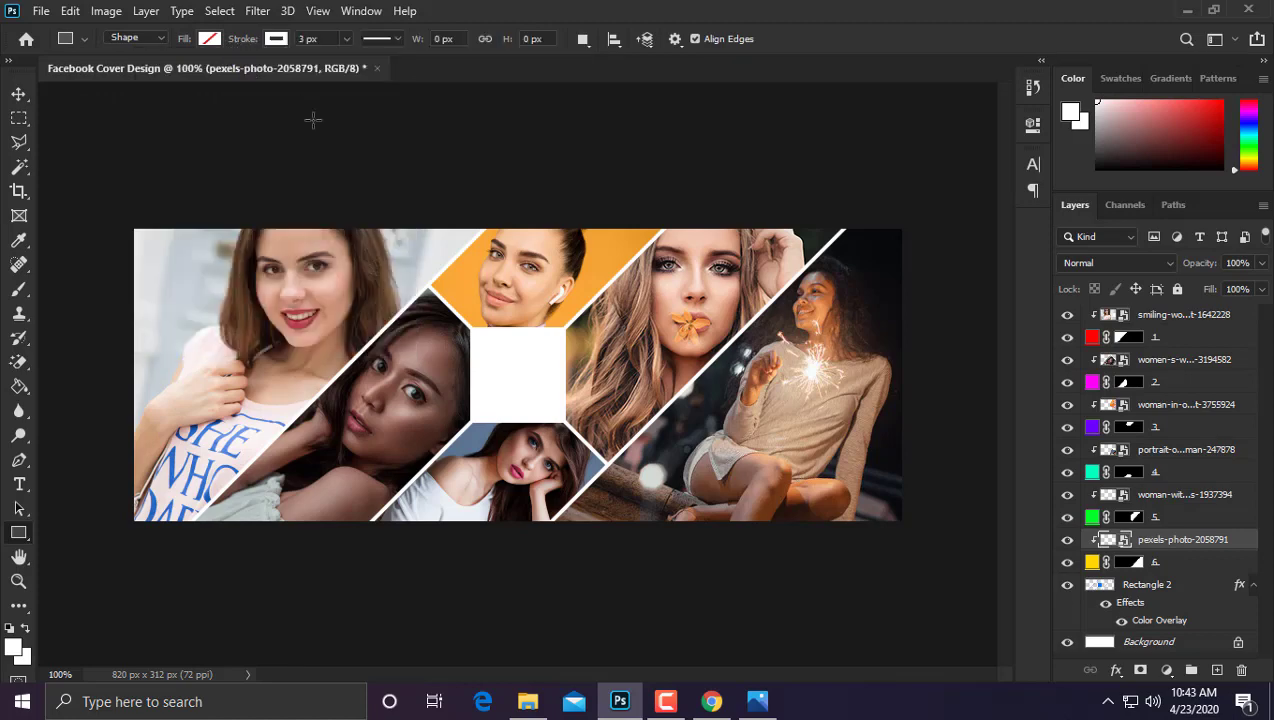
Step: Draw an outlined square about 145 x 145 px around the white center square and move its layer to the top of the stack
{"action": "left_click_drag", "start_coordinate": [477, 335], "coordinate": [593, 436]}
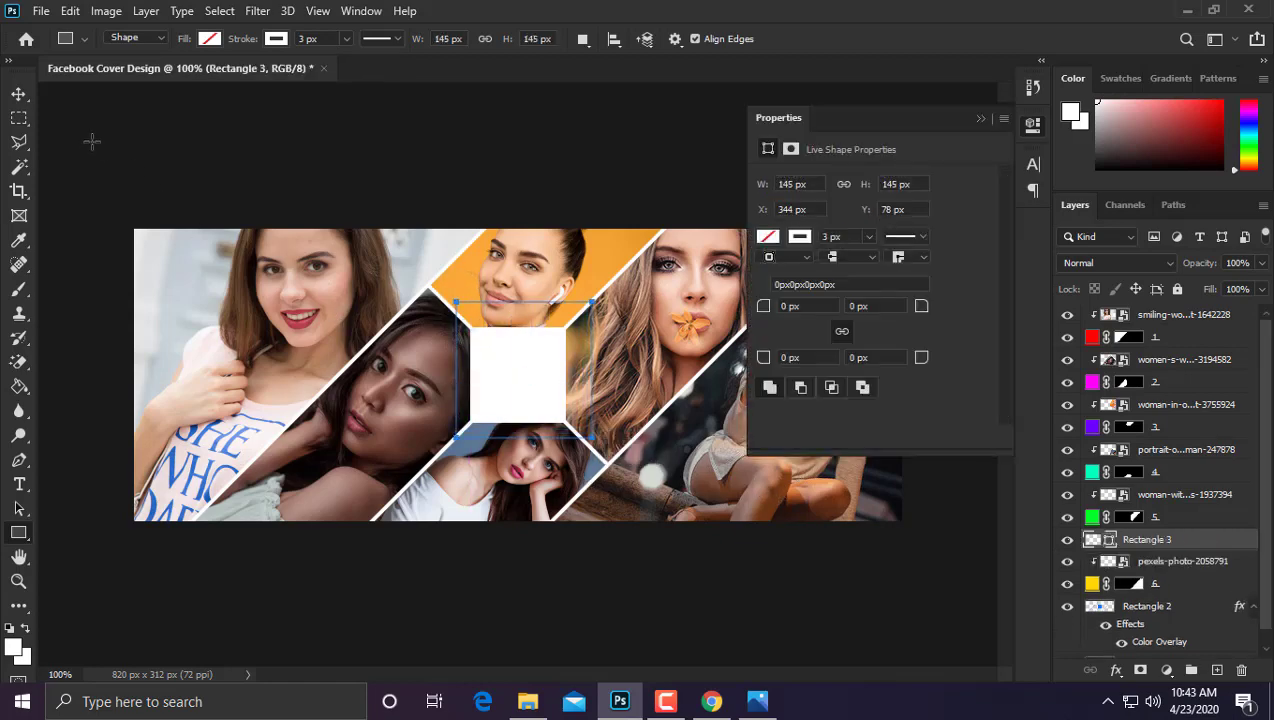
{"action": "left_click", "coordinate": [845, 236]}
{"action": "left_click_drag", "start_coordinate": [1166, 541], "coordinate": [1148, 313]}
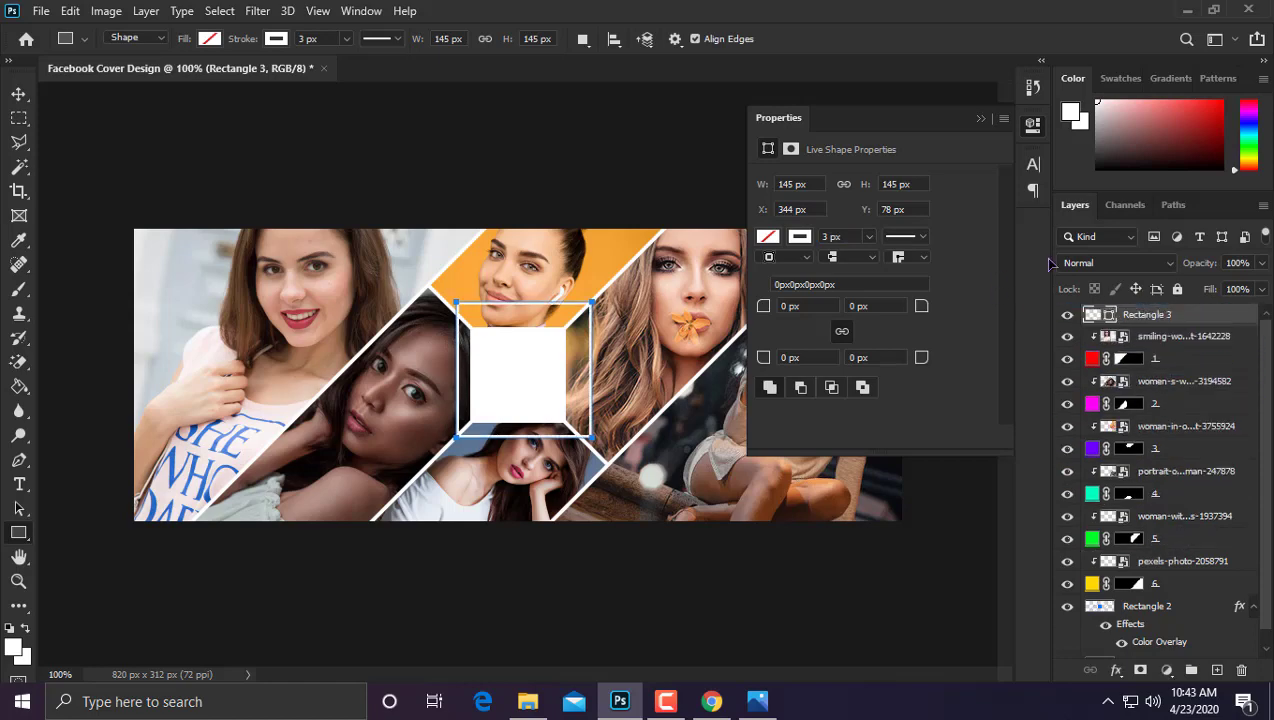
{"action": "left_click", "coordinate": [980, 119]}
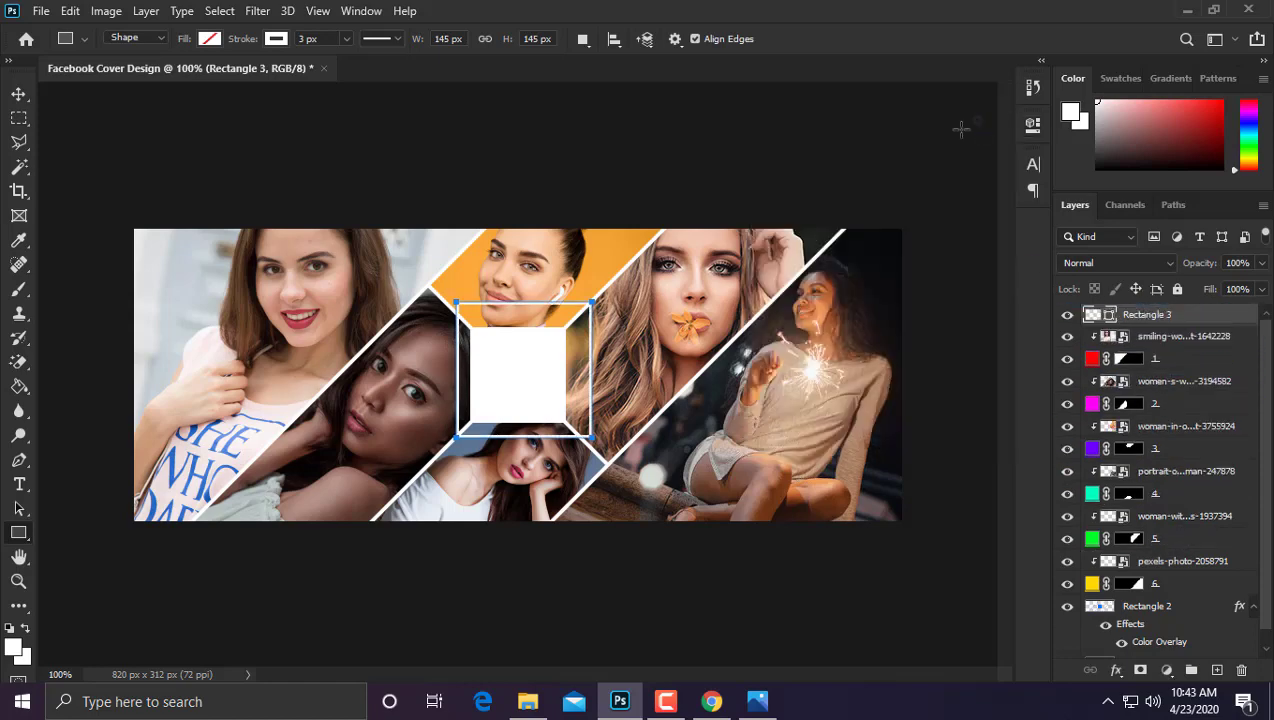
Step: Center the outlined square horizontally and vertically on the canvas
{"action": "left_click", "coordinate": [18, 93]}
{"action": "key", "text": "ctrl+a"}
{"action": "left_click", "coordinate": [427, 39]}
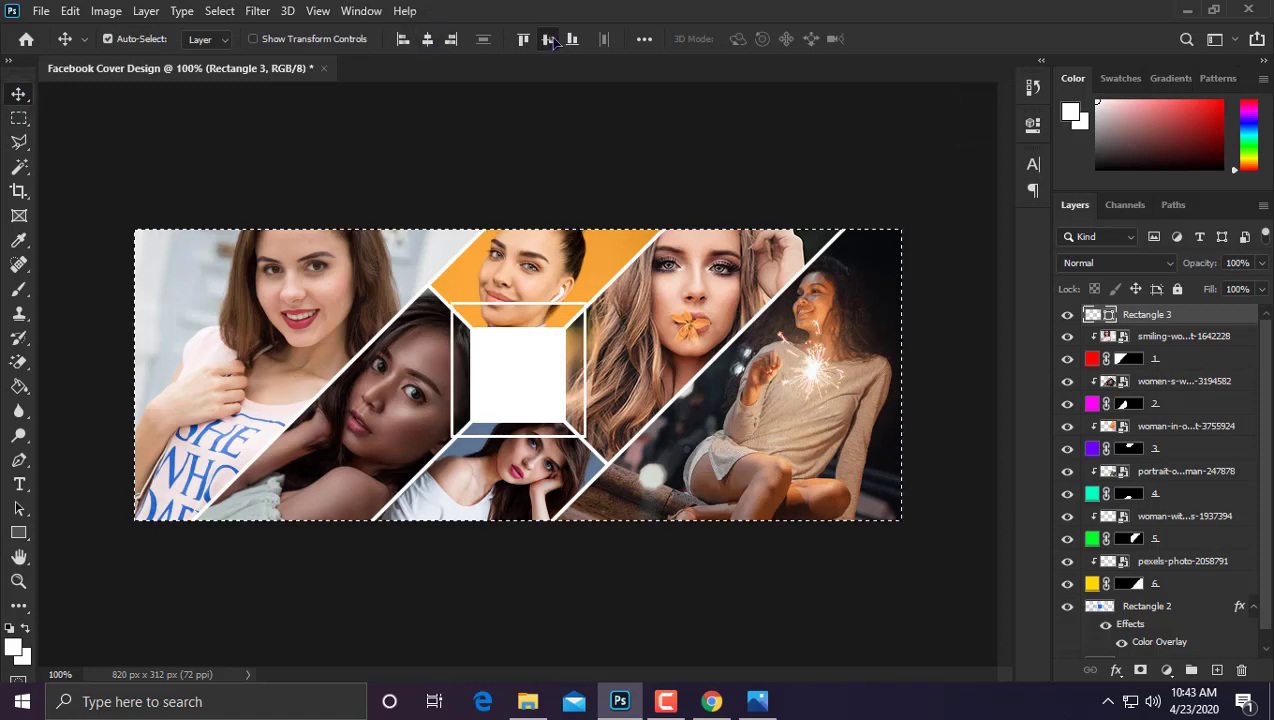
{"action": "left_click", "coordinate": [548, 39]}
{"action": "key", "text": "ctrl+d"}
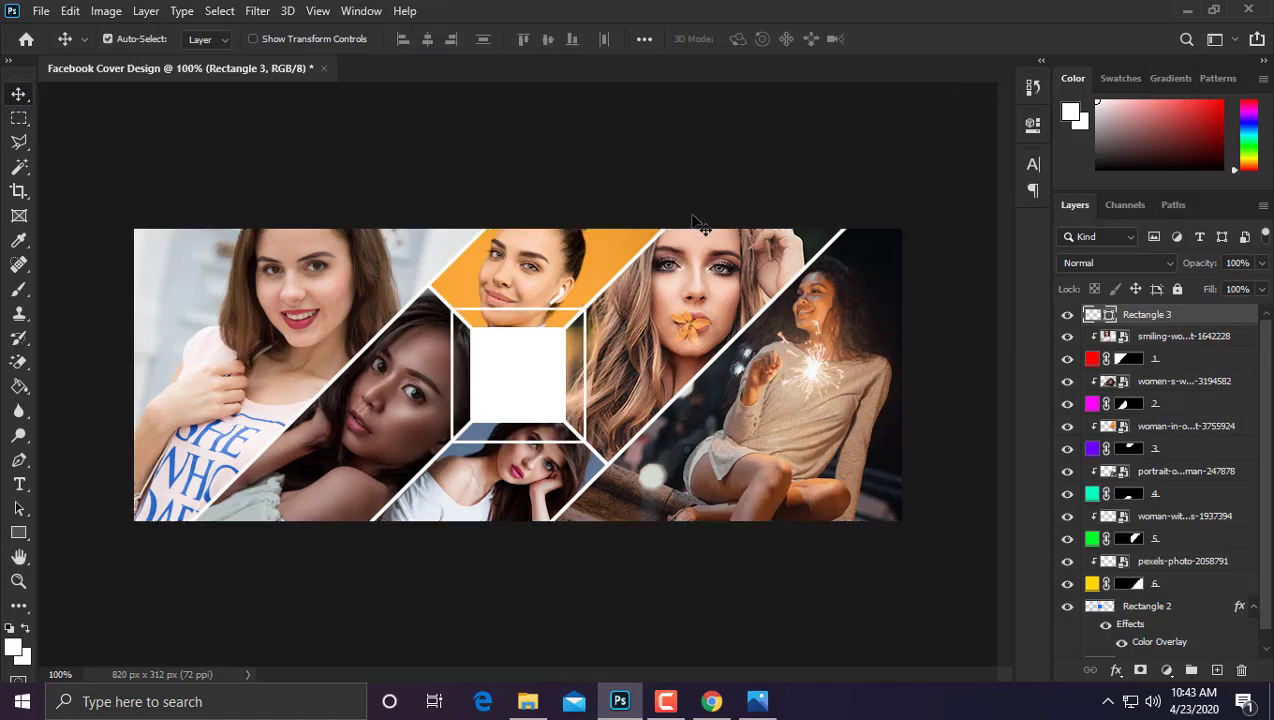
Step: Scale the outlined square down proportionally to about 127 px so it frames the white square more closely
{"action": "key", "text": "ctrl+t"}
{"action": "key", "text": "ctrl+0"}
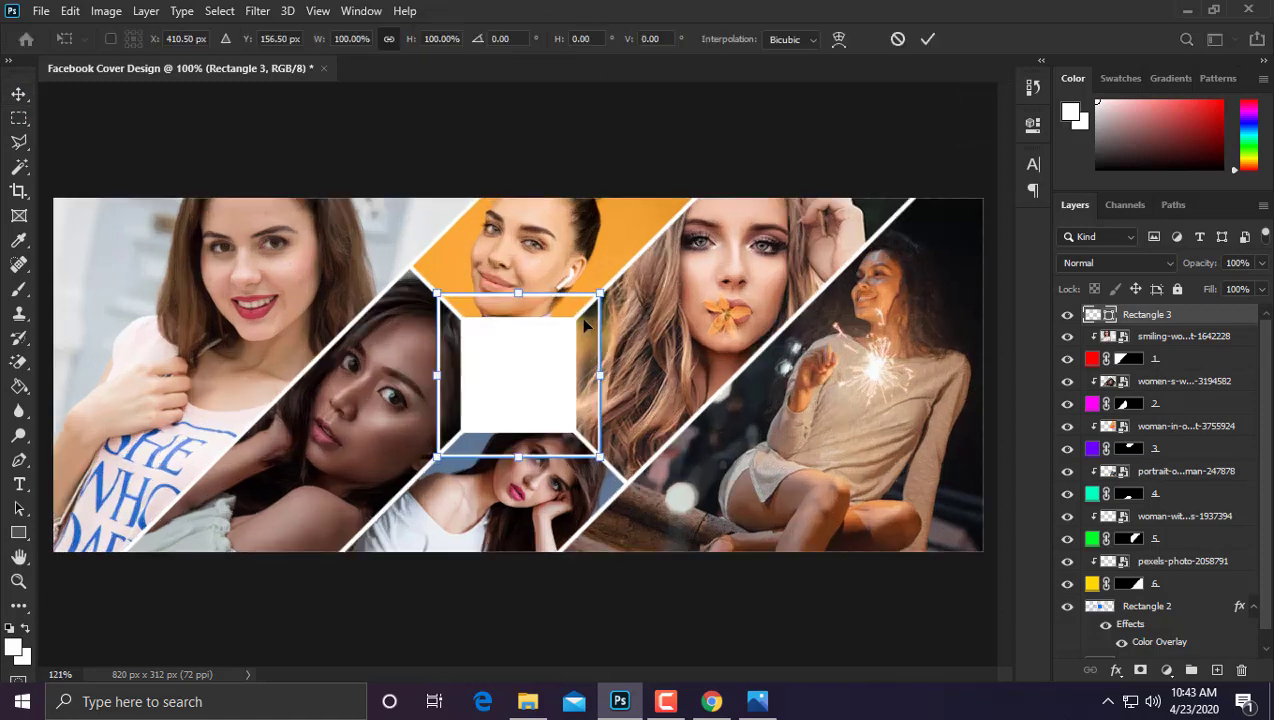
{"action": "left_click_drag", "start_coordinate": [606, 289], "coordinate": [594, 297]}
{"action": "key", "text": "Return"}
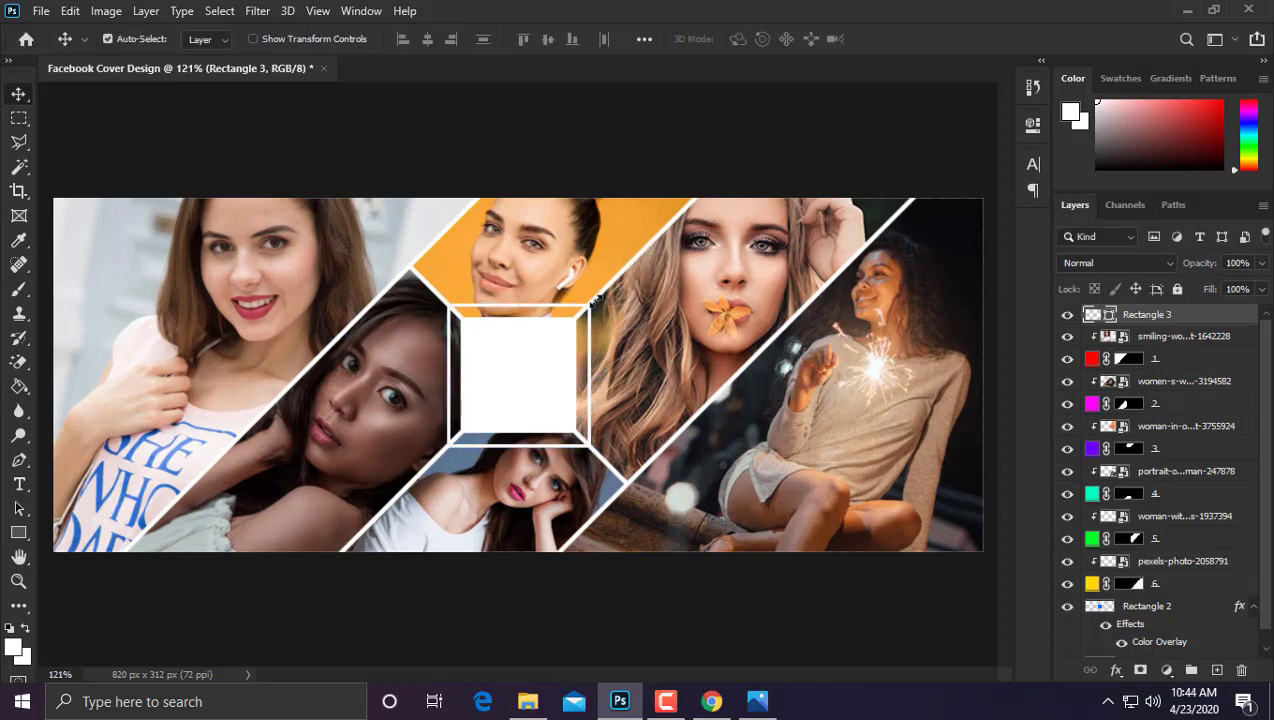
Step: Re-center the outlined square horizontally and vertically on the canvas, and clear the selection
{"action": "key", "text": "ctrl+minus"}
{"action": "key", "text": "ctrl+minus"}
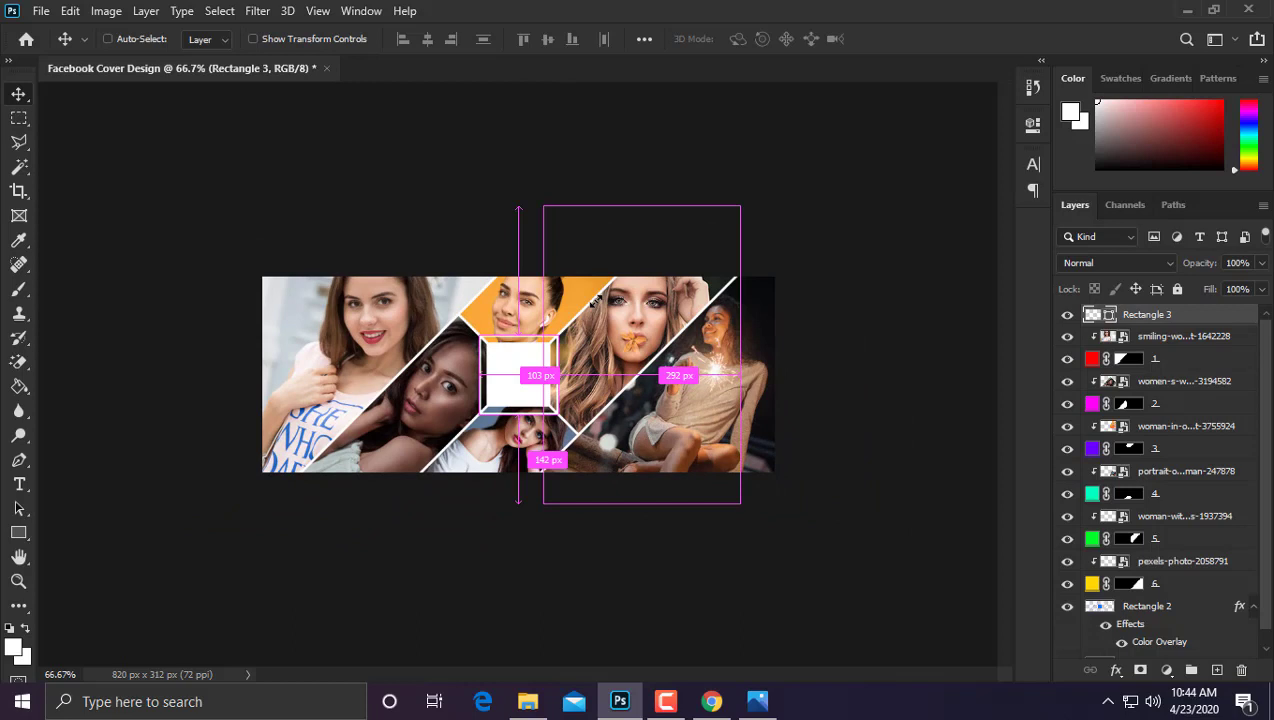
{"action": "key", "text": "a"}
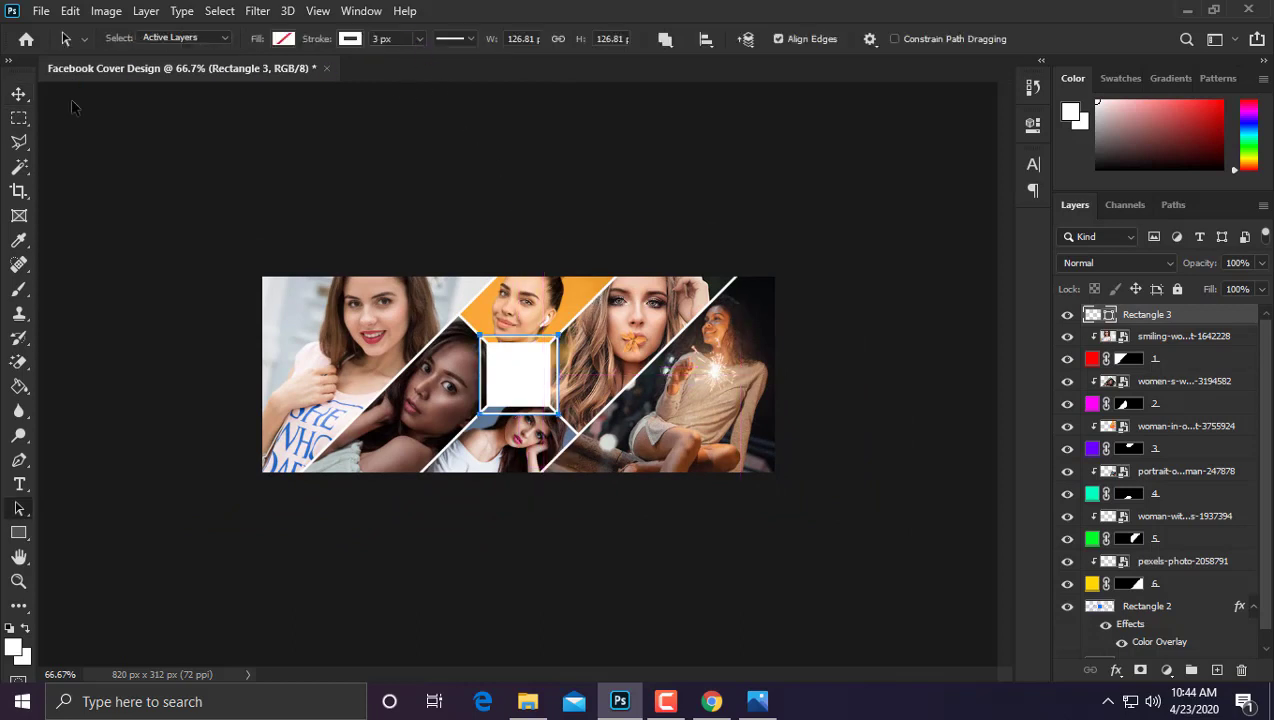
{"action": "left_click", "coordinate": [22, 96]}
{"action": "key", "text": "ctrl+a"}
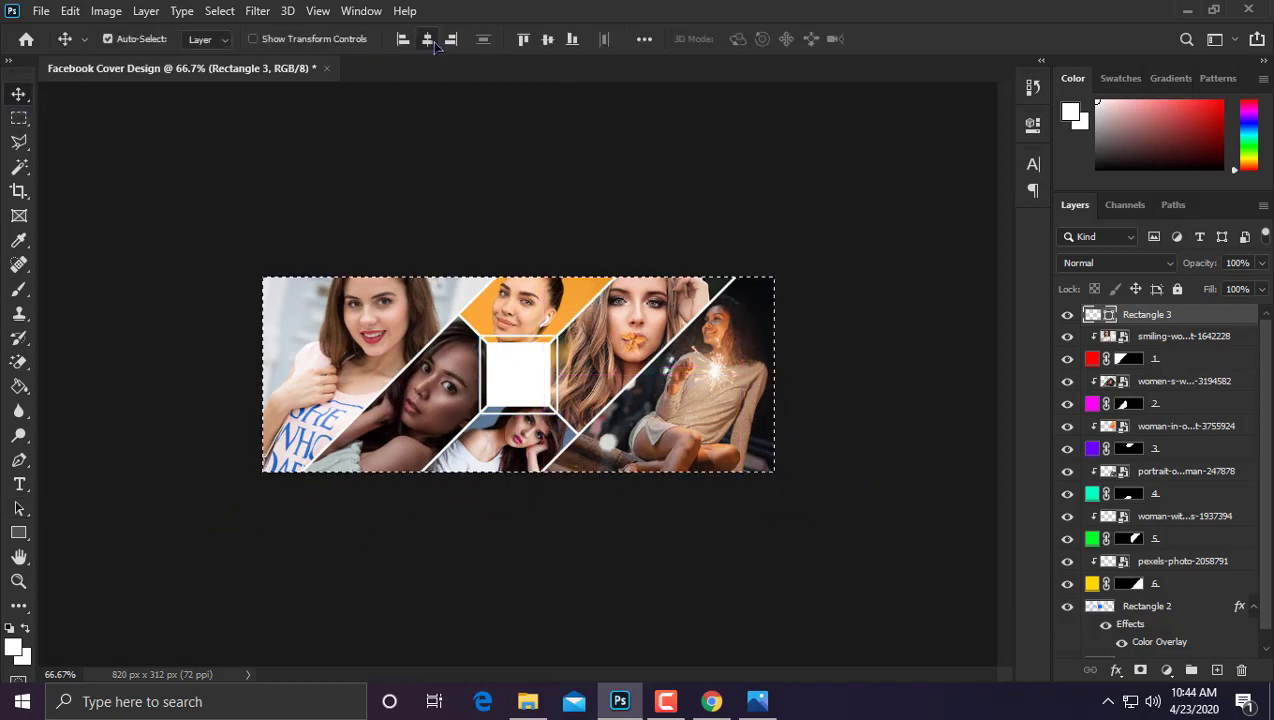
{"action": "left_click", "coordinate": [547, 40]}
{"action": "key", "text": "ctrl+d"}
Step: Nudge the outlined square slightly sideways to even out its spacing around the white center square
{"action": "key", "text": "ctrl+plus"}
{"action": "key", "text": "ctrl+plus"}
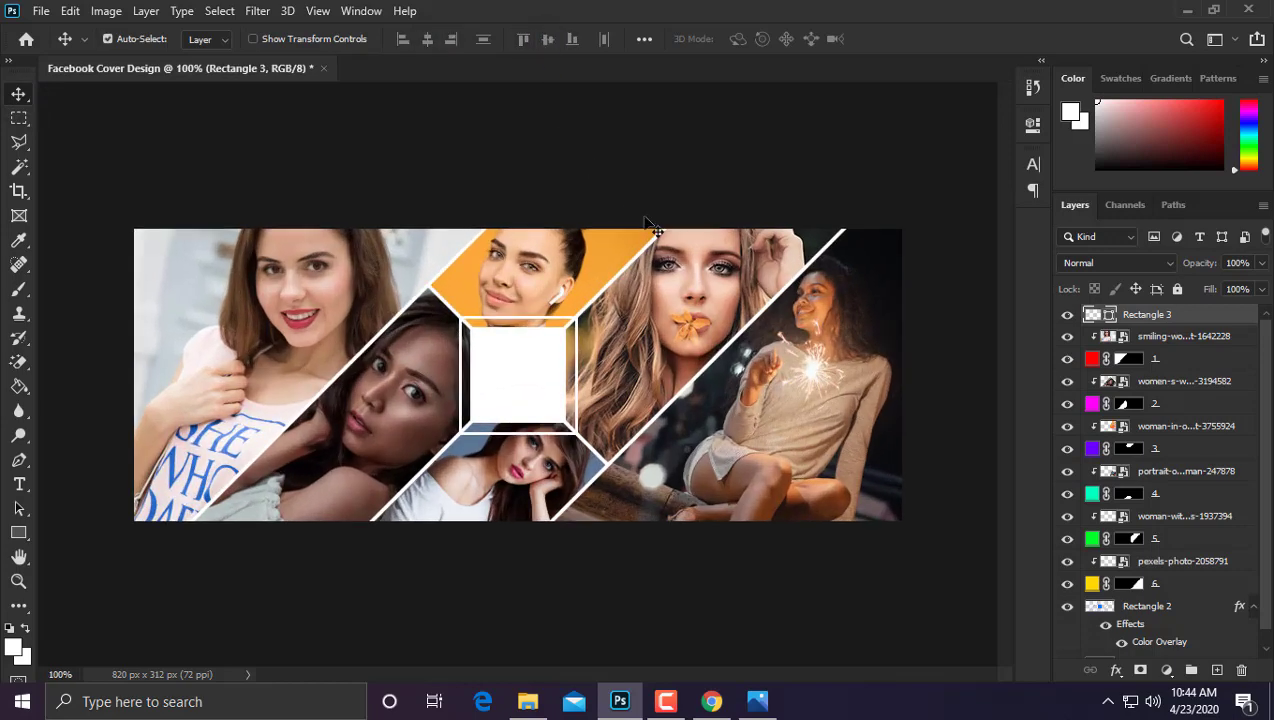
{"action": "key", "text": "ctrl+plus"}
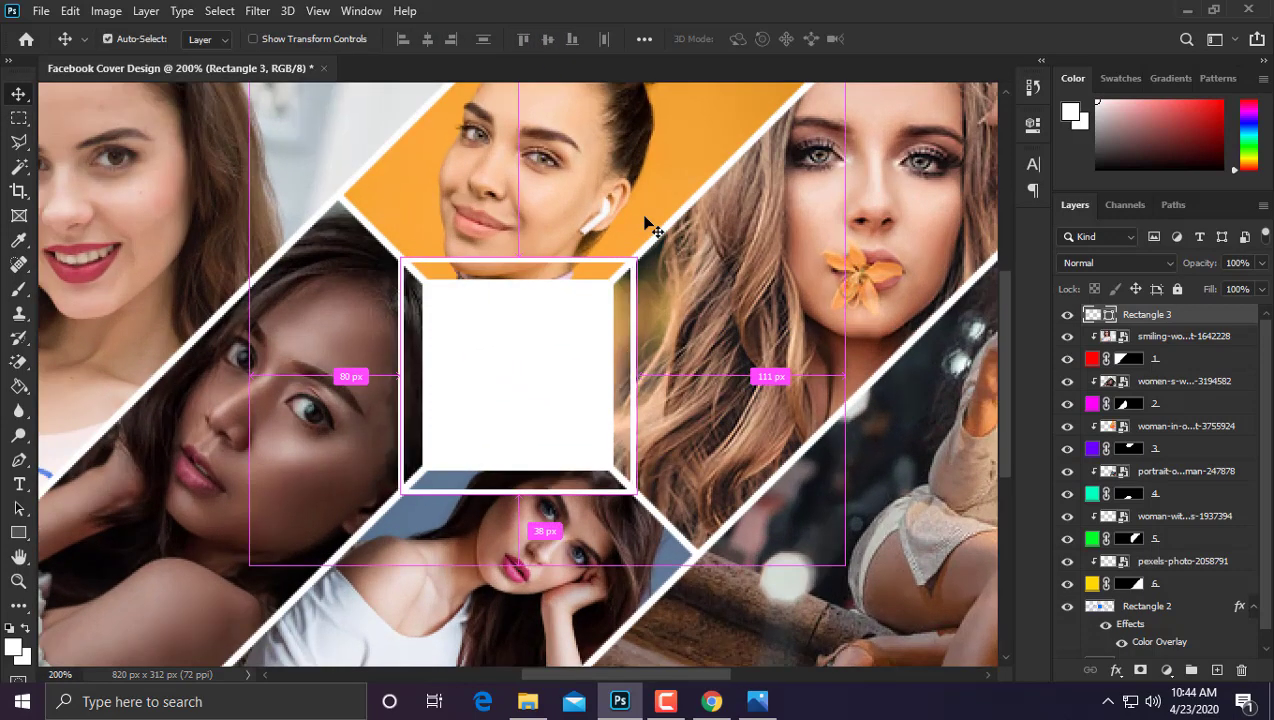
{"action": "key", "text": "Right"}
{"action": "key", "text": "Right"}
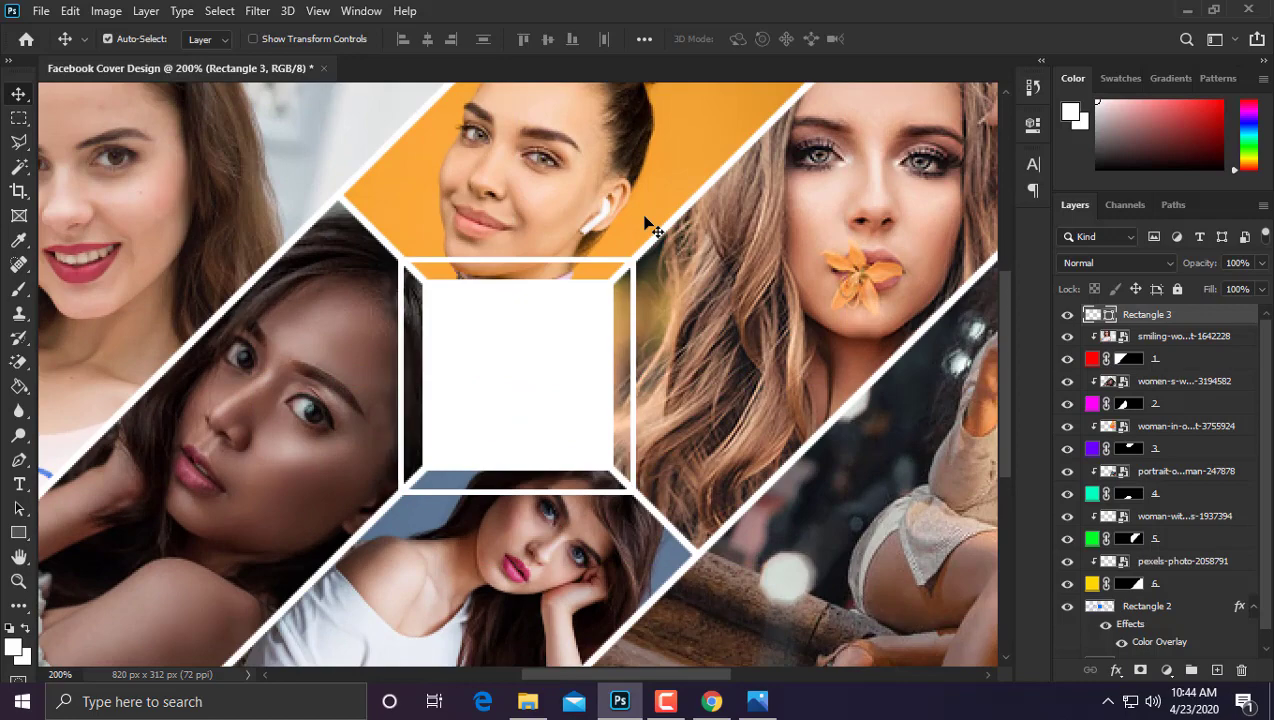
{"action": "key", "text": "ctrl+minus"}
{"action": "key", "text": "ctrl+minus"}
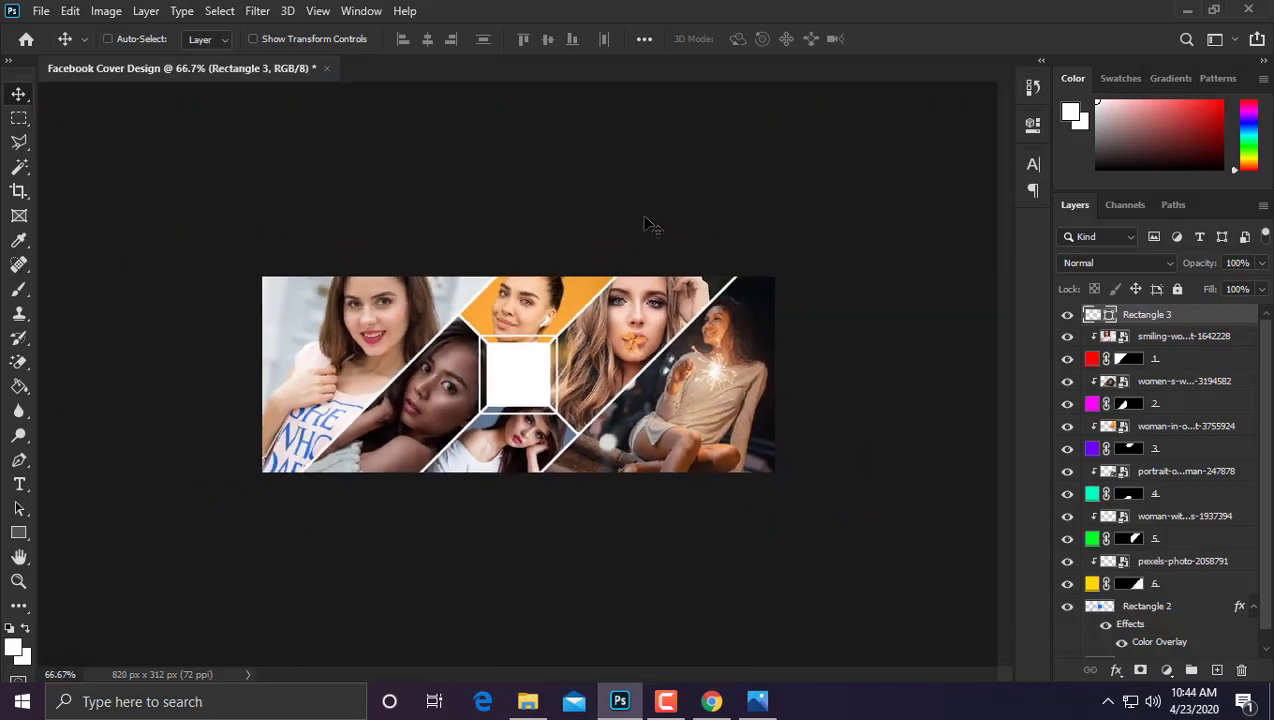
{"action": "key", "text": "ctrl+plus"}
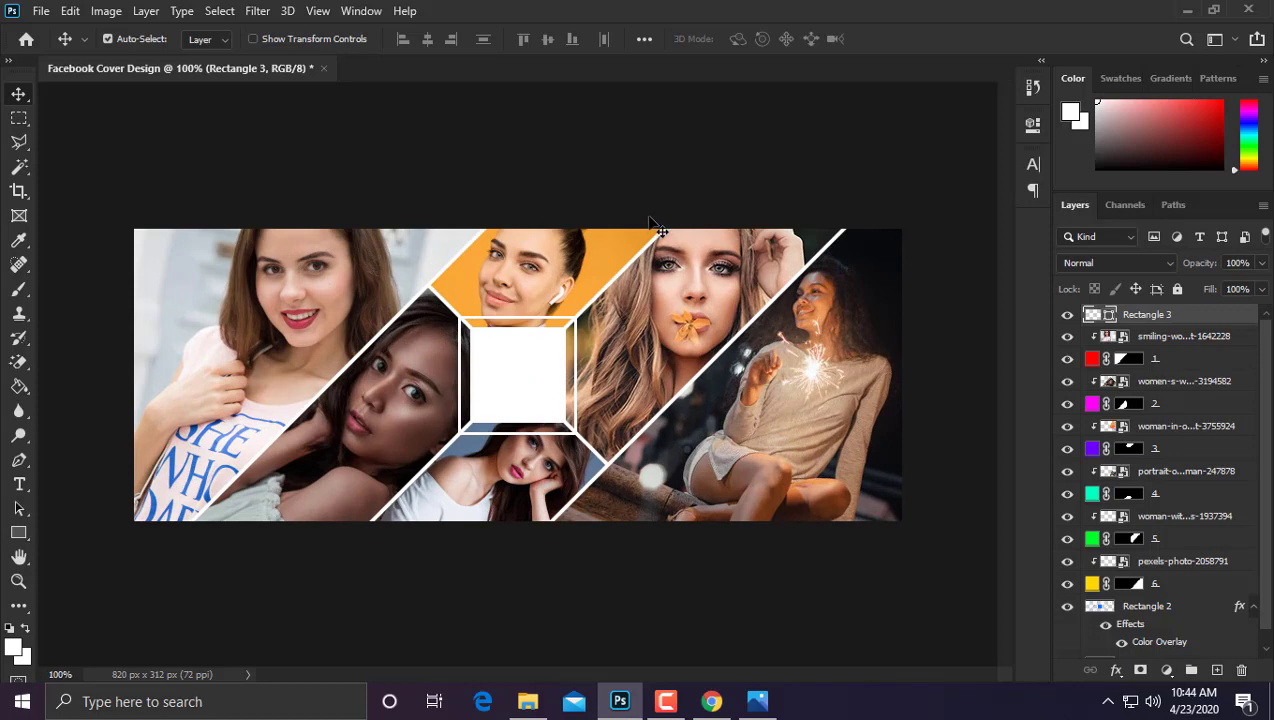
Step: Place the "fruit" image from the Old 3 folder as an embedded object in the cover
{"action": "left_click", "coordinate": [41, 11]}
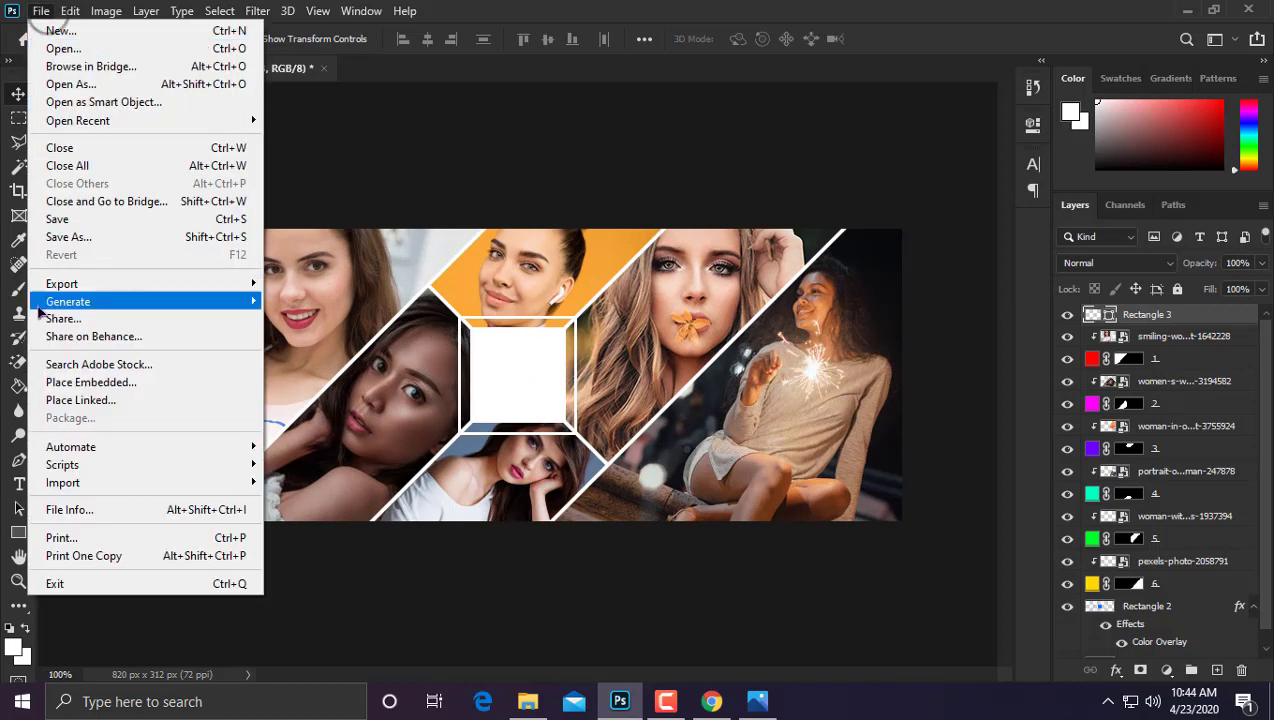
{"action": "left_click", "coordinate": [91, 382]}
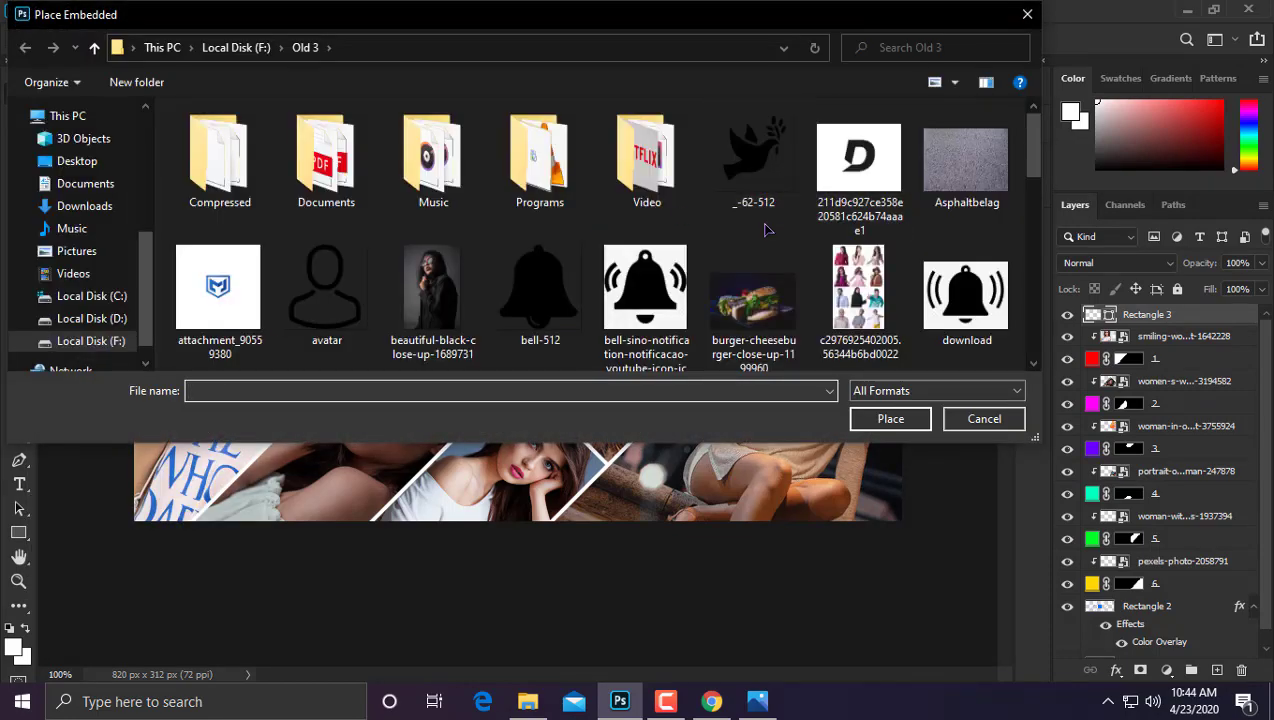
{"action": "scroll", "coordinate": [765, 230], "scroll_direction": "down", "scroll_amount": 5}
{"action": "scroll", "coordinate": [760, 245], "scroll_direction": "up", "scroll_amount": 1}
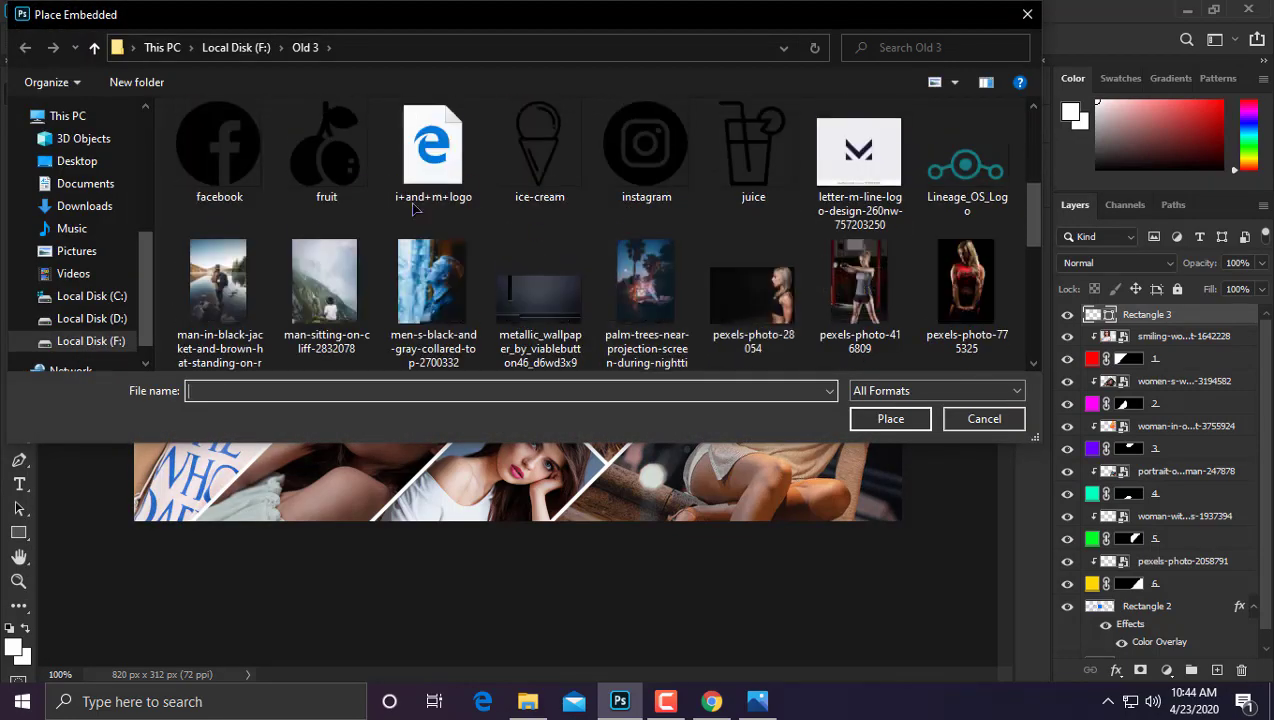
{"action": "double_click", "coordinate": [352, 183]}
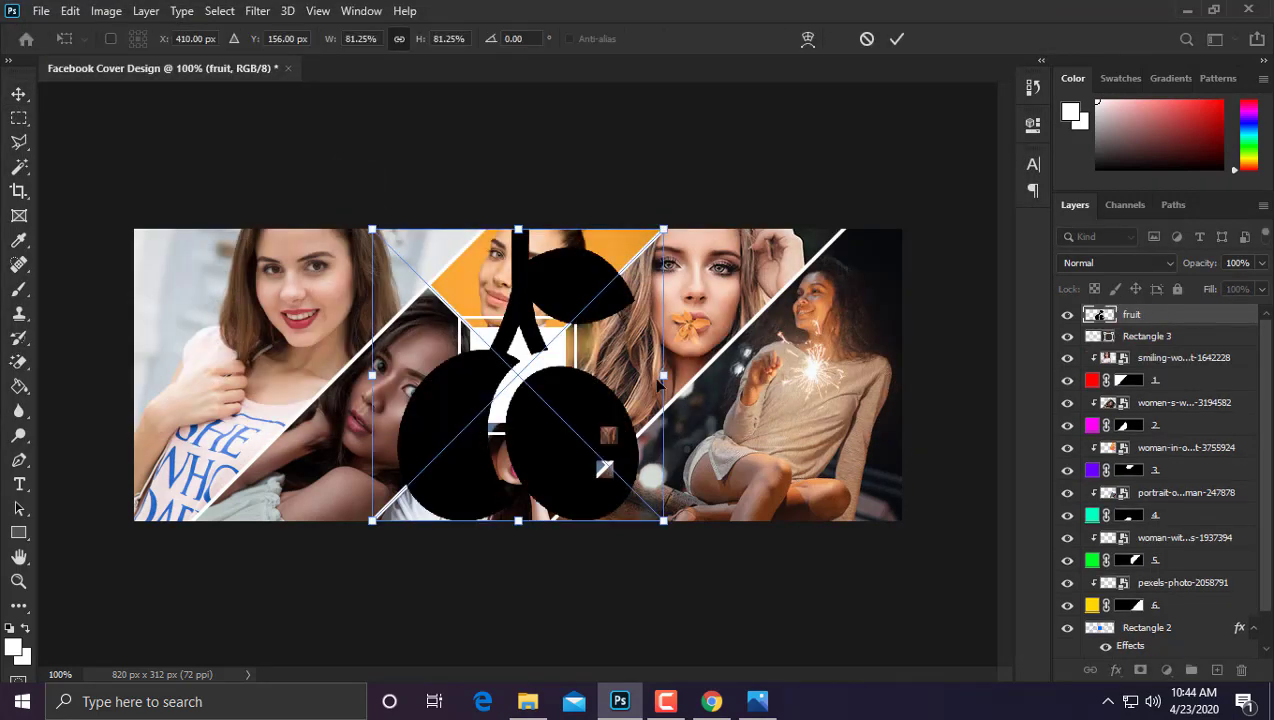
Step: Scale the fruit icon proportionally to about 19.79% so it fits inside the white square, and center it on the canvas
{"action": "left_click_drag", "start_coordinate": [663, 521], "coordinate": [553, 410]}
{"action": "left_click", "coordinate": [896, 38]}
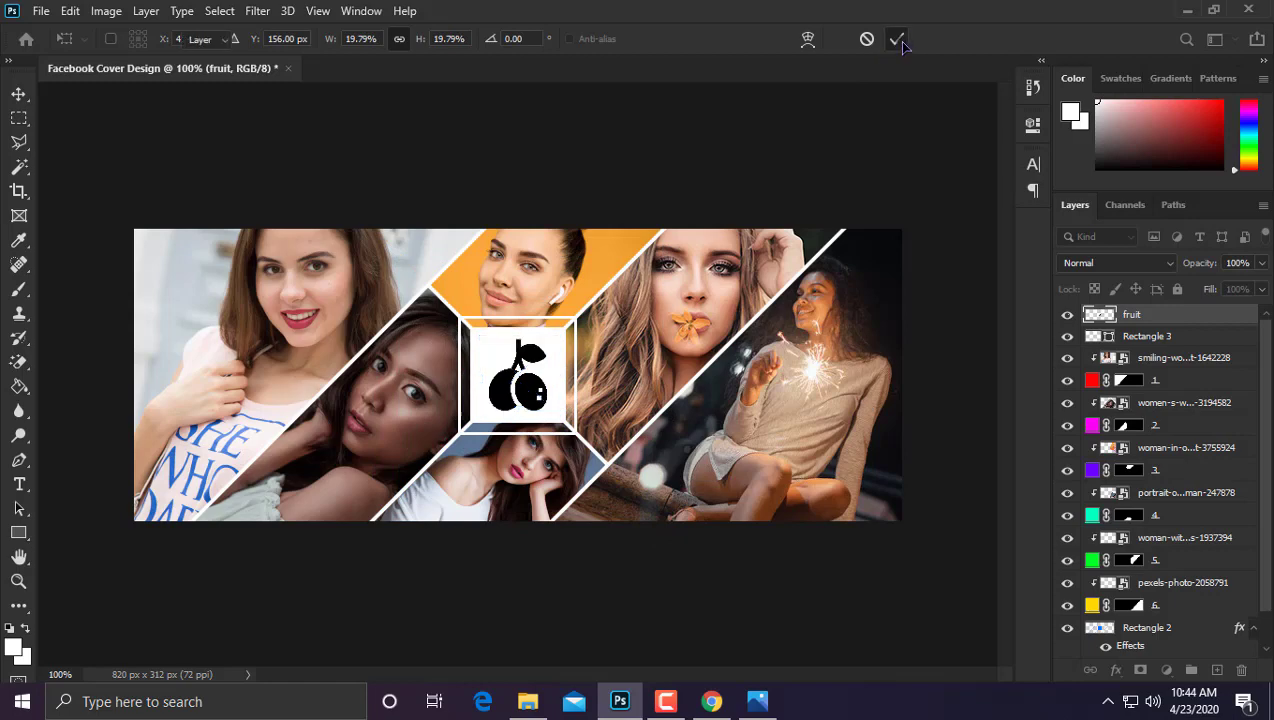
{"action": "key", "text": "ctrl+a"}
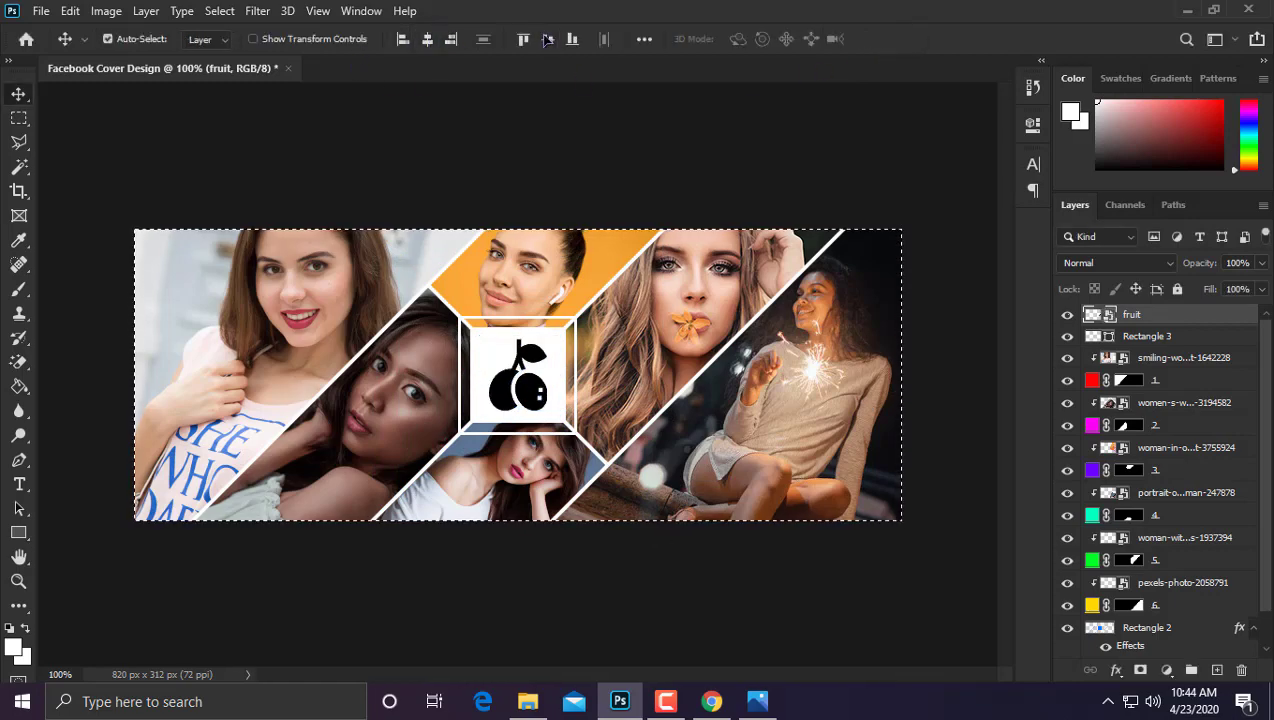
{"action": "key", "text": "ctrl+d"}
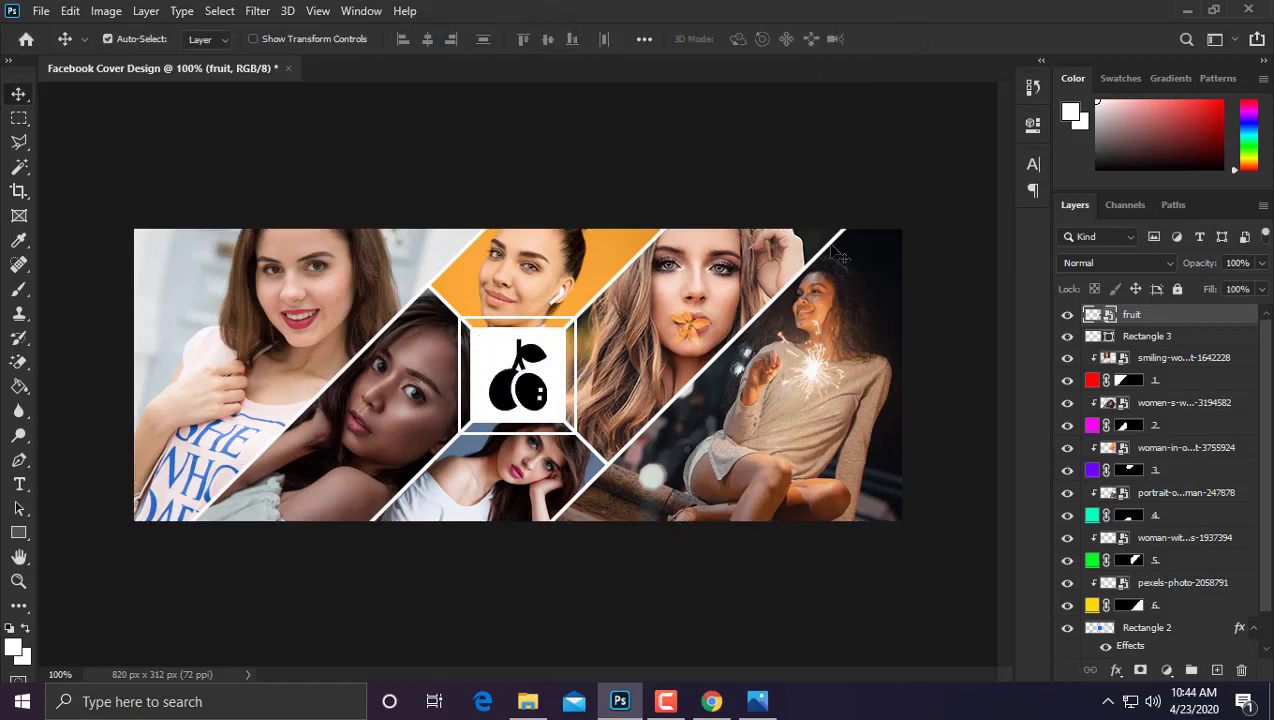
Step: Add a Gradient Overlay to the fruit layer using the Pink_14 preset from the Pinks group
{"action": "right_click", "coordinate": [1141, 316]}
{"action": "left_click", "coordinate": [984, 30]}
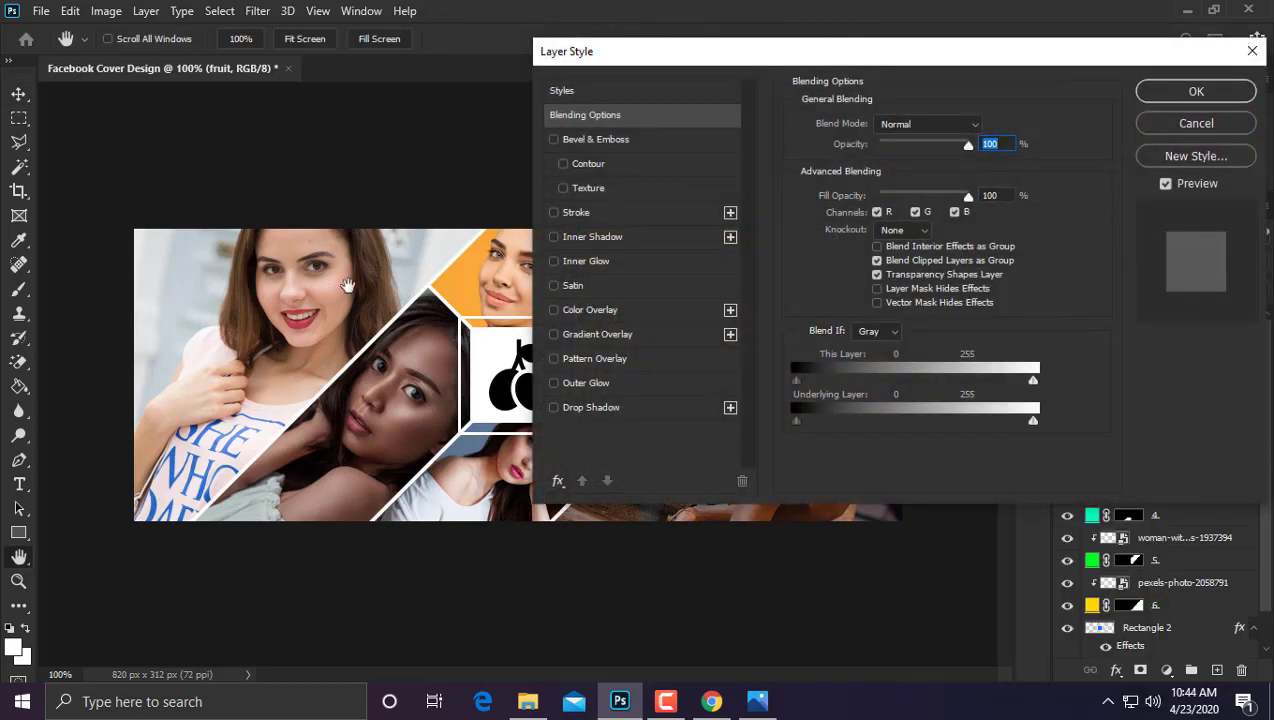
{"action": "left_click", "coordinate": [603, 342]}
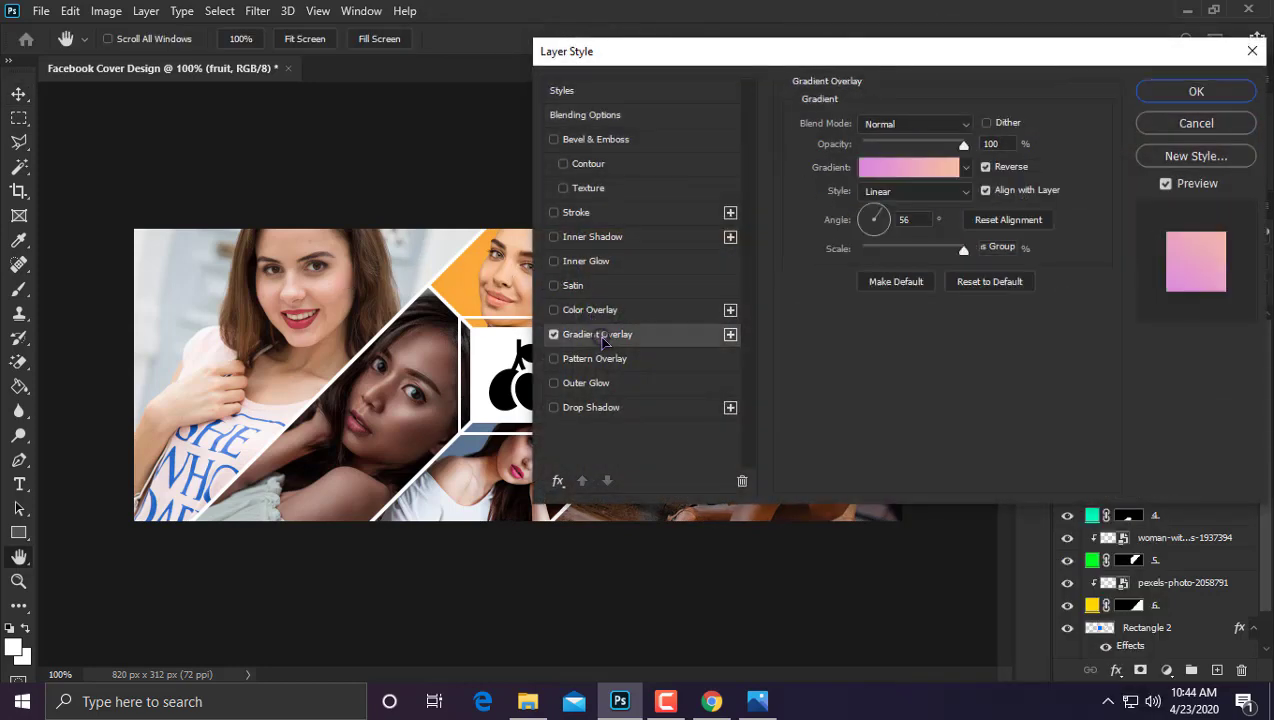
{"action": "left_click", "coordinate": [925, 167]}
{"action": "scroll", "coordinate": [930, 252], "scroll_direction": "down", "scroll_amount": 3}
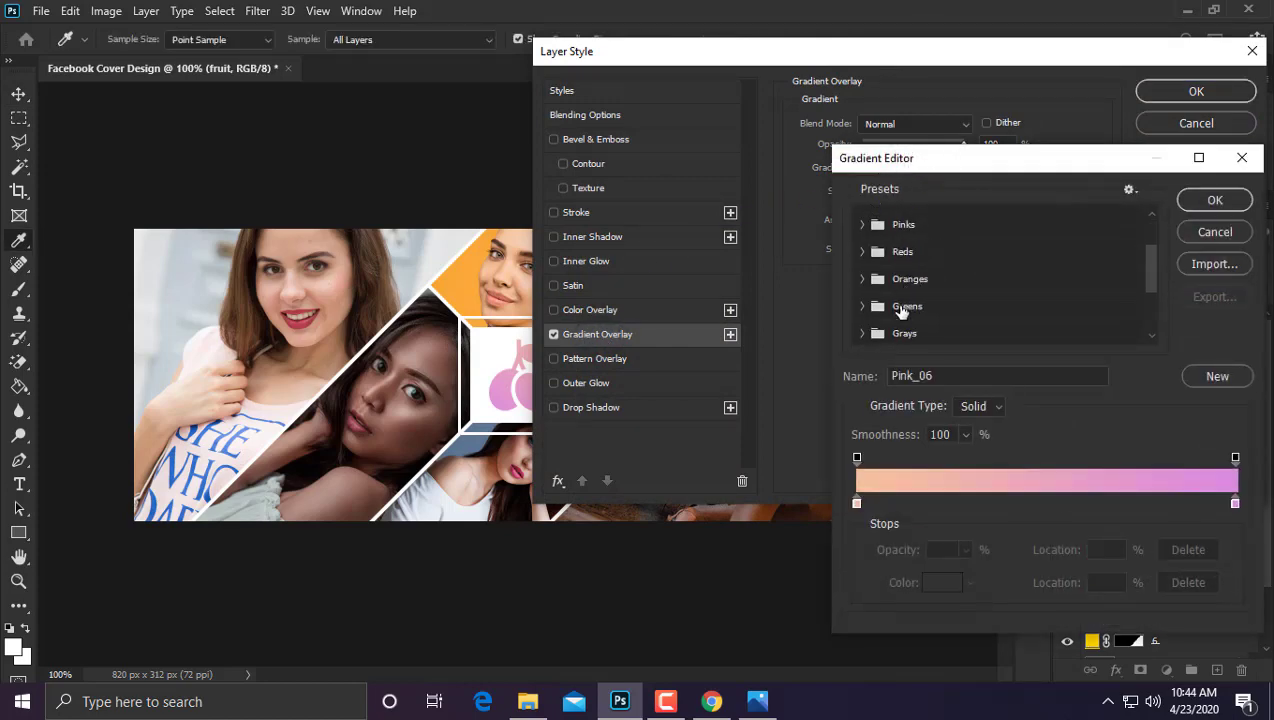
{"action": "scroll", "coordinate": [902, 312], "scroll_direction": "down", "scroll_amount": 2}
{"action": "scroll", "coordinate": [898, 312], "scroll_direction": "up", "scroll_amount": 1}
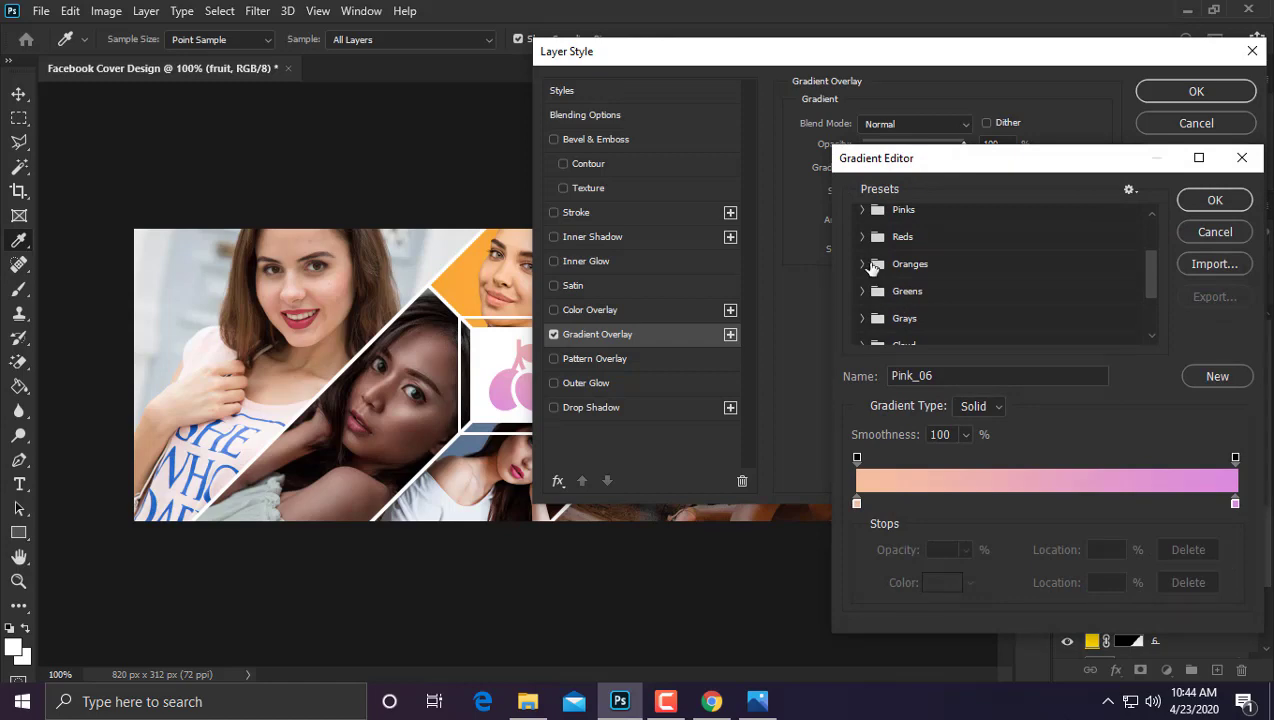
{"action": "left_click", "coordinate": [862, 210]}
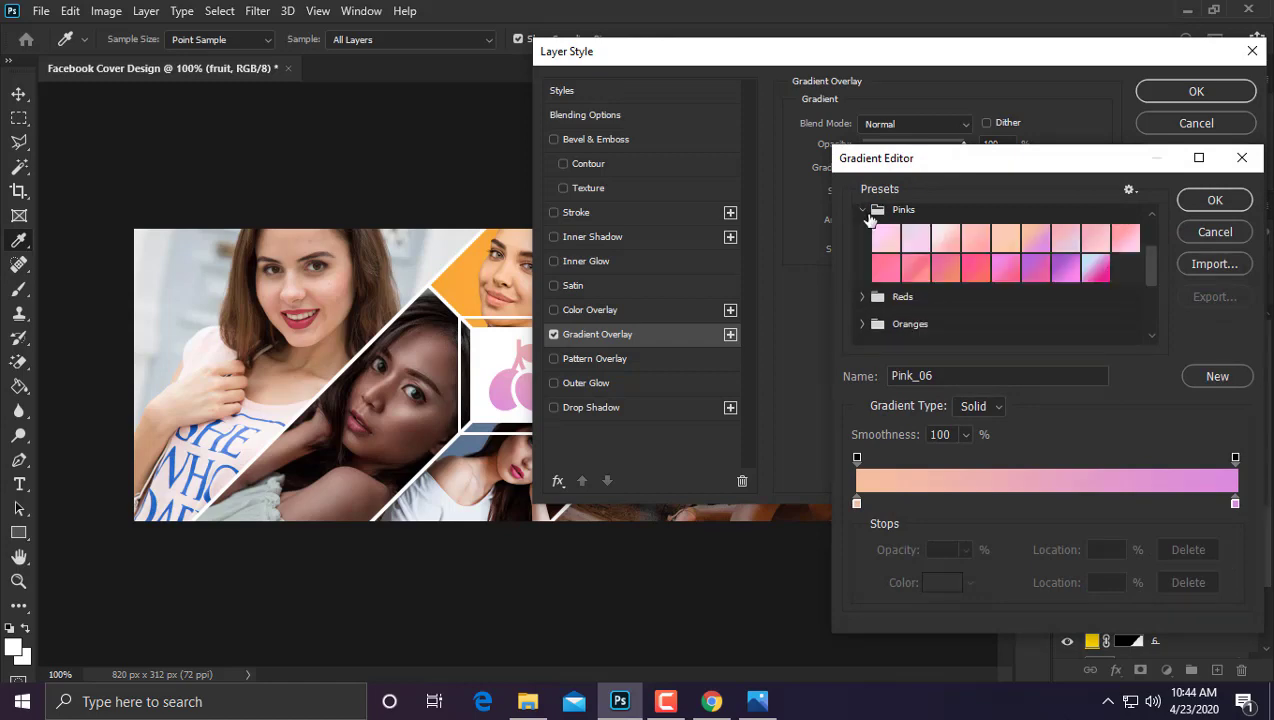
{"action": "left_click", "coordinate": [1006, 264]}
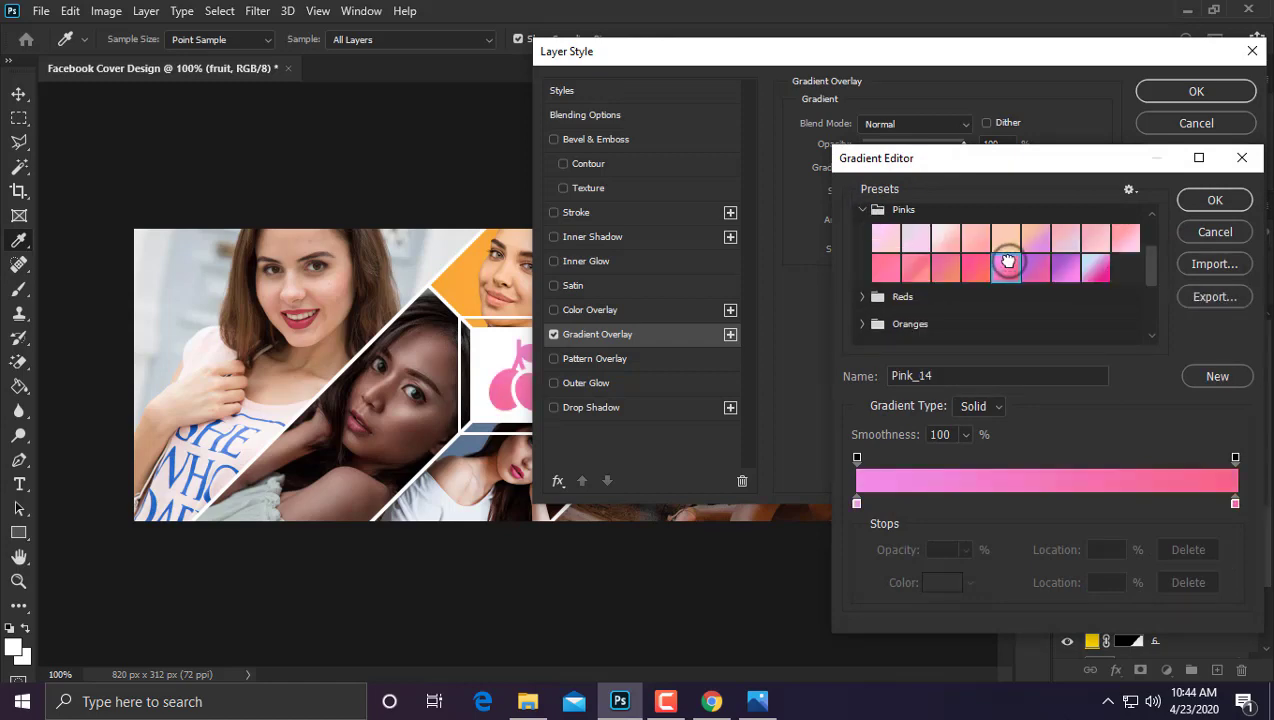
{"action": "left_click", "coordinate": [1205, 199]}
{"action": "left_click", "coordinate": [1197, 93]}
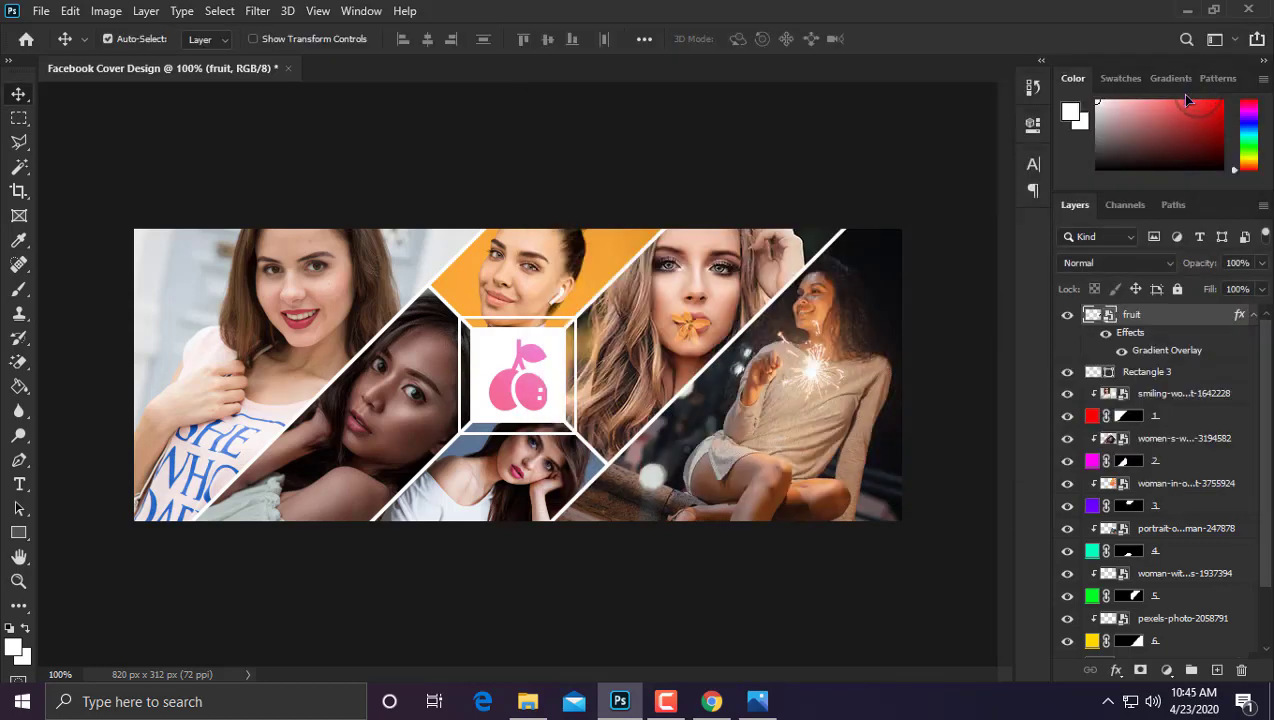
Step: Group all layers except the Background into a single layer group
{"action": "key", "text": "ctrl+minus"}
{"action": "key", "text": "ctrl+plus"}
{"action": "scroll", "coordinate": [1160, 490], "scroll_direction": "down", "scroll_amount": 3}
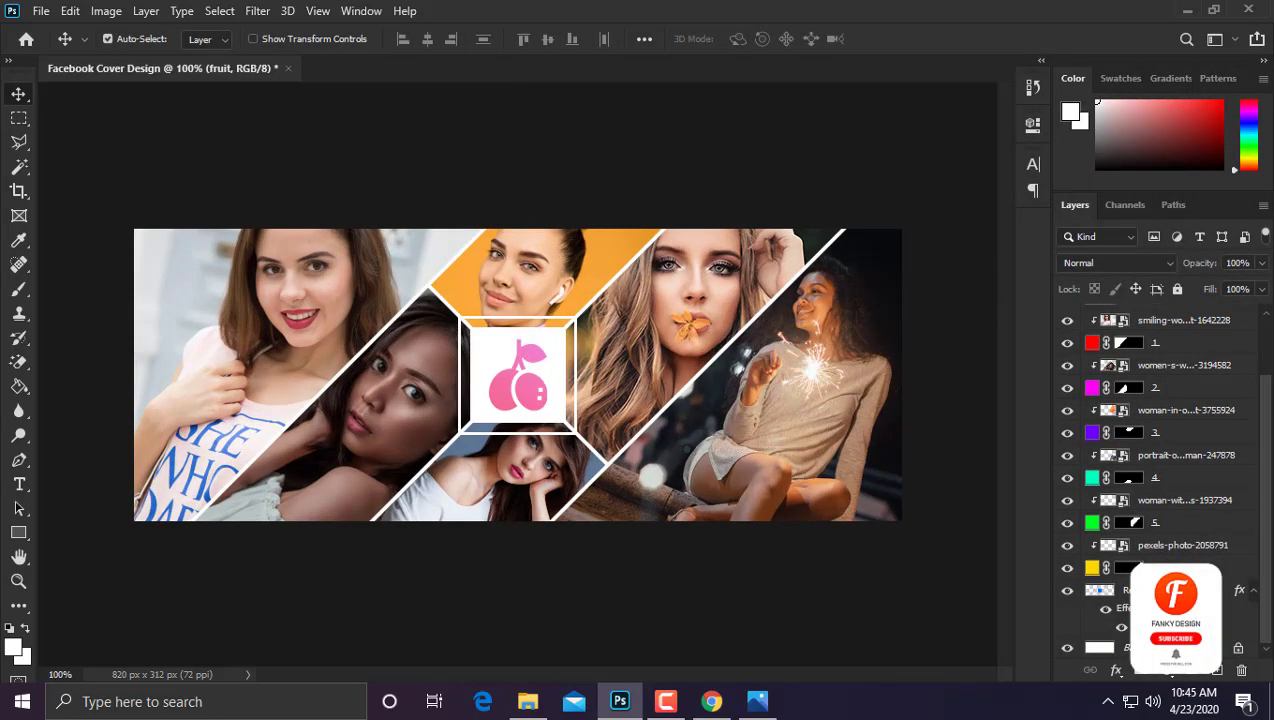
{"action": "key", "text": "ctrl+alt+a"}
{"action": "left_click", "coordinate": [1191, 670]}
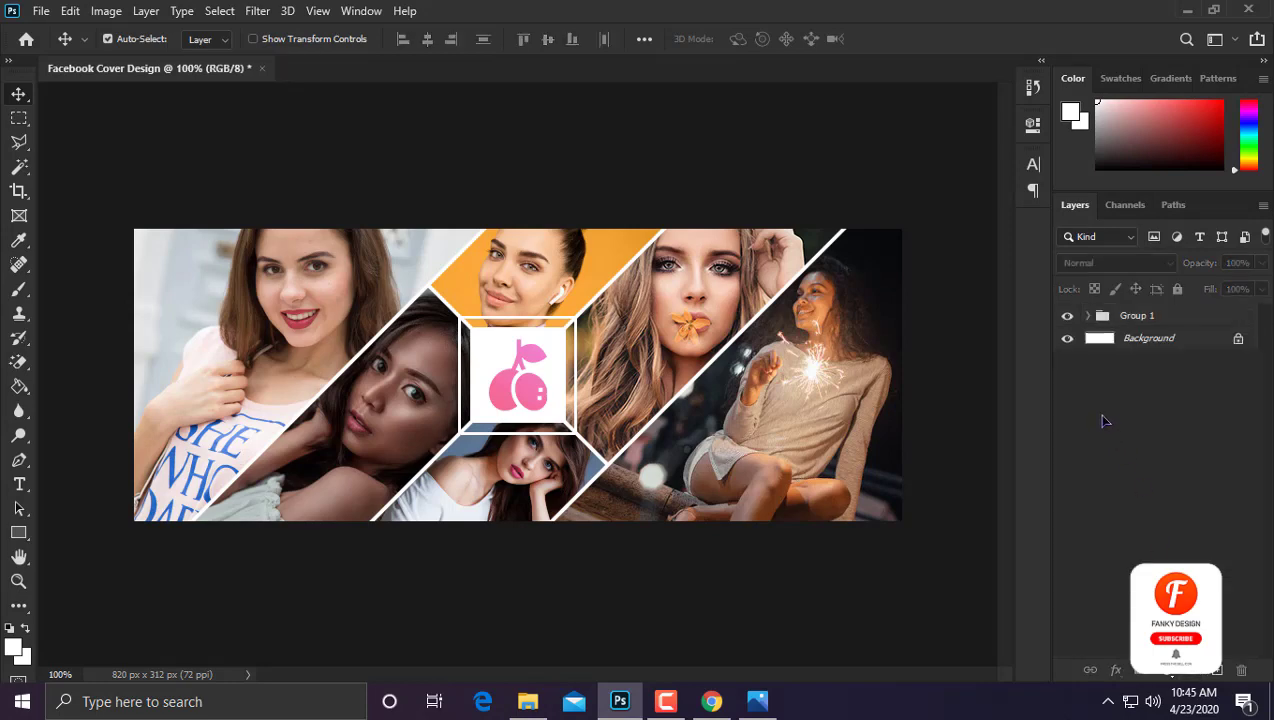